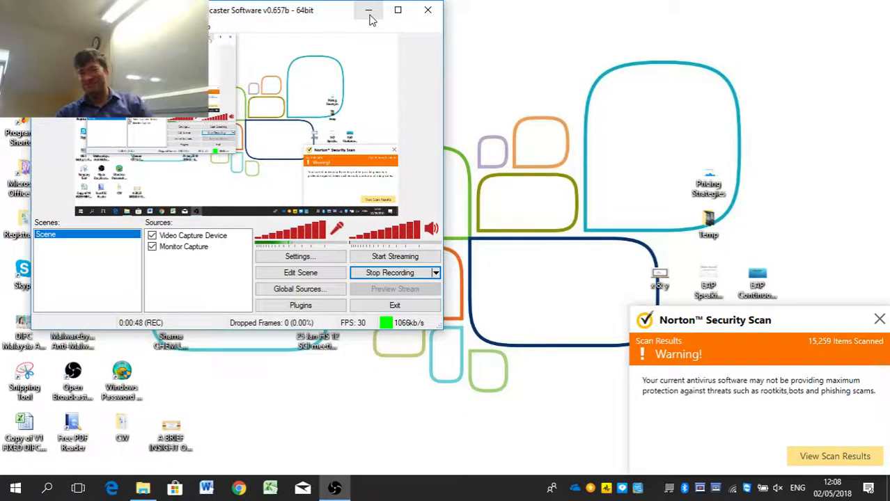
Minimize the recording software, then open a blank Excel workbook and maximize its window
{"action": "left_click", "coordinate": [369, 12]}
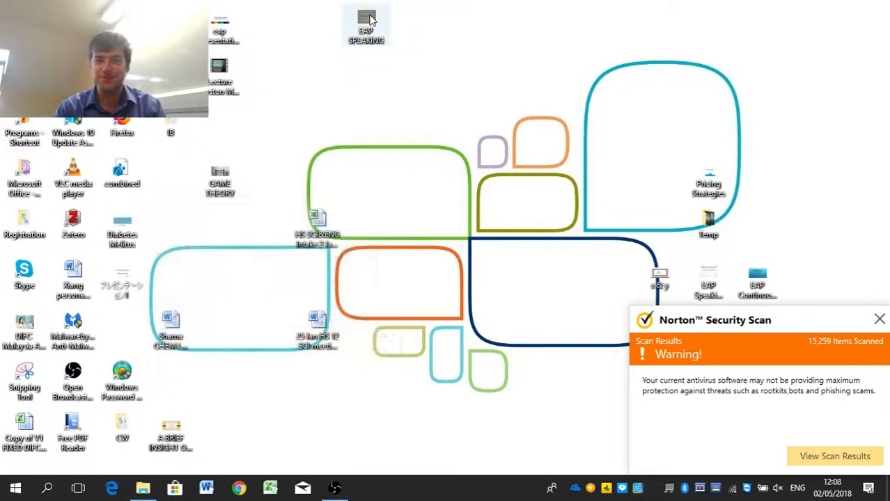
{"action": "left_click", "coordinate": [270, 489]}
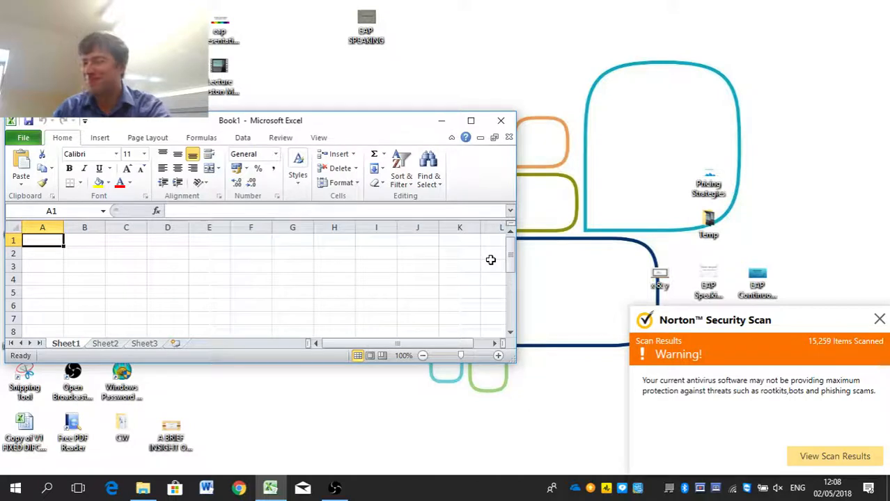
{"action": "left_click", "coordinate": [470, 122]}
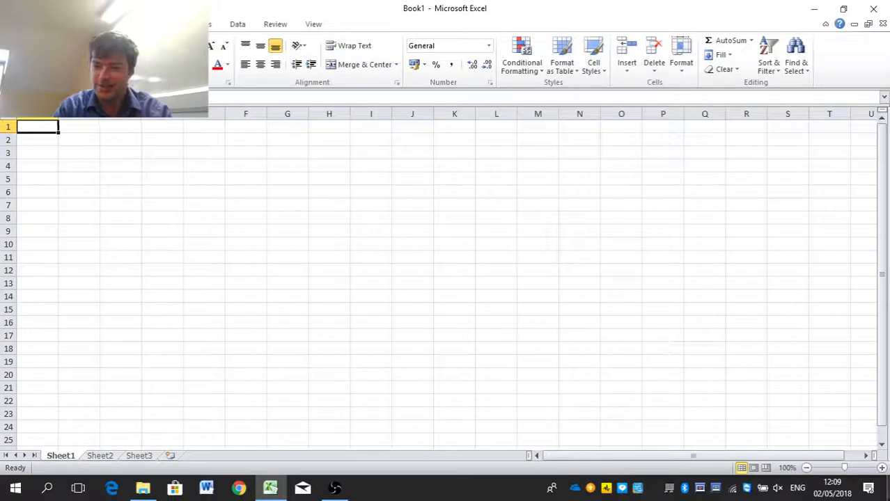
Show the desktop and set the projection mode to Duplicate
{"action": "left_click", "coordinate": [887, 493]}
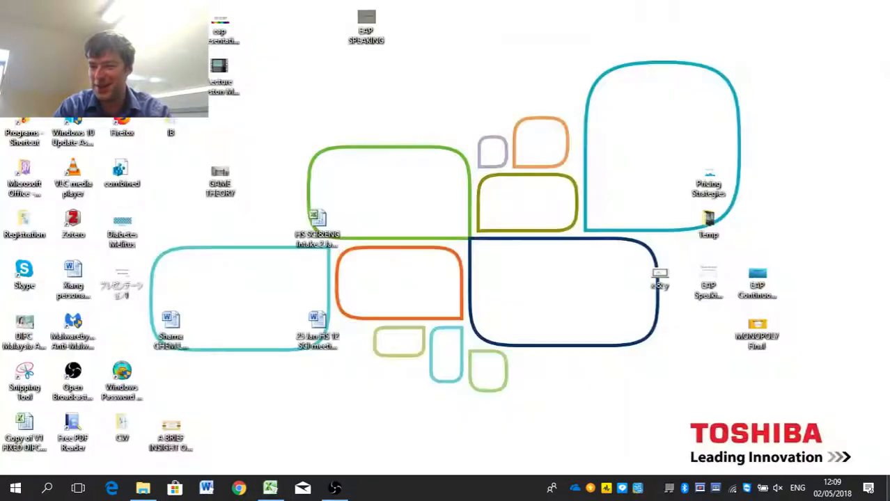
{"action": "right_click", "coordinate": [618, 307]}
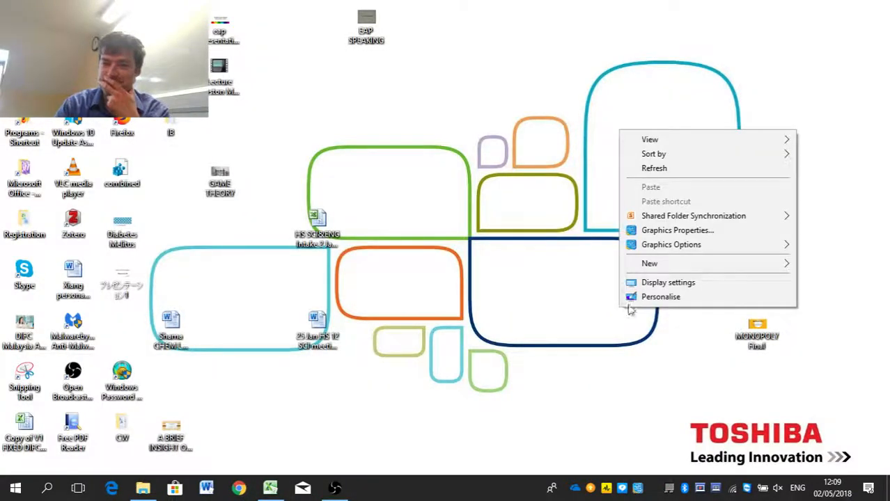
{"action": "left_click", "coordinate": [493, 358]}
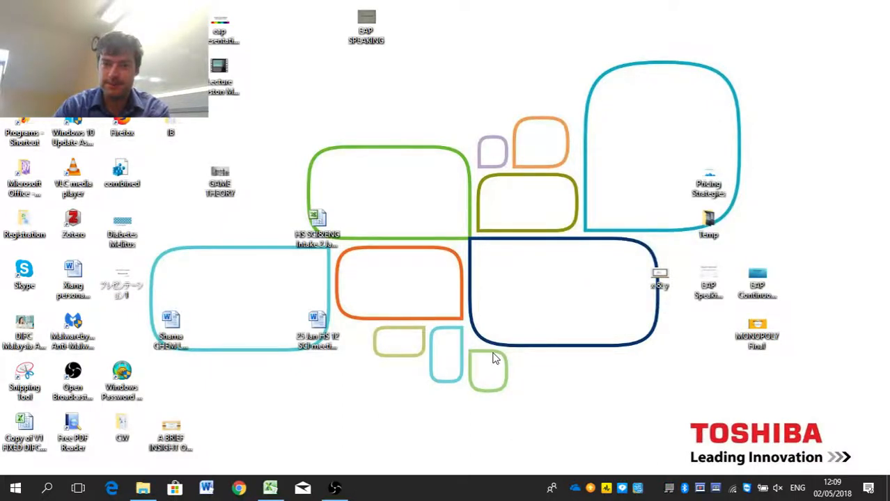
{"action": "key", "text": "super+p"}
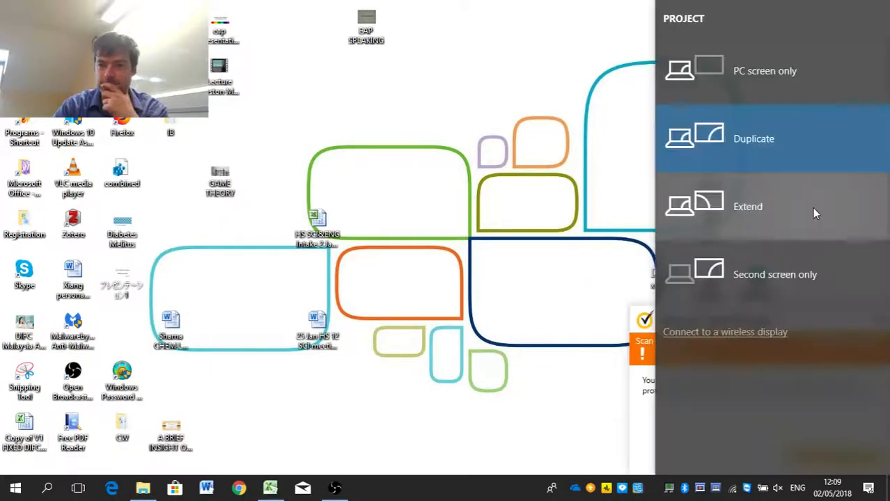
{"action": "left_click", "coordinate": [798, 153]}
{"action": "left_click", "coordinate": [511, 261]}
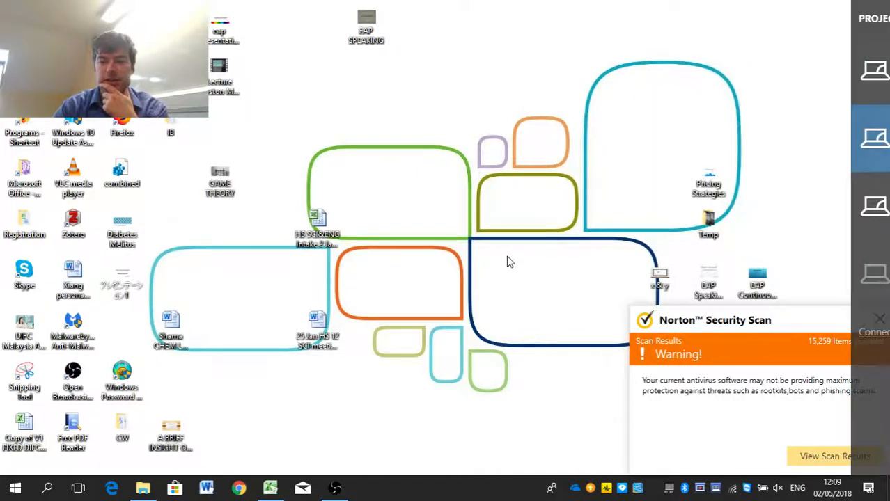
Open the display settings and try a resolution of 800 × 600, reverting the change
{"action": "right_click", "coordinate": [508, 261]}
{"action": "left_click", "coordinate": [567, 424]}
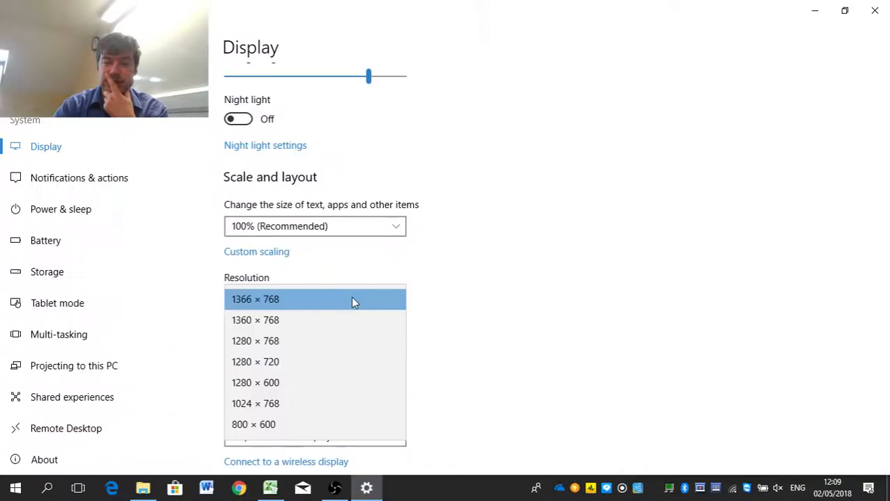
{"action": "left_click", "coordinate": [334, 429]}
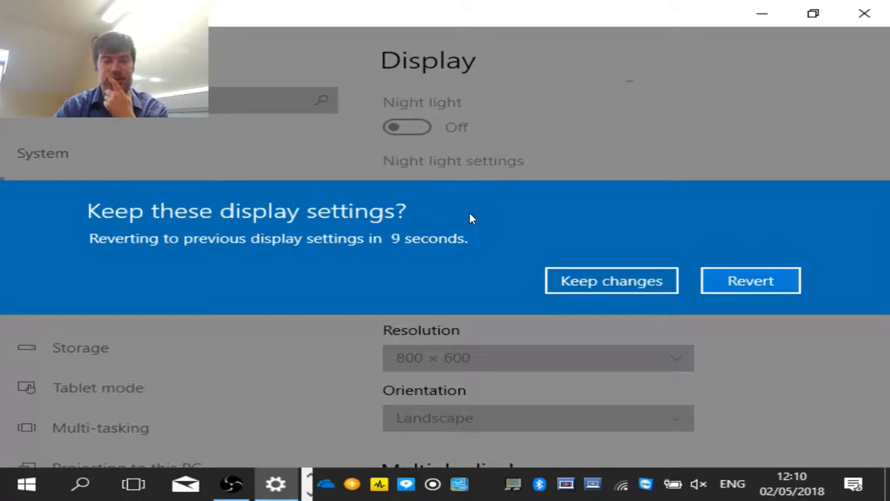
{"action": "left_click", "coordinate": [750, 280]}
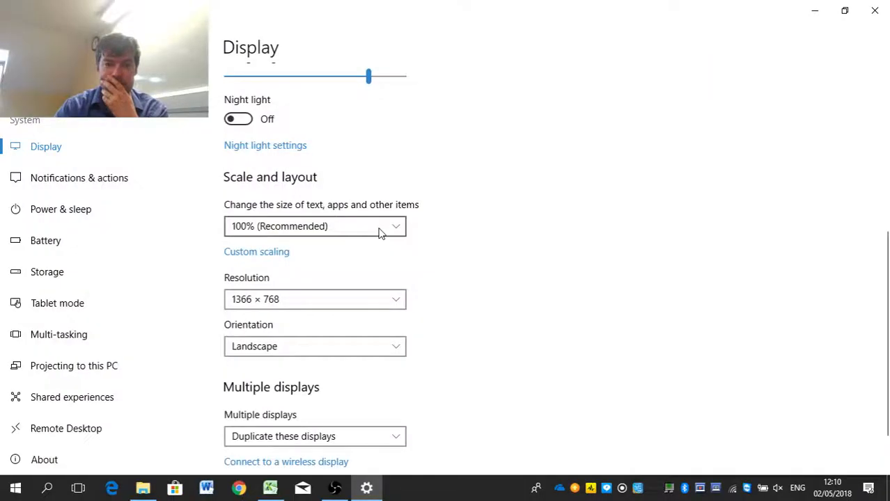
Set the size of text, apps and other items to 125% and keep the multiple displays duplicated
{"action": "left_click", "coordinate": [379, 228]}
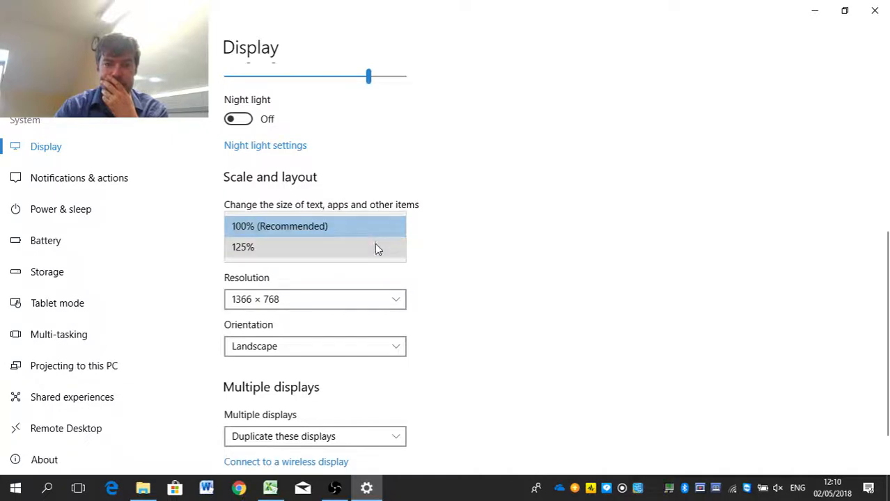
{"action": "left_click", "coordinate": [375, 245]}
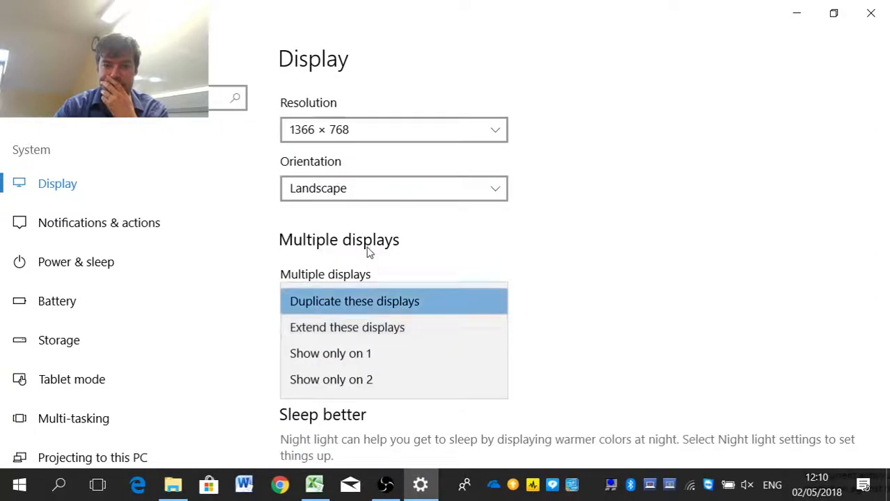
{"action": "left_click", "coordinate": [395, 301]}
{"action": "left_click", "coordinate": [394, 302]}
{"action": "left_click", "coordinate": [390, 241]}
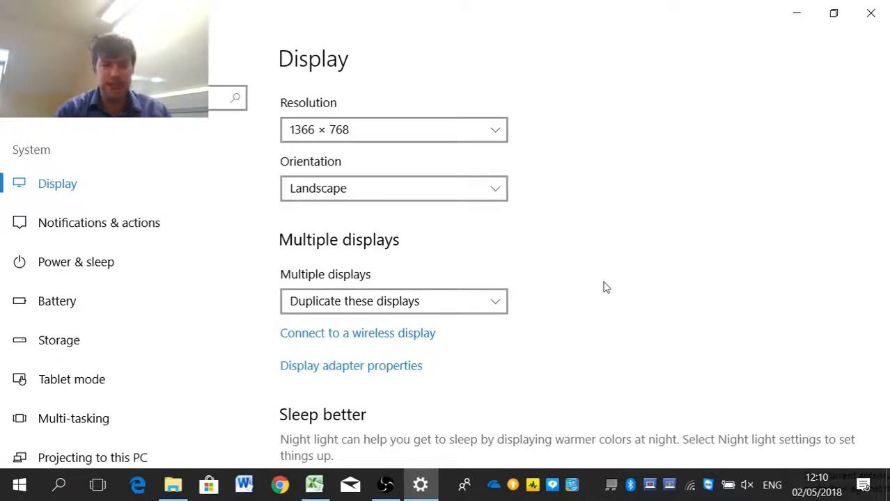
Try the 1280 × 768 and 1024 × 768 display resolutions, reverting to the previous settings
{"action": "left_click", "coordinate": [384, 125]}
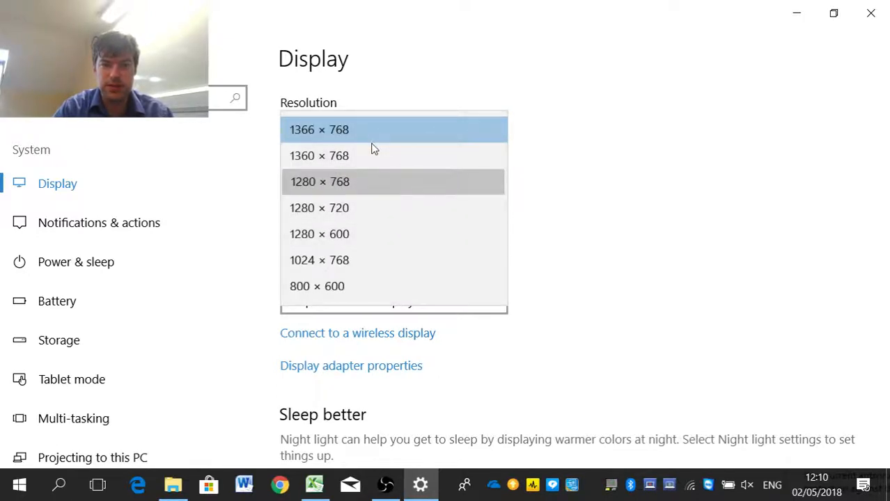
{"action": "left_click", "coordinate": [376, 182]}
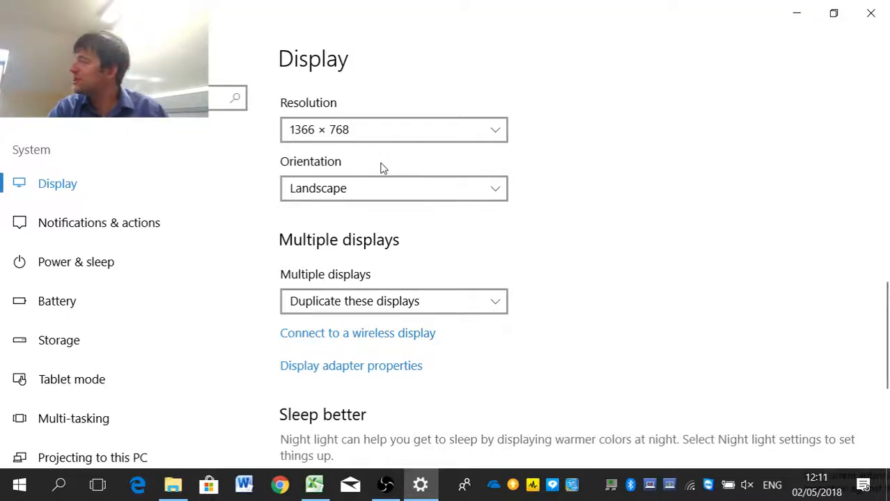
{"action": "left_click", "coordinate": [380, 108]}
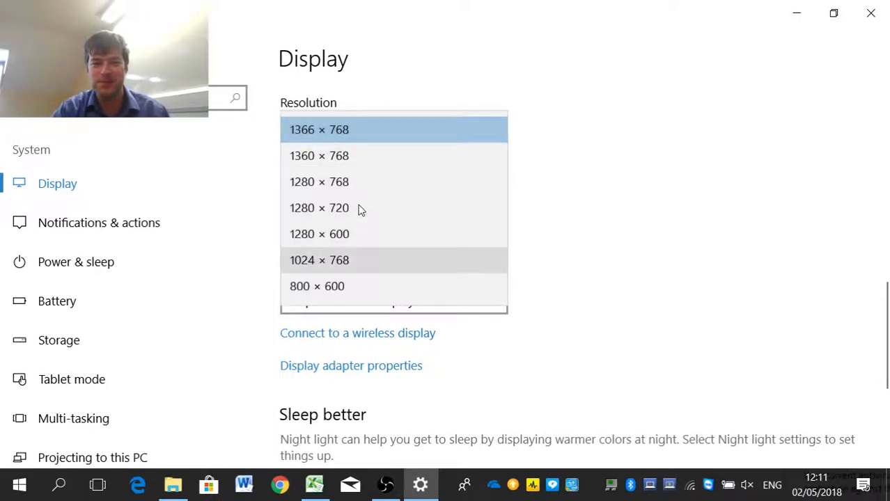
{"action": "left_click", "coordinate": [361, 260]}
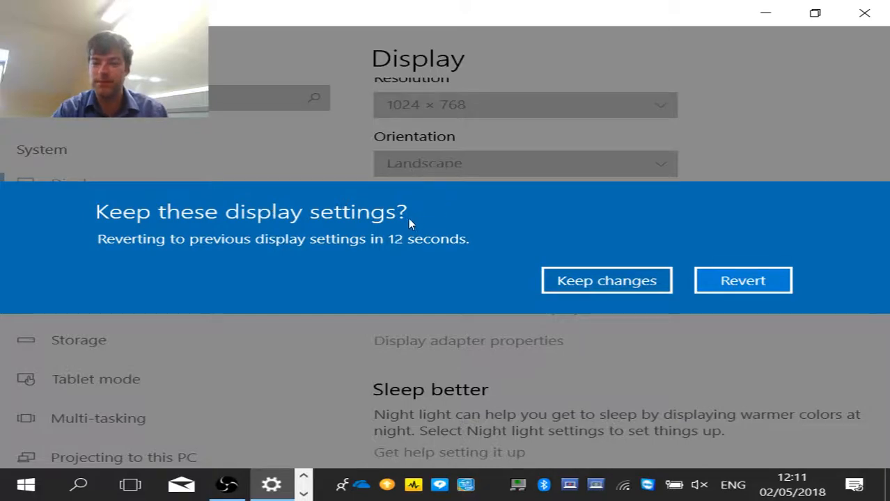
{"action": "key", "text": "Return"}
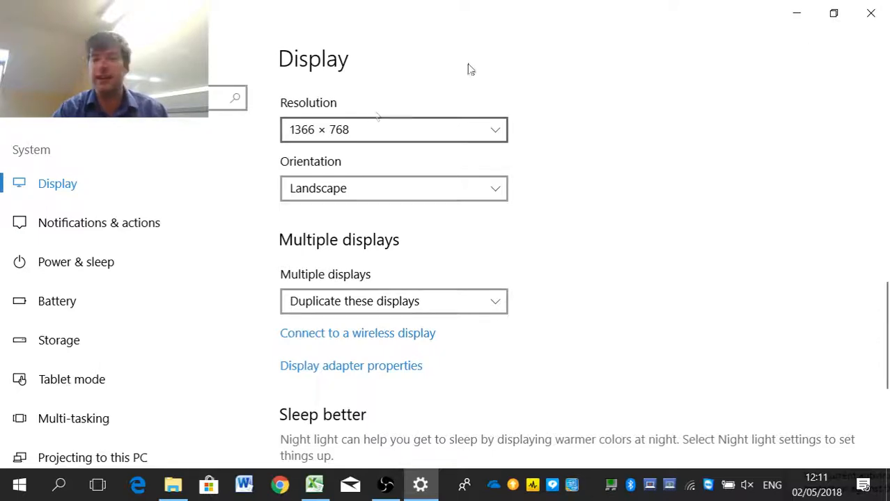
Close the display settings and return to the blank Excel workbook, zooming the sheet to 140%
{"action": "left_click", "coordinate": [870, 13]}
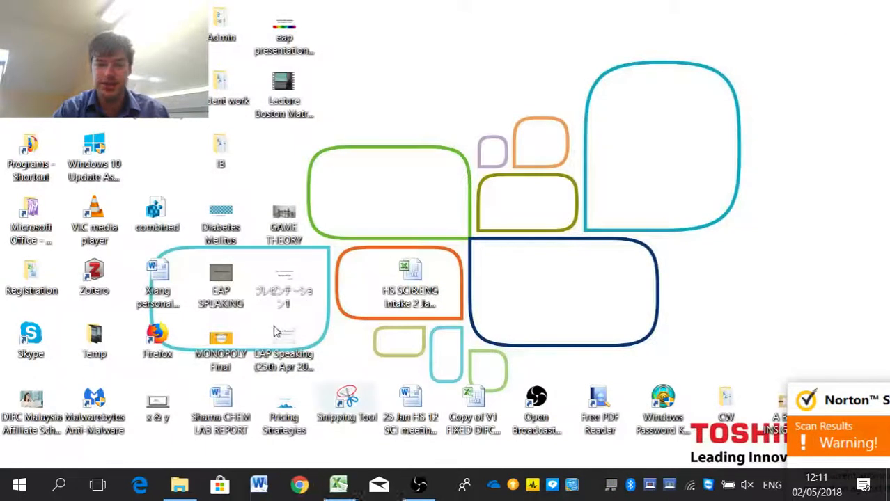
{"action": "left_click", "coordinate": [338, 485]}
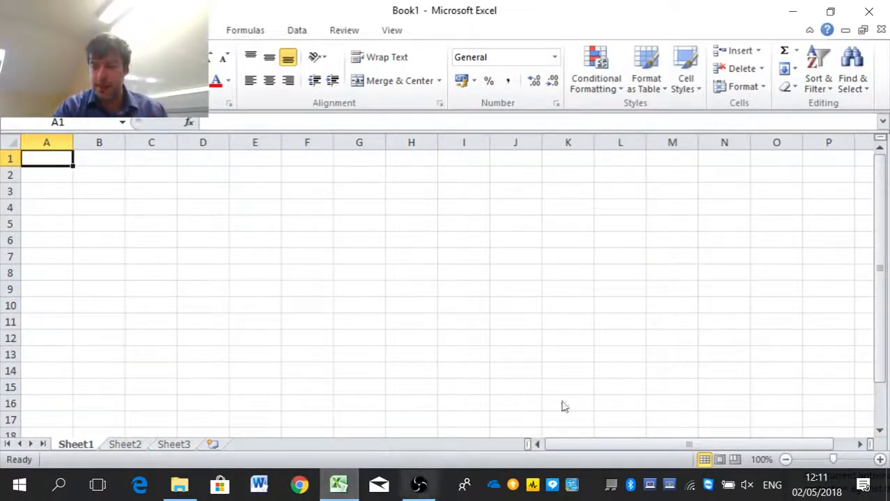
{"action": "scroll", "coordinate": [709, 375], "scroll_direction": "up", "scroll_amount": 2}
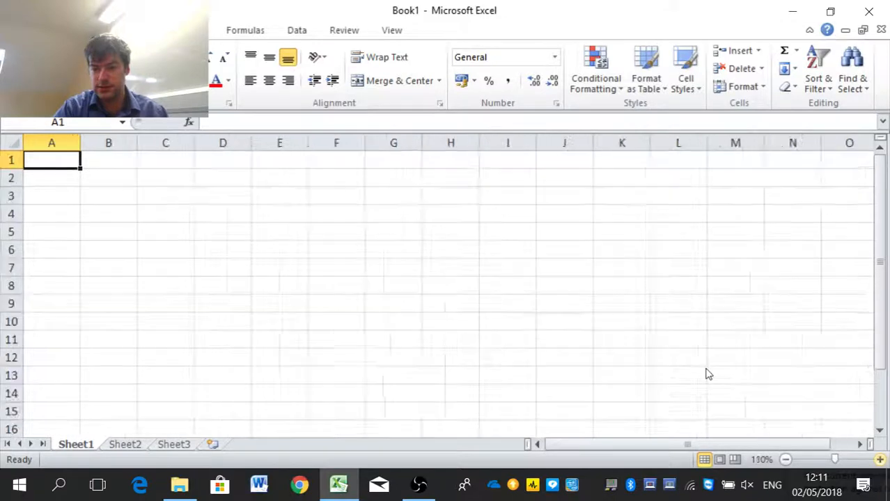
{"action": "scroll", "coordinate": [709, 374], "scroll_direction": "up", "scroll_amount": 2}
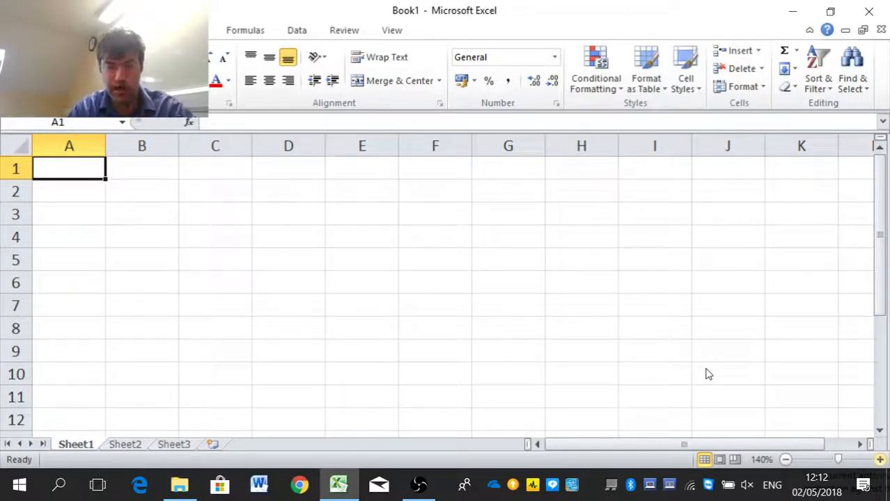
Enter the column headings V in A1 and I in B1
{"action": "type", "text": "V"}
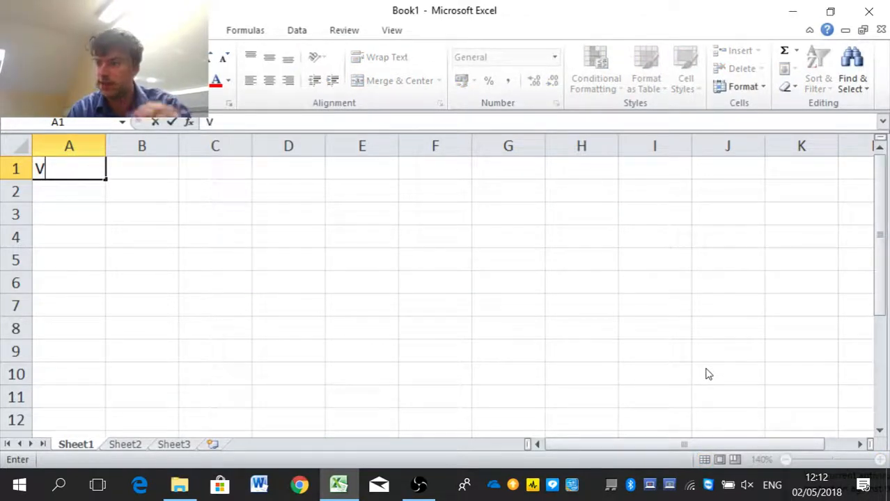
{"action": "key", "text": "Tab"}
{"action": "type", "text": "I"}
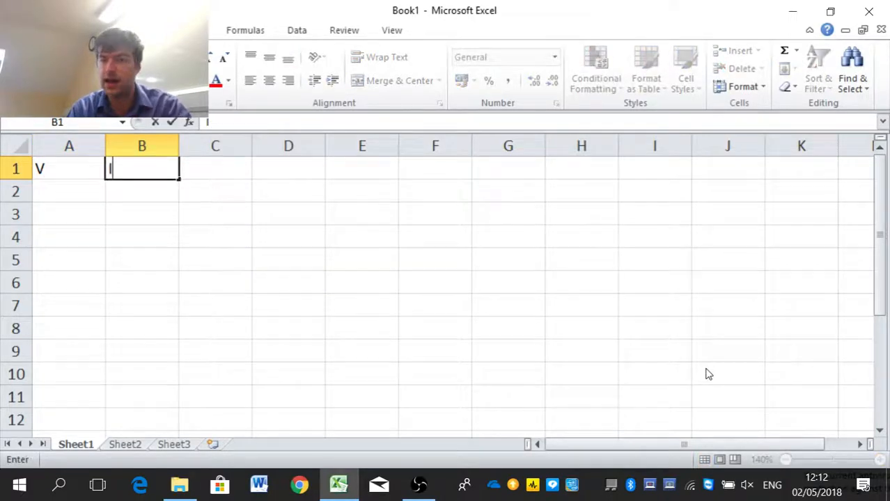
{"action": "key", "text": "Return"}
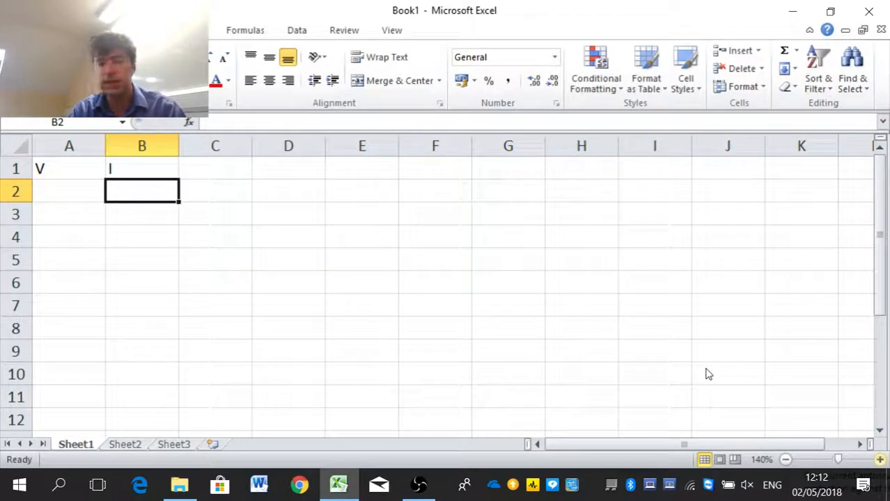
Fill the V column with 1, 2.1, 3.2, 4.1 and 5 in cells A2 to A6
{"action": "key", "text": "Left"}
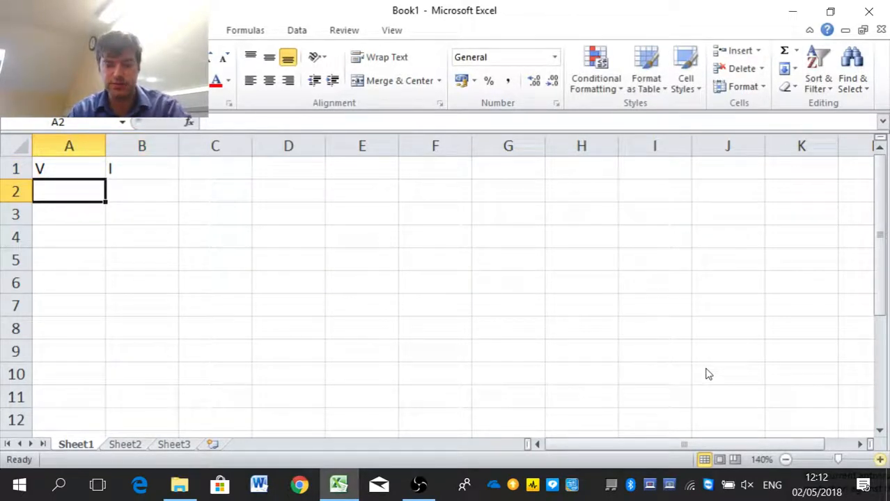
{"action": "type", "text": "1"}
{"action": "key", "text": "Return"}
{"action": "type", "text": "2"}
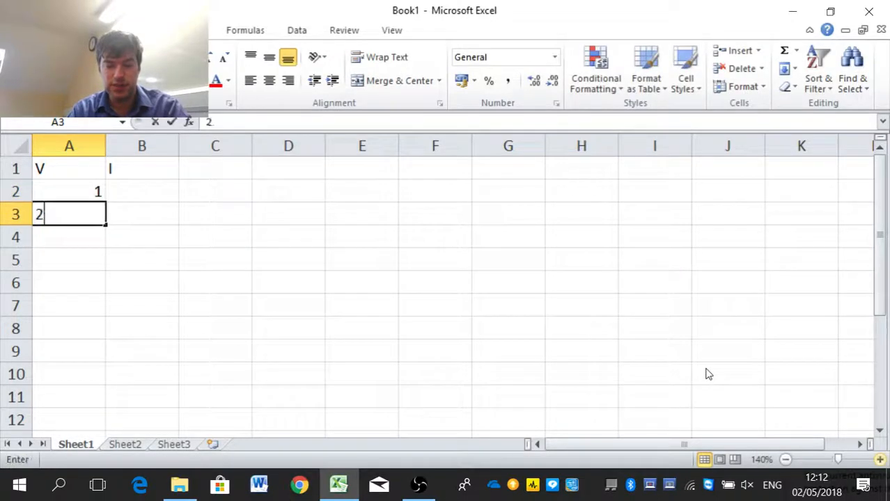
{"action": "type", "text": ".1"}
{"action": "key", "text": "Return"}
{"action": "type", "text": "3."}
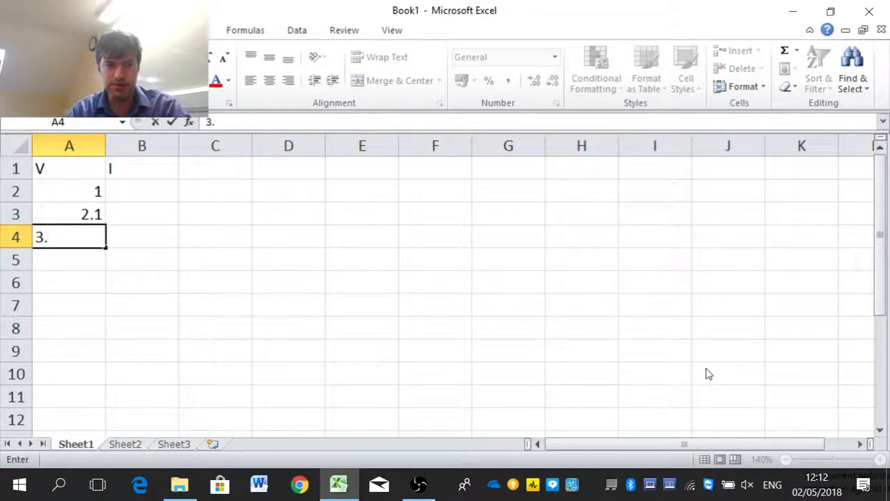
{"action": "type", "text": "2"}
{"action": "key", "text": "Return"}
{"action": "type", "text": "4."}
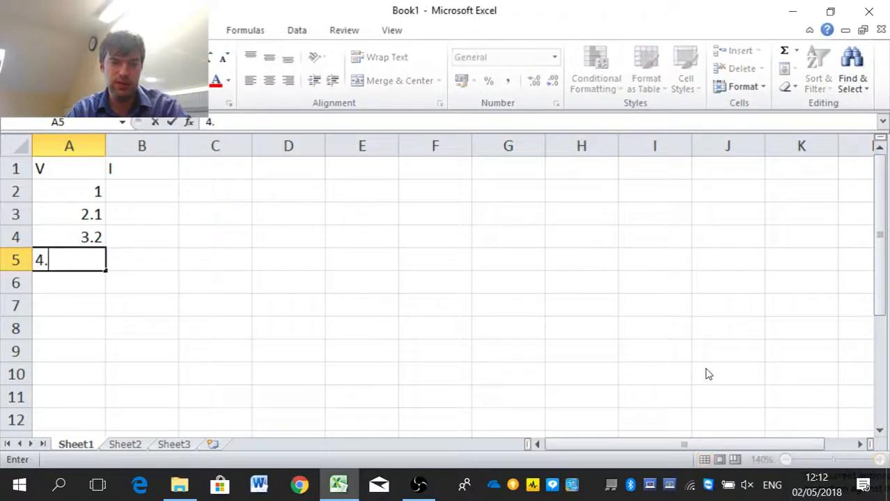
{"action": "type", "text": "1"}
{"action": "key", "text": "Return"}
{"action": "type", "text": "5"}
{"action": "key", "text": "Return"}
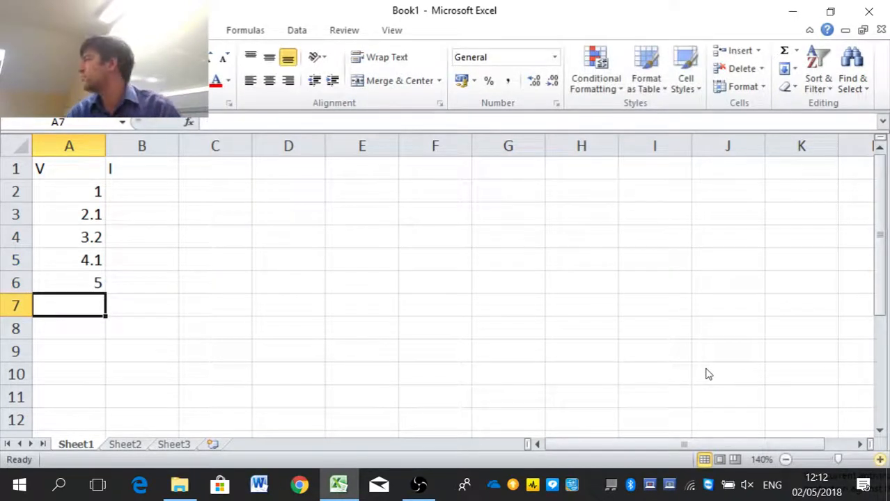
Fill the I column with 2, 4, 6.1, 8.2 and 9.9 in cells B2 to B6
{"action": "key", "text": "Right"}
{"action": "key", "text": "Up"}
{"action": "key", "text": "Up"}
{"action": "key", "text": "Up"}
{"action": "key", "text": "Up"}
{"action": "key", "text": "Up"}
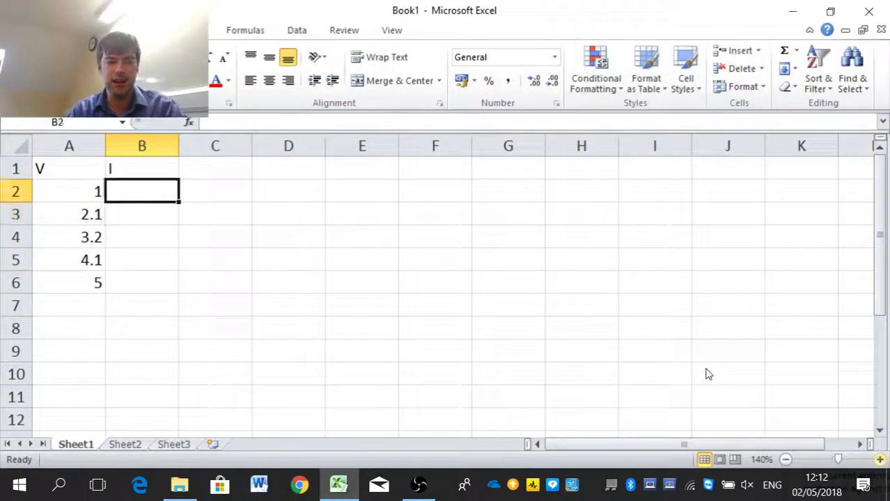
{"action": "type", "text": "2"}
{"action": "key", "text": "Return"}
{"action": "type", "text": "4"}
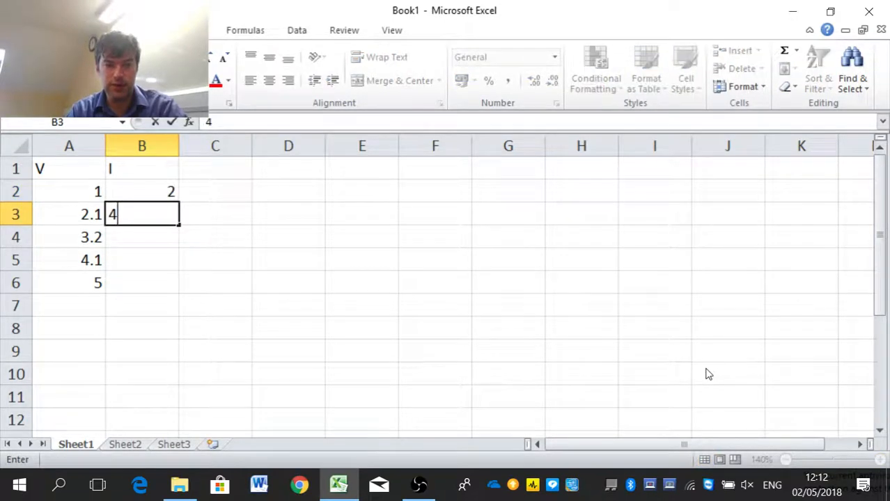
{"action": "key", "text": "Return"}
{"action": "type", "text": "6.1"}
{"action": "key", "text": "Return"}
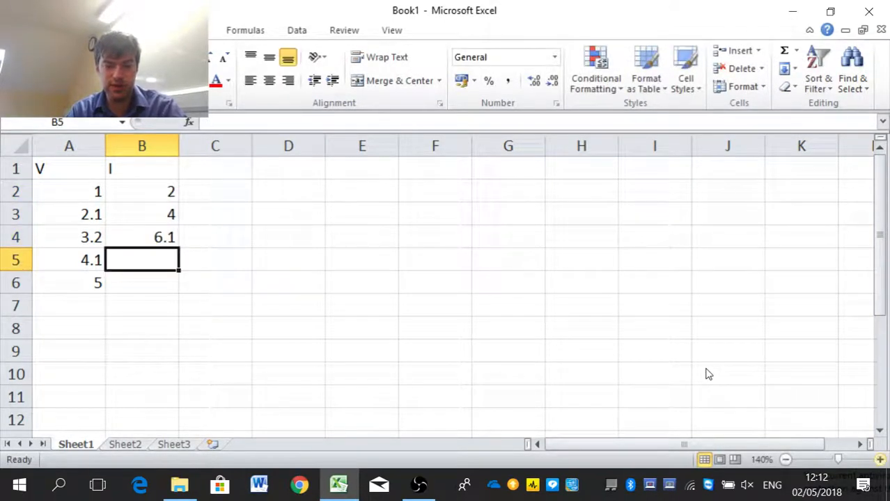
{"action": "type", "text": "8.2"}
{"action": "key", "text": "Return"}
{"action": "type", "text": "9."}
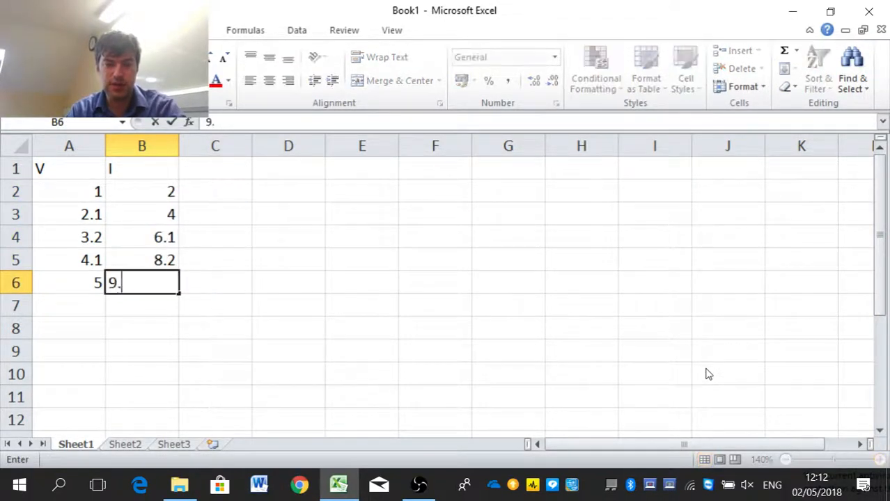
{"action": "type", "text": "9"}
{"action": "key", "text": "Return"}
Centre the contents of all cells in the sheet horizontally
{"action": "key", "text": "ctrl+a"}
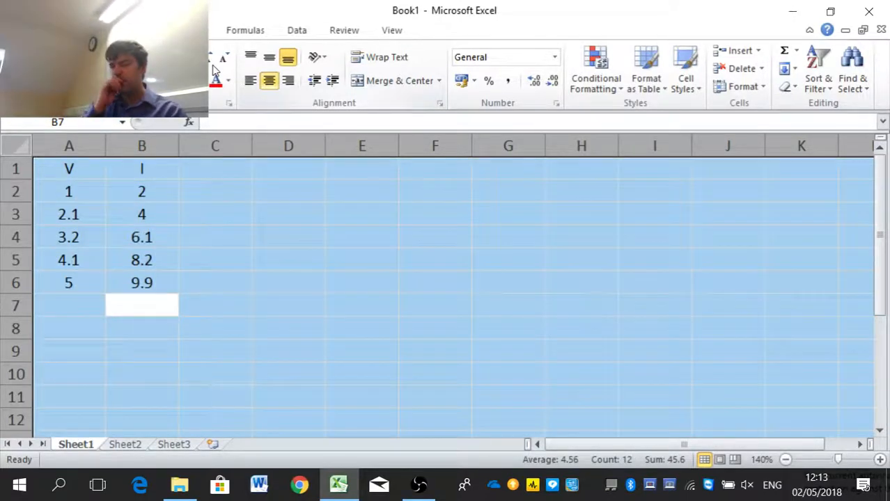
{"action": "left_click", "coordinate": [186, 152]}
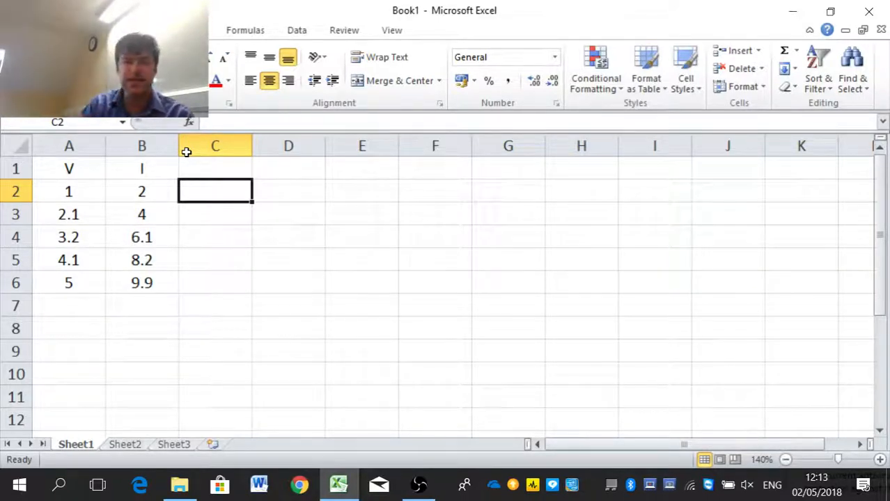
Insert a Scatter with only Markers chart from the V and I data in A1:B6
{"action": "left_click_drag", "start_coordinate": [141, 283], "coordinate": [68, 169]}
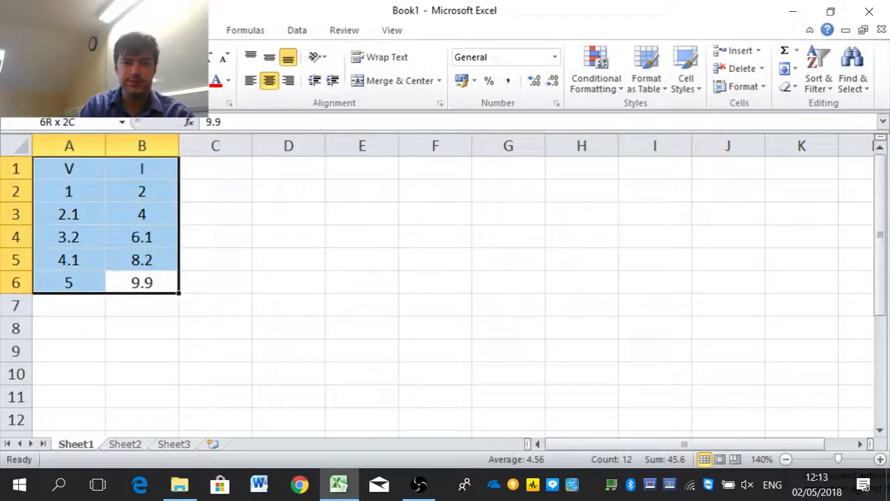
{"action": "scroll", "coordinate": [446, 285], "scroll_direction": "down", "scroll_amount": 2}
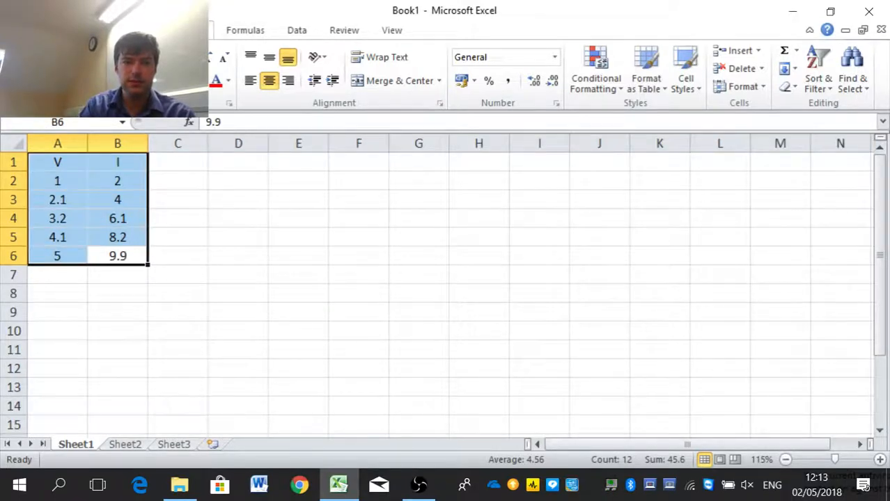
{"action": "left_click", "coordinate": [117, 30]}
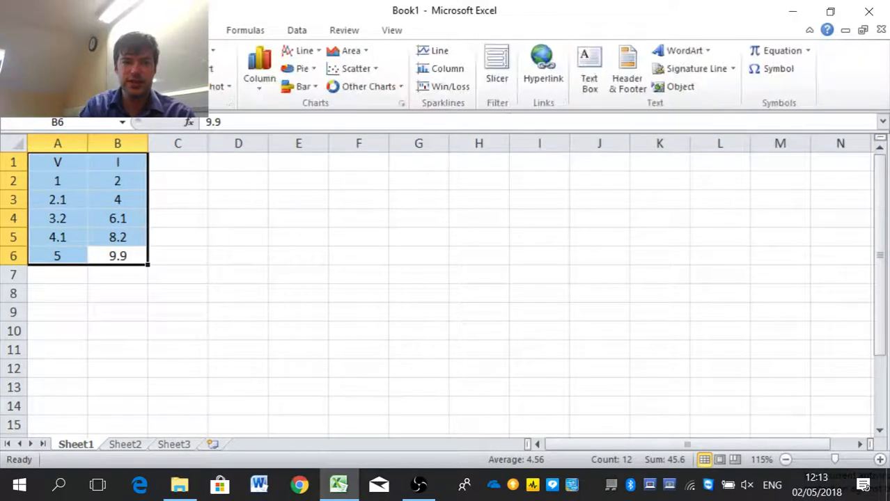
{"action": "left_click", "coordinate": [335, 68]}
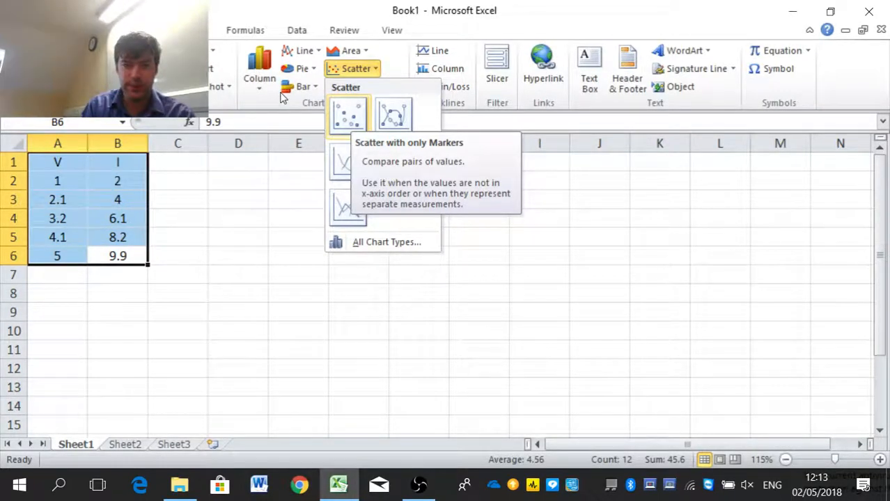
{"action": "key", "text": "Return"}
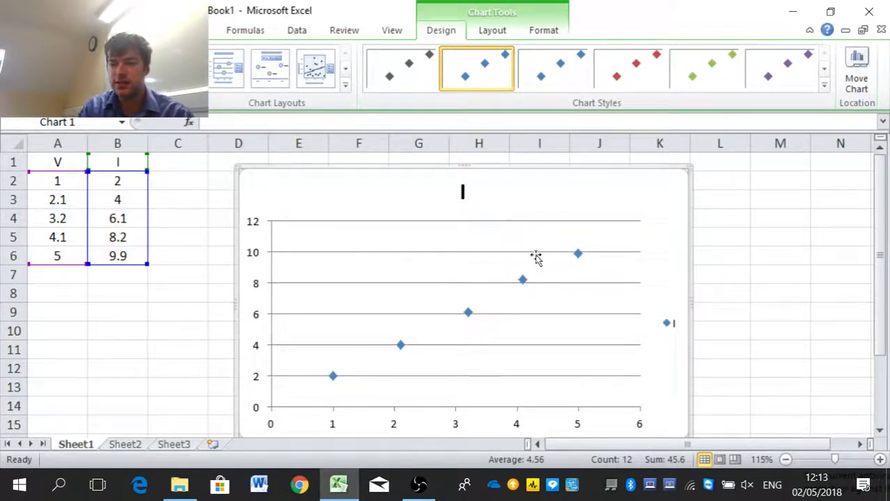
Remove the legend from the scatter chart
{"action": "key", "text": "Down"}
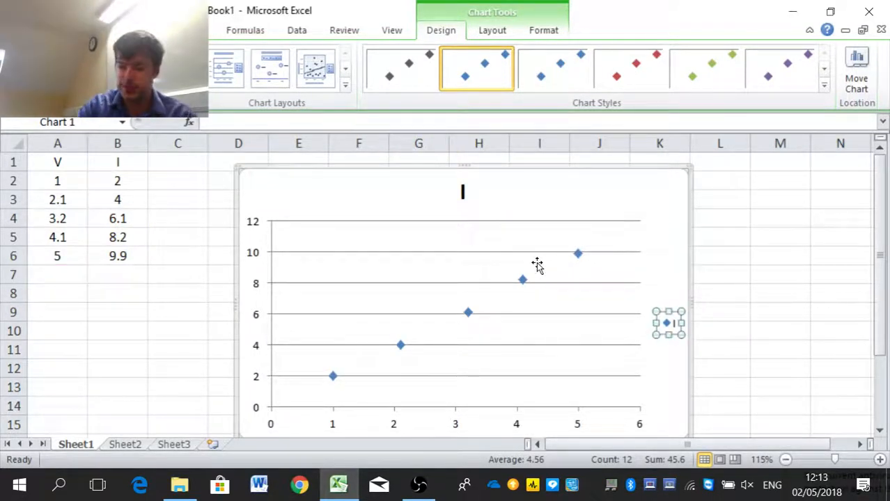
{"action": "key", "text": "Delete"}
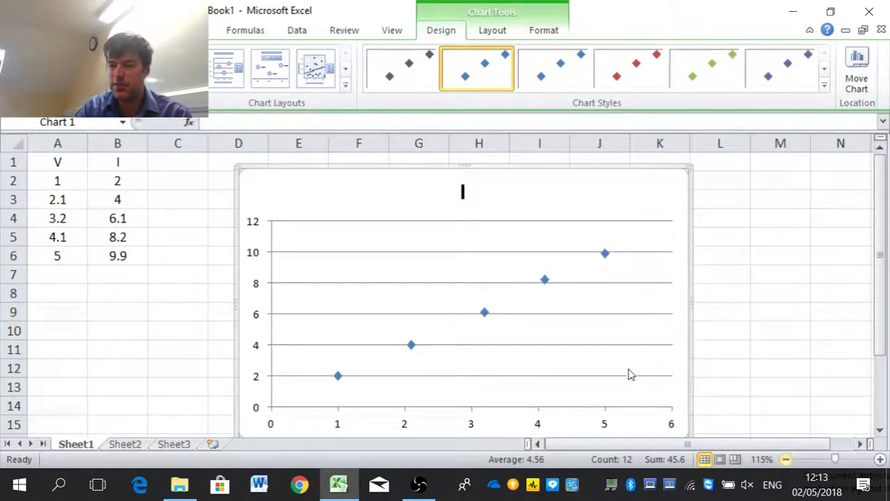
{"action": "scroll", "coordinate": [630, 371], "scroll_direction": "down", "scroll_amount": 2}
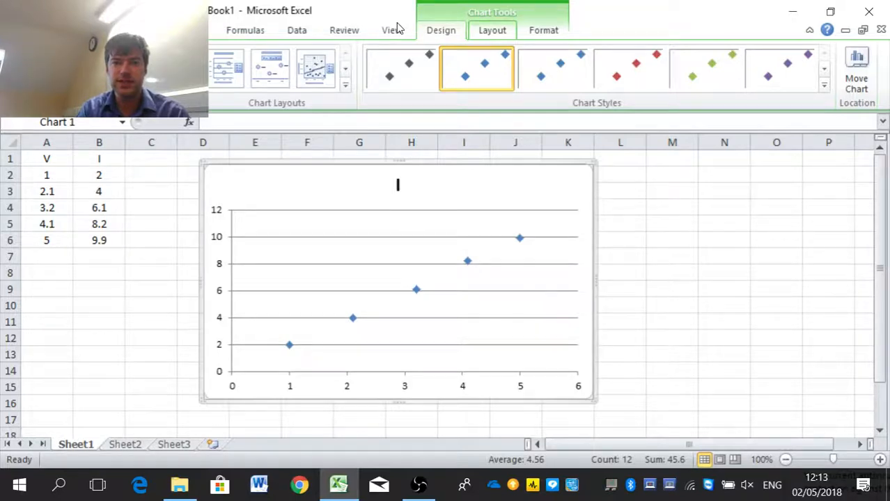
Add a title below the chart's horizontal axis and a Vertical Title for its vertical axis
{"action": "scroll", "coordinate": [397, 28], "scroll_direction": "down", "scroll_amount": 1}
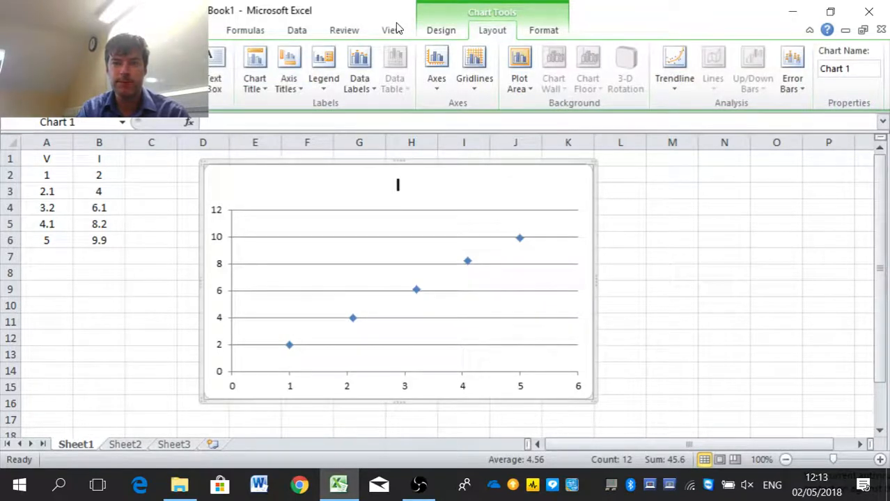
{"action": "left_click", "coordinate": [290, 82]}
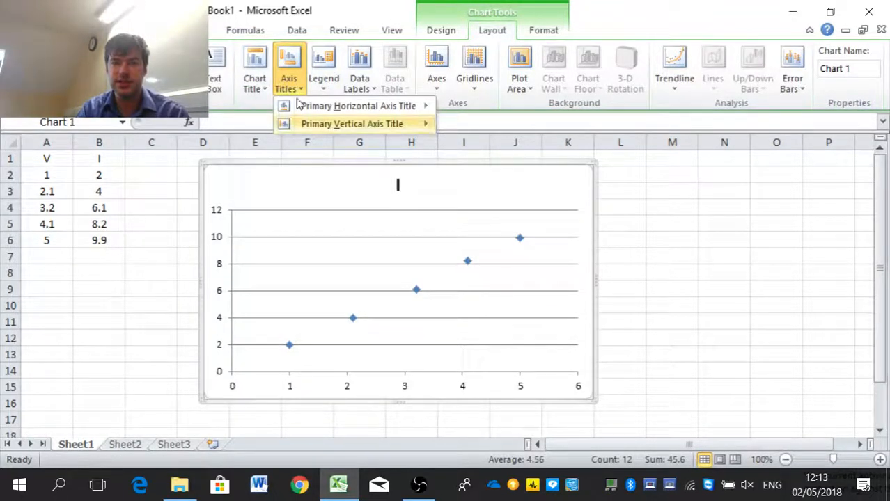
{"action": "mouse_move", "coordinate": [362, 106]}
{"action": "left_click", "coordinate": [503, 150]}
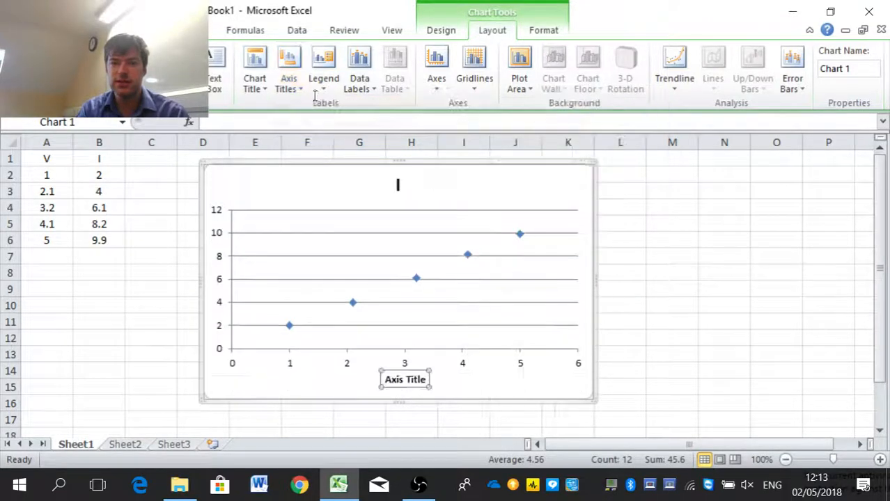
{"action": "left_click", "coordinate": [284, 82]}
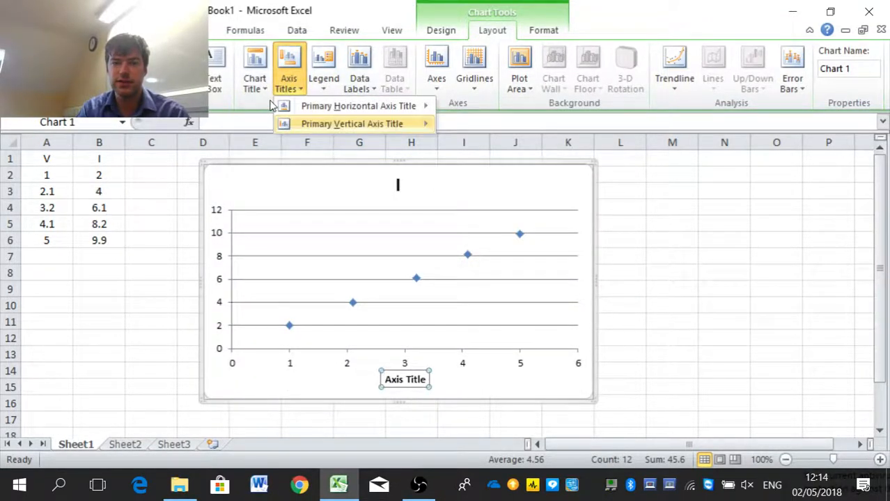
{"action": "mouse_move", "coordinate": [352, 122]}
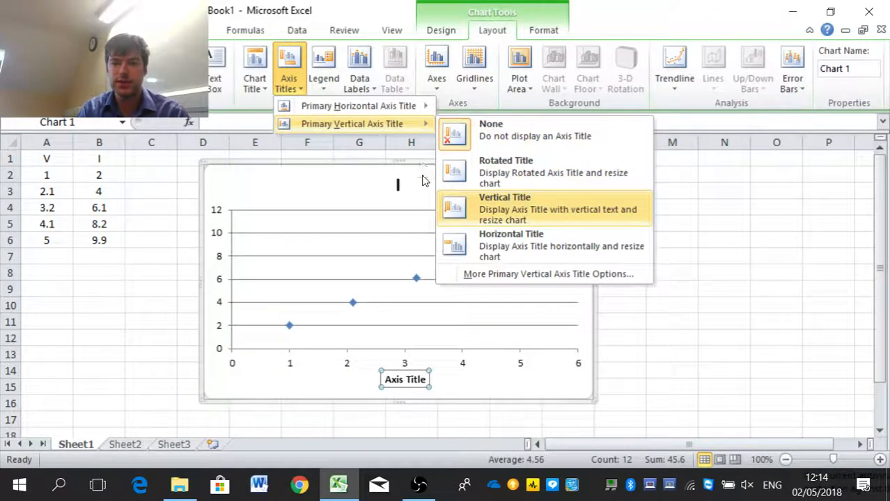
{"action": "key", "text": "Down"}
{"action": "key", "text": "Up"}
{"action": "key", "text": "Return"}
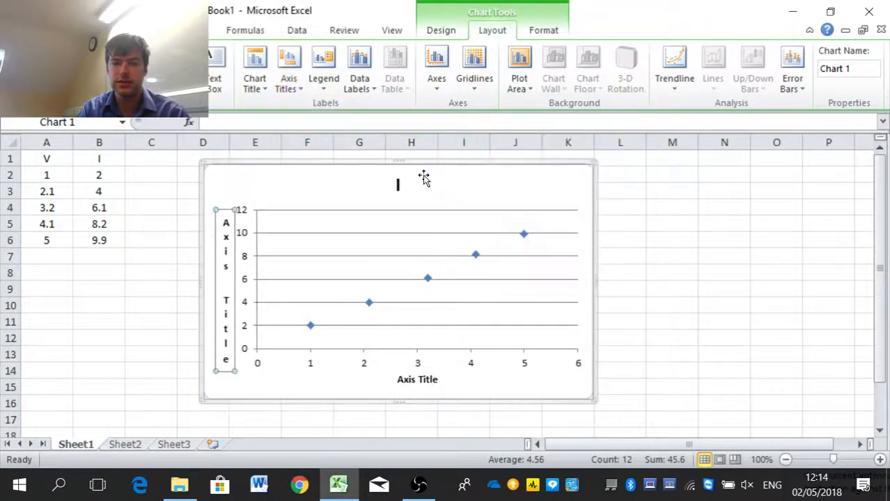
Replace the horizontal axis title's placeholder text with "V / V"
{"action": "left_click", "coordinate": [425, 382]}
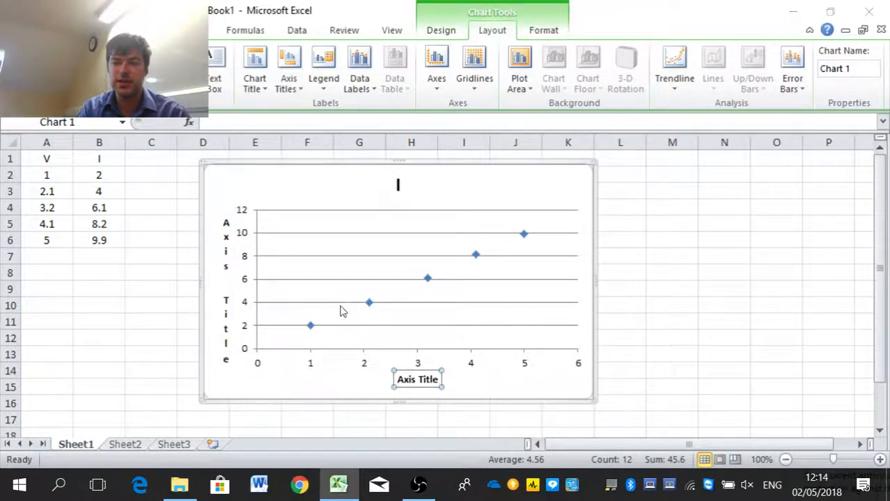
{"action": "double_click", "coordinate": [426, 384]}
{"action": "left_click", "coordinate": [609, 437]}
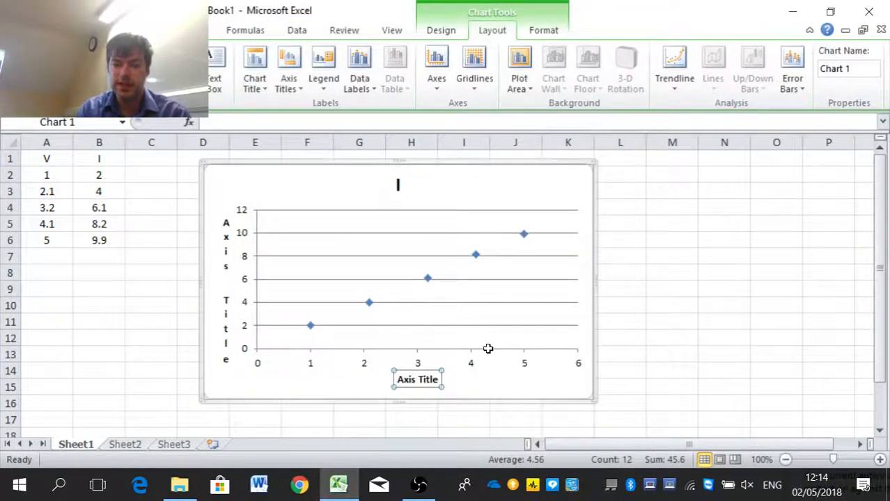
{"action": "left_click", "coordinate": [409, 381]}
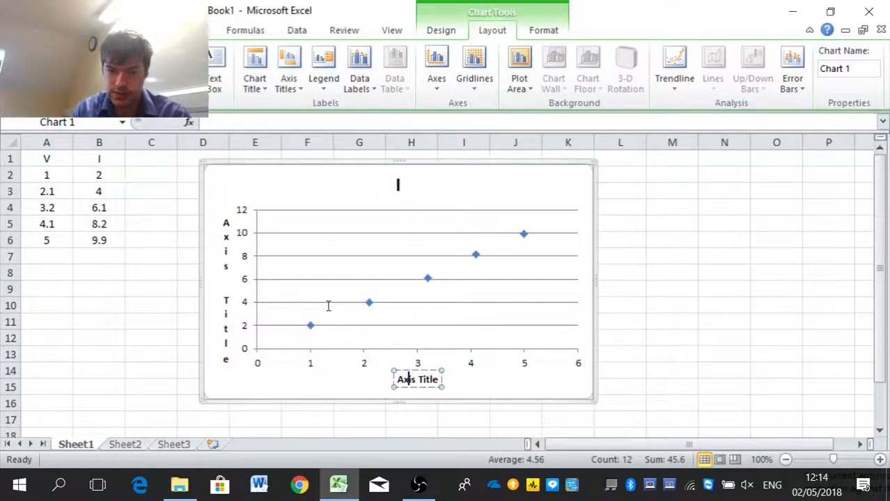
{"action": "key", "text": "BackSpace"}
{"action": "key", "text": "BackSpace"}
{"action": "key", "text": "Delete"}
{"action": "key", "text": "Delete"}
{"action": "key", "text": "Delete"}
{"action": "key", "text": "Delete"}
{"action": "key", "text": "Delete"}
{"action": "key", "text": "Delete"}
{"action": "key", "text": "Delete"}
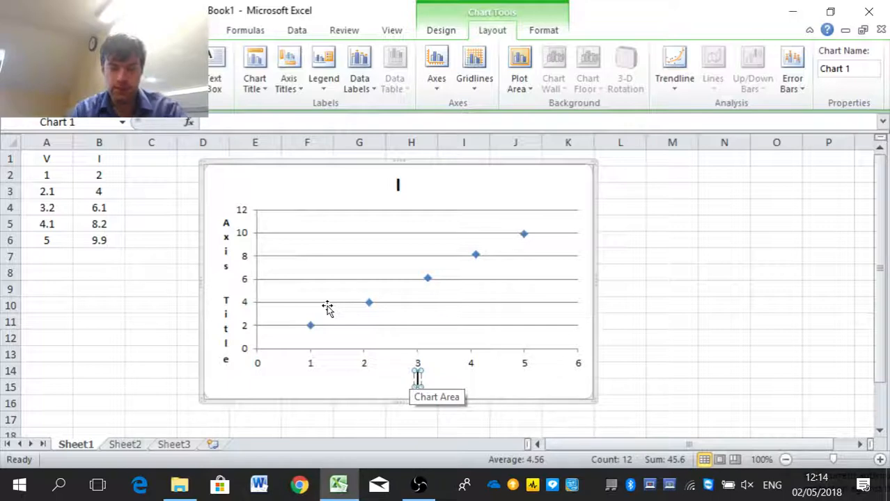
{"action": "type", "text": "V"}
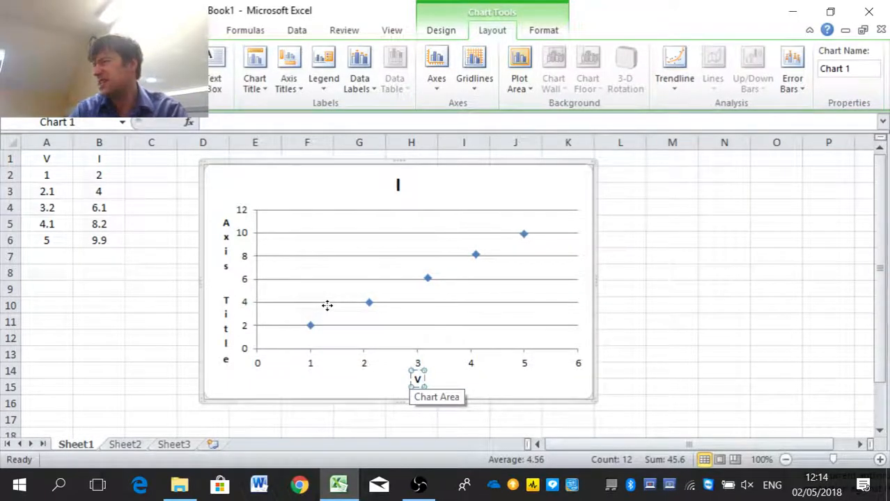
{"action": "type", "text": " / V"}
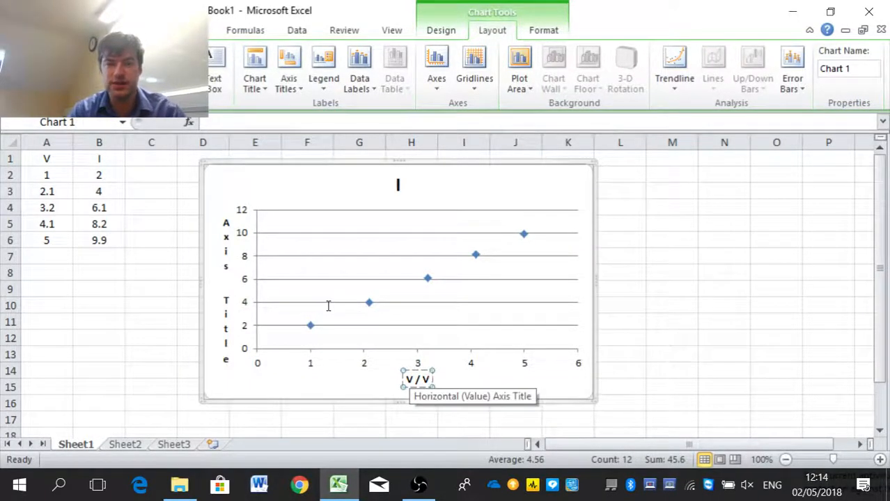
Set the vertical axis title to "I / A" and change it to rotated text
{"action": "left_click", "coordinate": [227, 288]}
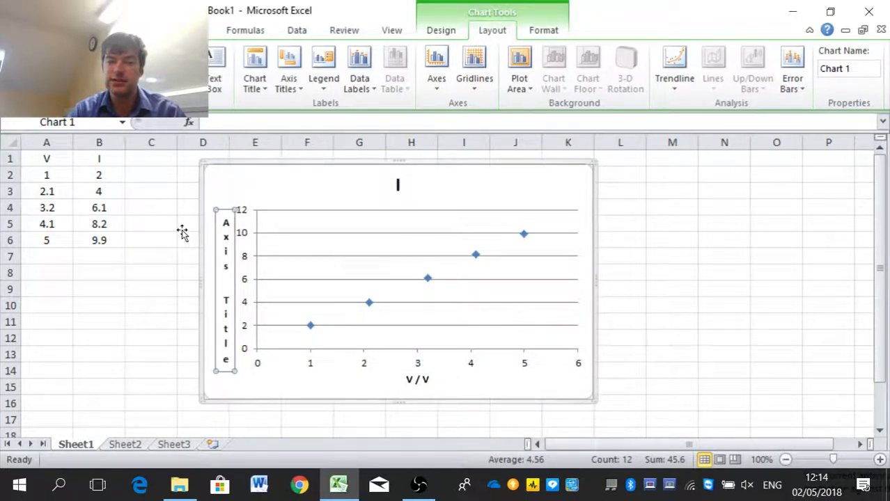
{"action": "key", "text": "ctrl+1"}
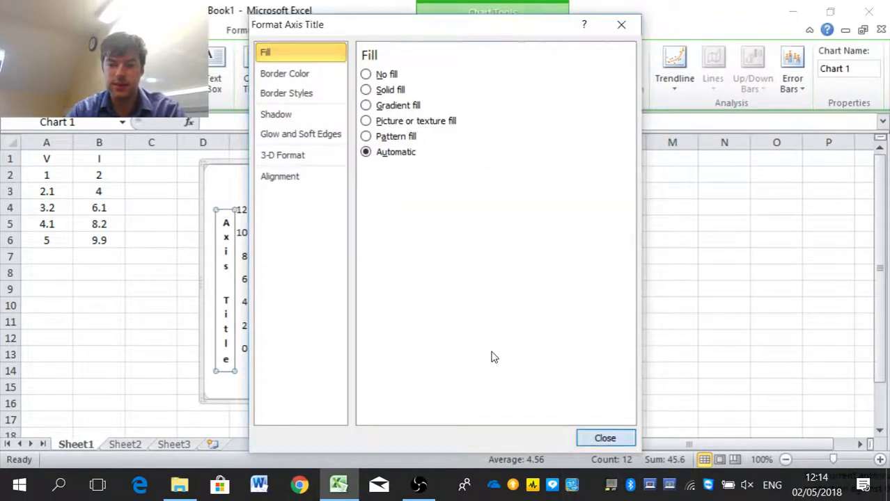
{"action": "key", "text": "Escape"}
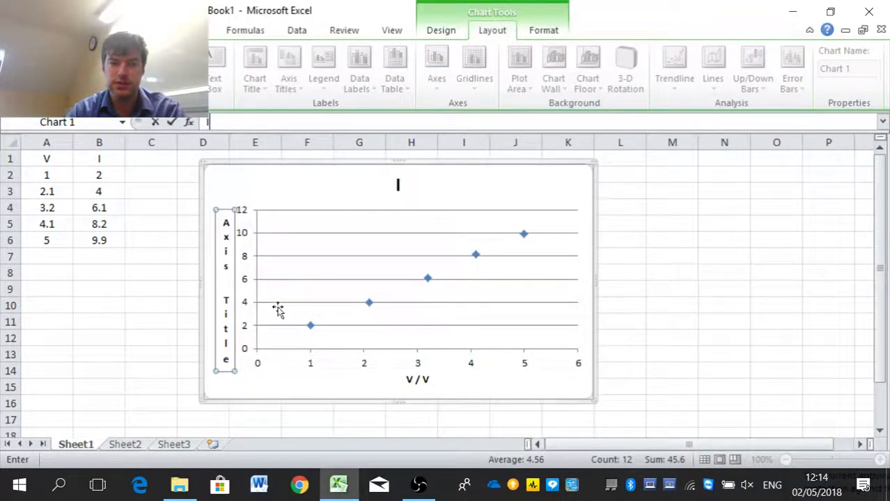
{"action": "key", "text": "Return"}
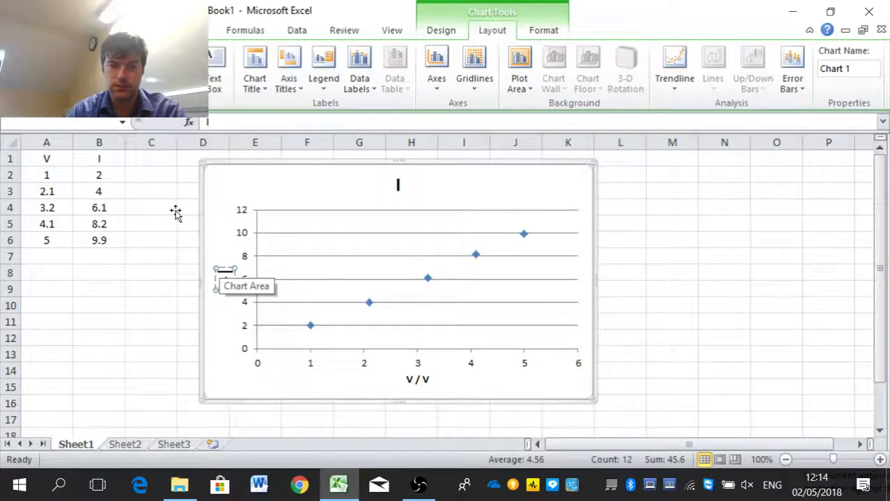
{"action": "type", "text": "/ A"}
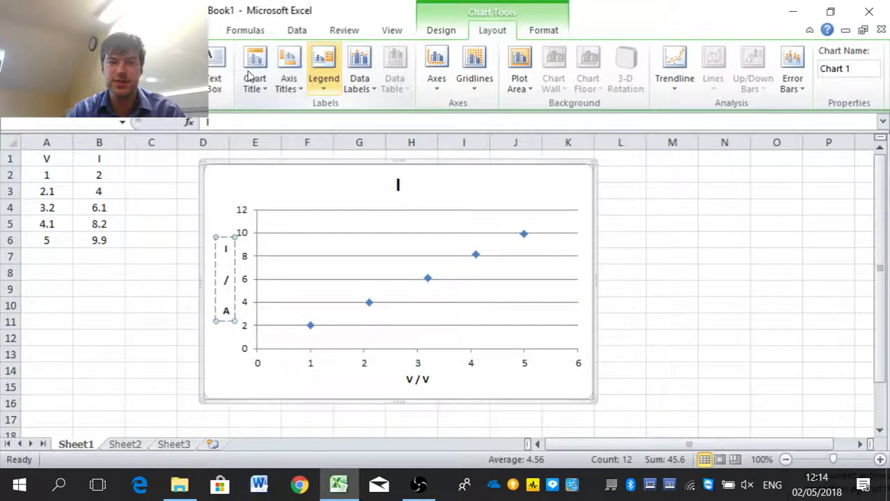
{"action": "scroll", "coordinate": [408, 292], "scroll_direction": "down", "scroll_amount": 1, "text": "ctrl"}
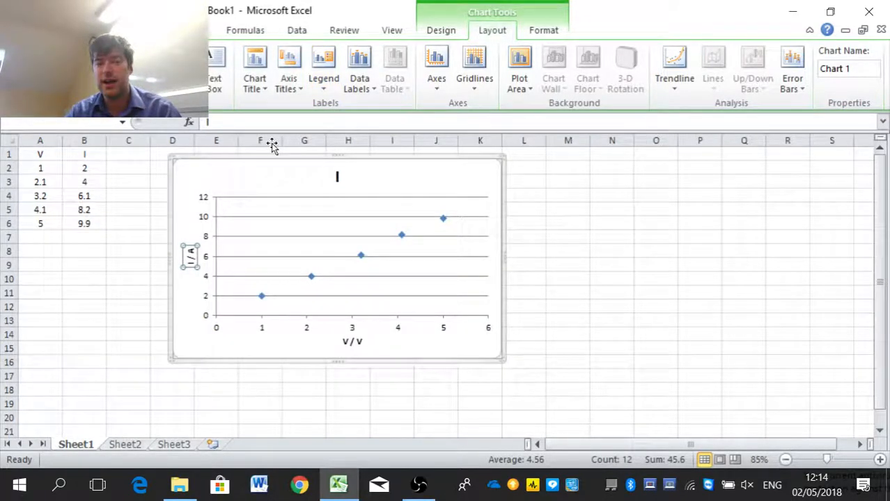
Delete the chart title and add a Centered Overlay Title in its place
{"action": "key", "text": "Delete"}
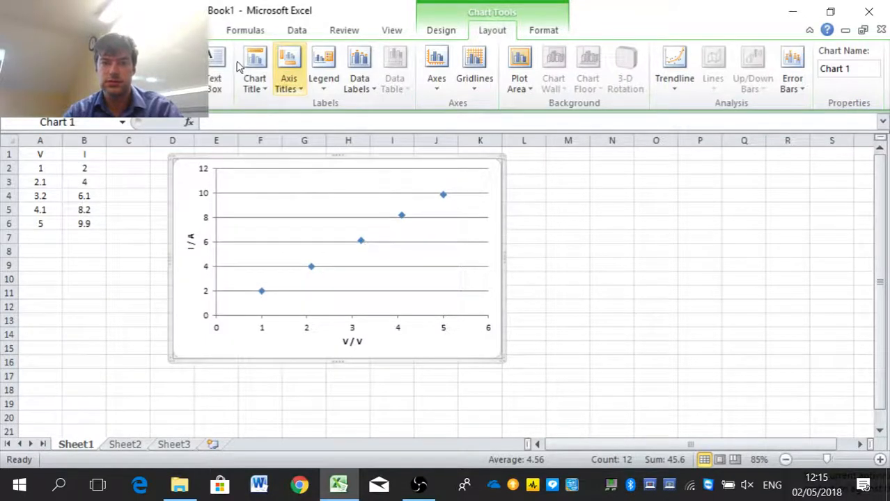
{"action": "left_click", "coordinate": [288, 82]}
{"action": "left_click", "coordinate": [245, 69]}
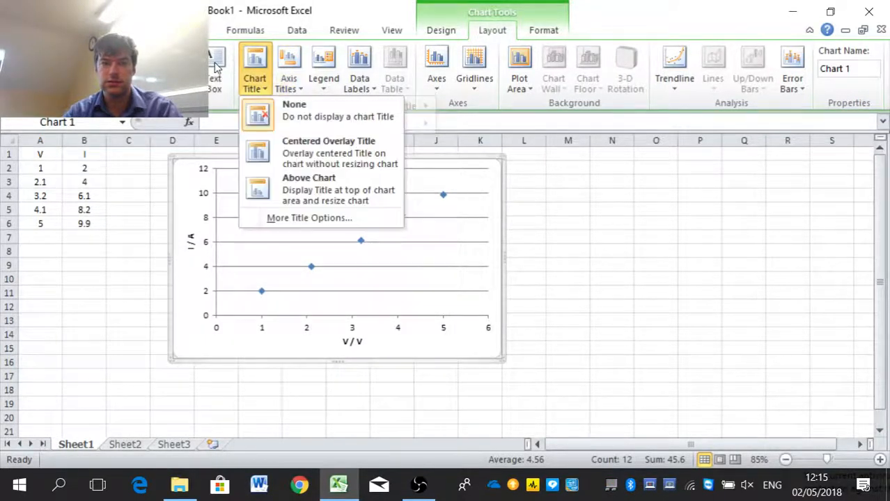
{"action": "left_click", "coordinate": [248, 143]}
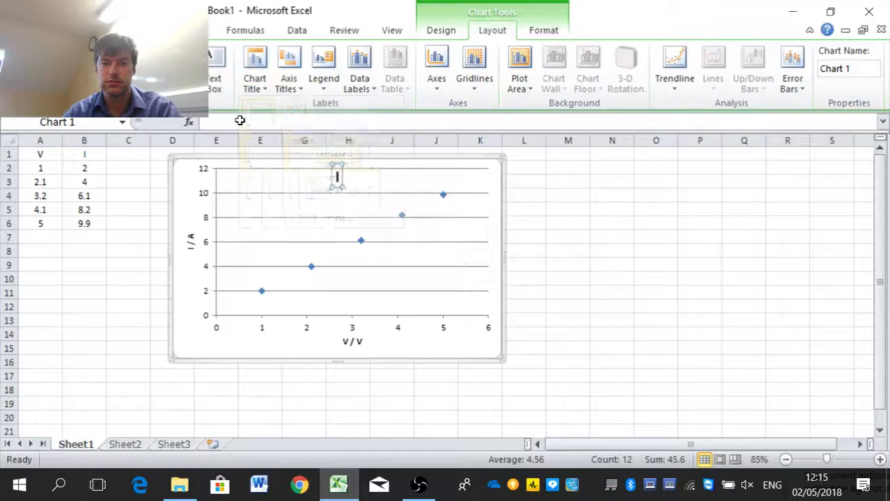
Try to enter "Current" as the text of the chart's overlay title
{"action": "type", "text": "Cu"}
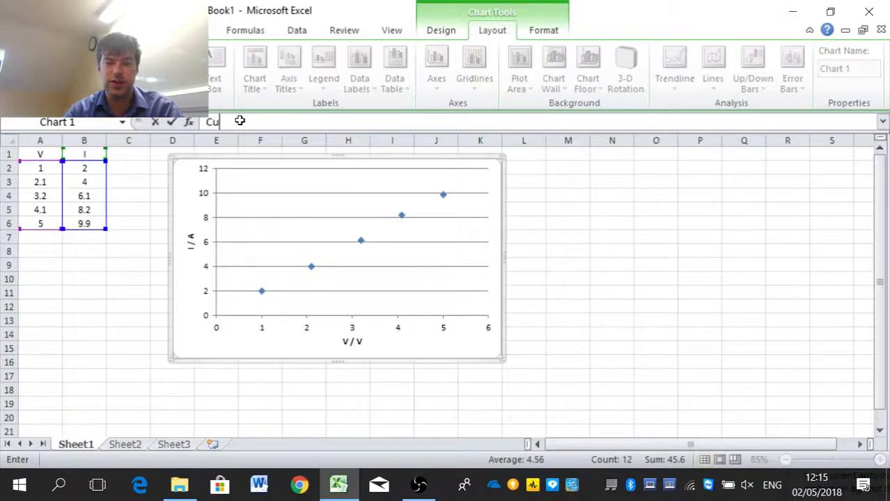
{"action": "type", "text": "rrent"}
{"action": "key", "text": "Return"}
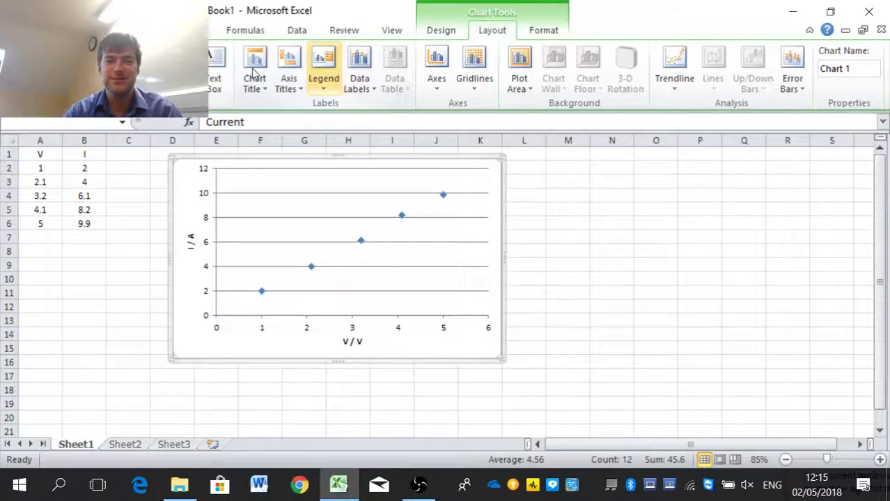
Add a Centered Overlay Title to the chart again and set its text to "Current against Voltage"
{"action": "left_click", "coordinate": [288, 82]}
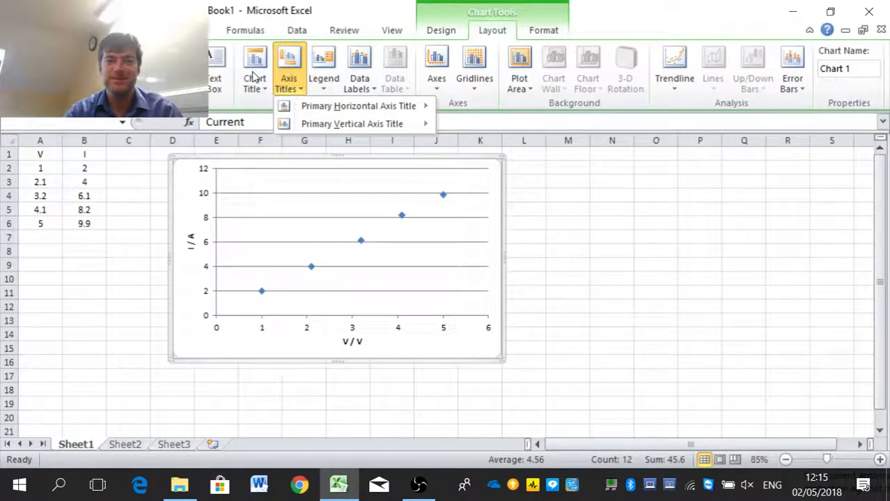
{"action": "left_click", "coordinate": [254, 81]}
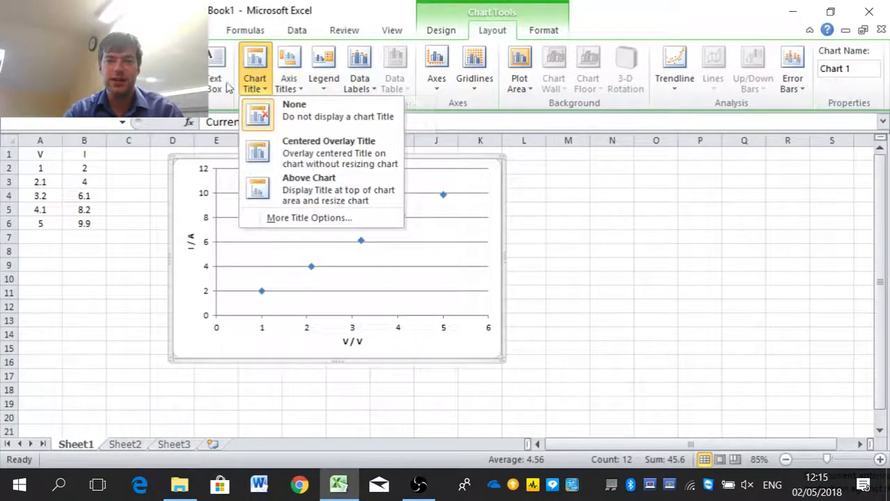
{"action": "left_click", "coordinate": [255, 136]}
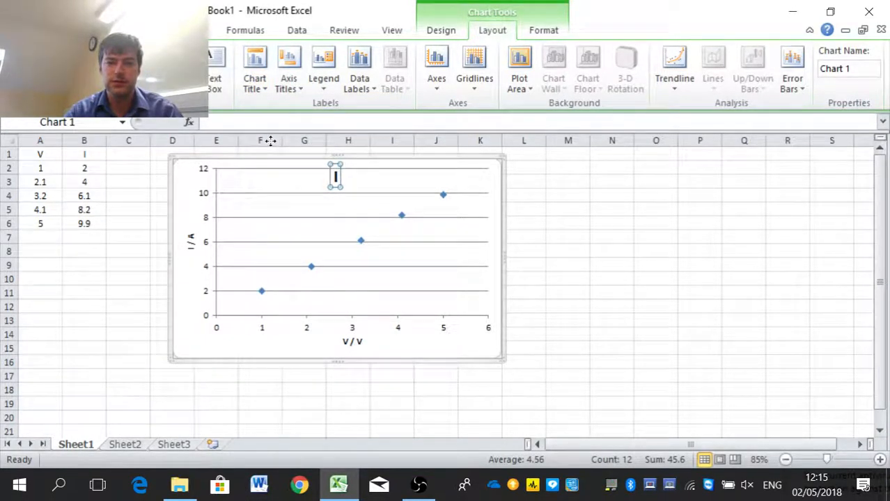
{"action": "type", "text": "Cur"}
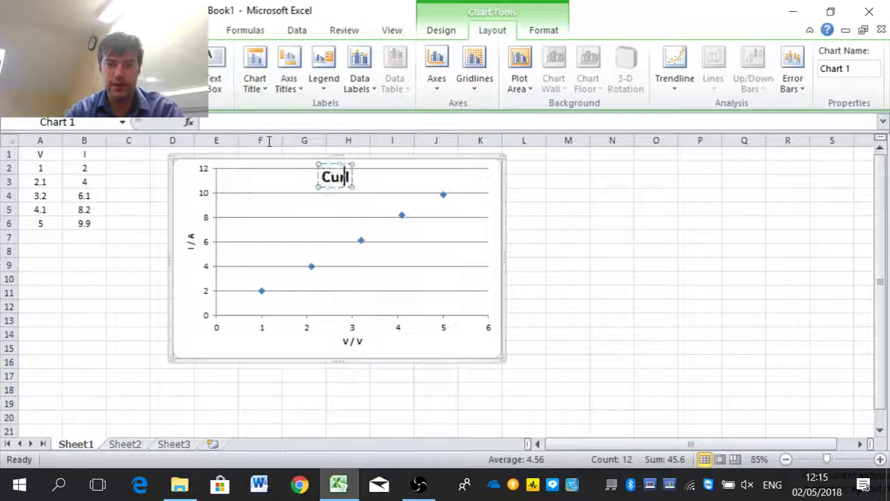
{"action": "type", "text": "rent against V"}
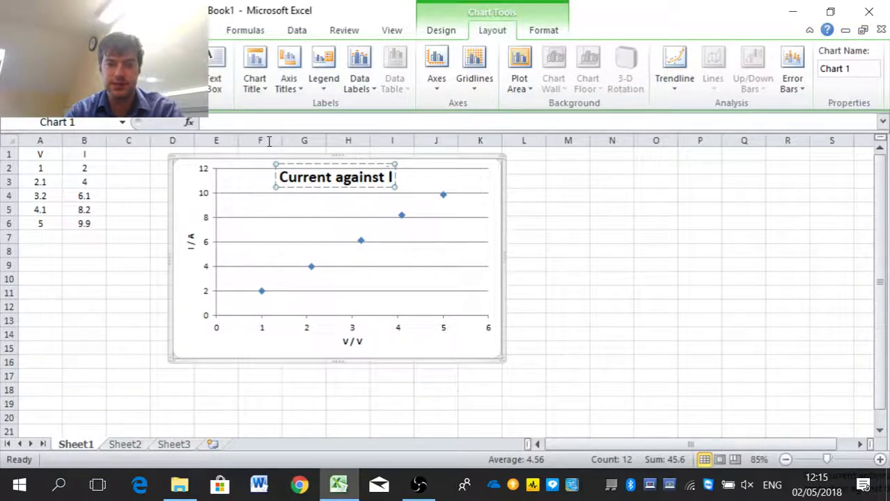
{"action": "type", "text": "oltage"}
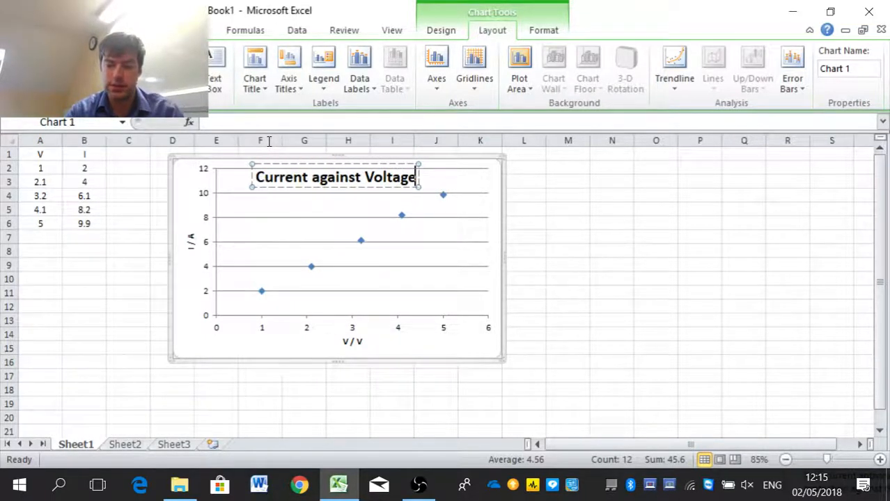
{"action": "left_click", "coordinate": [314, 220]}
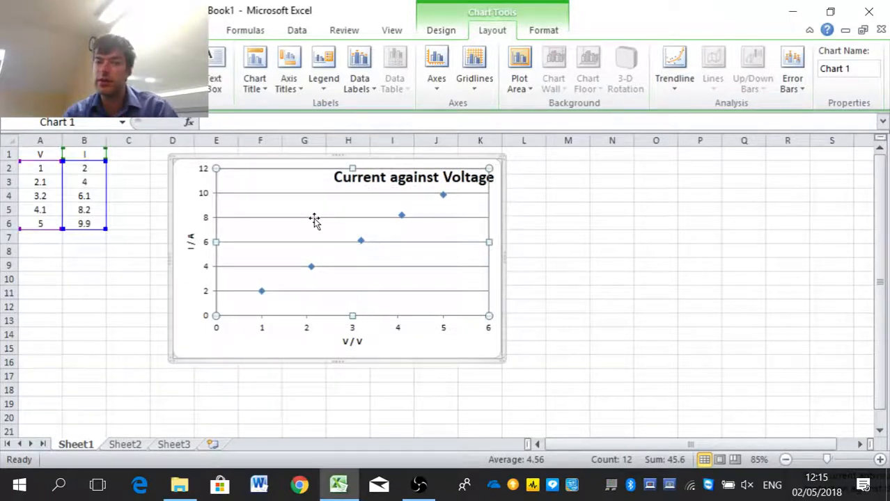
Move the "Current against Voltage" title back to the horizontal middle of the plot area, along its upper edge
{"action": "left_click", "coordinate": [347, 176]}
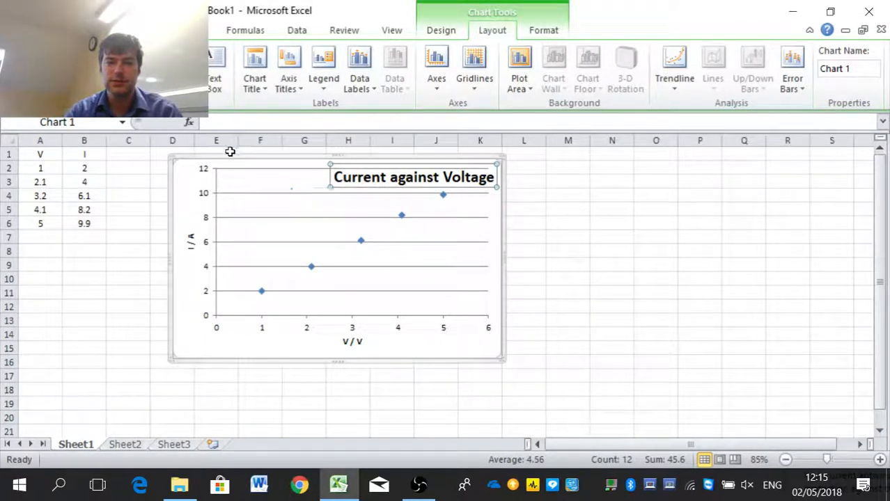
{"action": "left_click_drag", "start_coordinate": [396, 143], "coordinate": [399, 147]}
{"action": "left_click", "coordinate": [367, 149]}
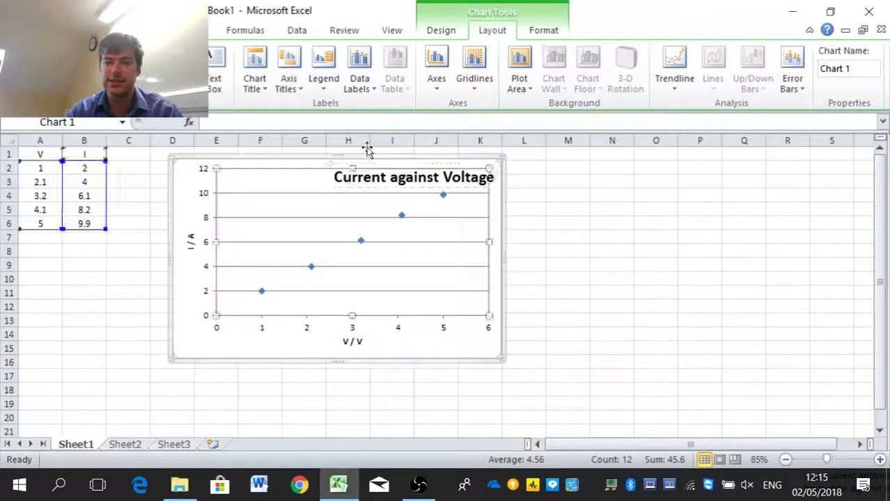
{"action": "left_click", "coordinate": [363, 146]}
{"action": "left_click_drag", "start_coordinate": [371, 161], "coordinate": [310, 151]}
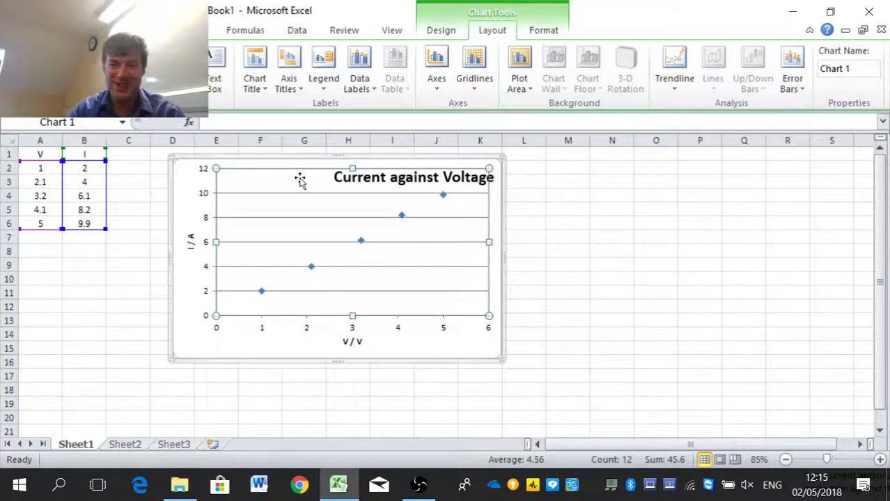
{"action": "left_click", "coordinate": [317, 145]}
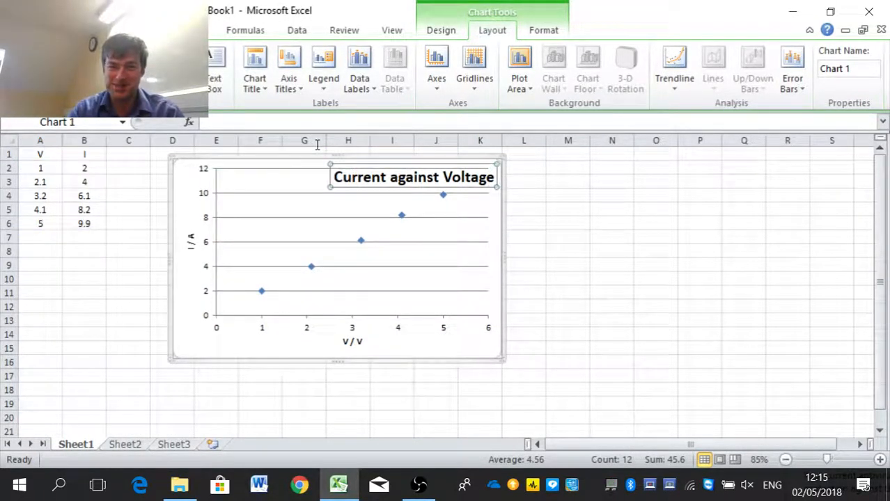
{"action": "right_click", "coordinate": [325, 144]}
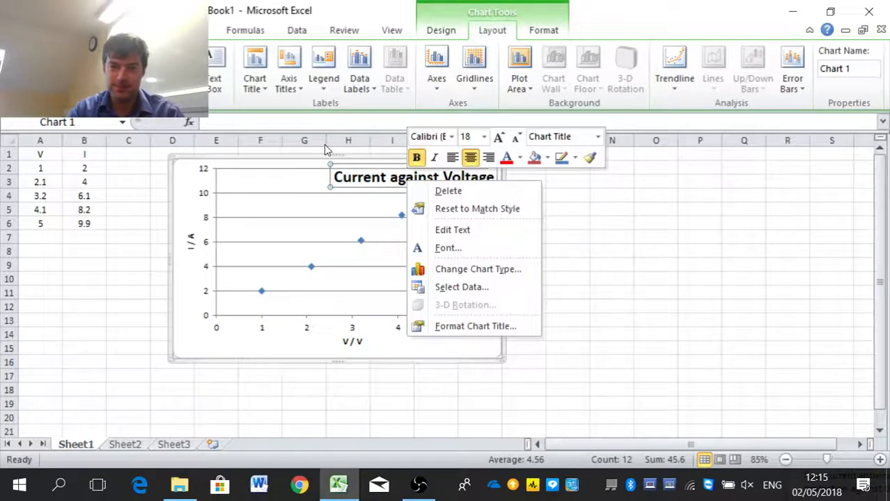
{"action": "key", "text": "Escape"}
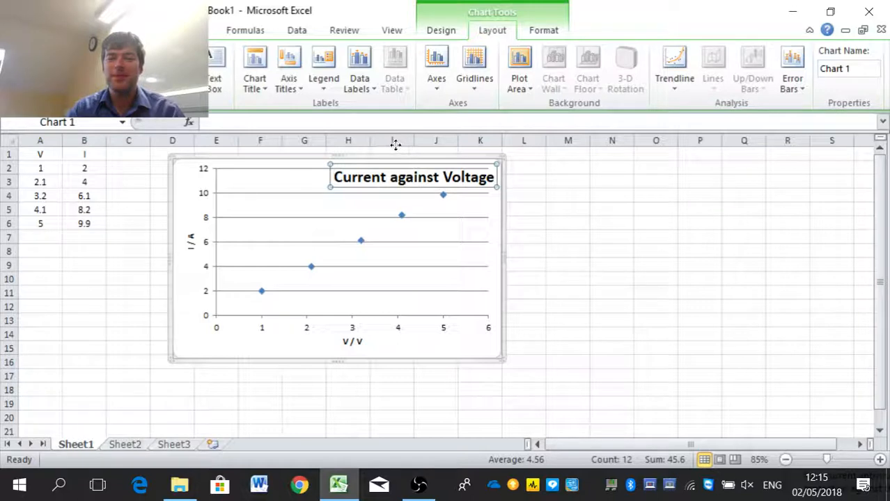
{"action": "left_click_drag", "start_coordinate": [395, 144], "coordinate": [342, 142]}
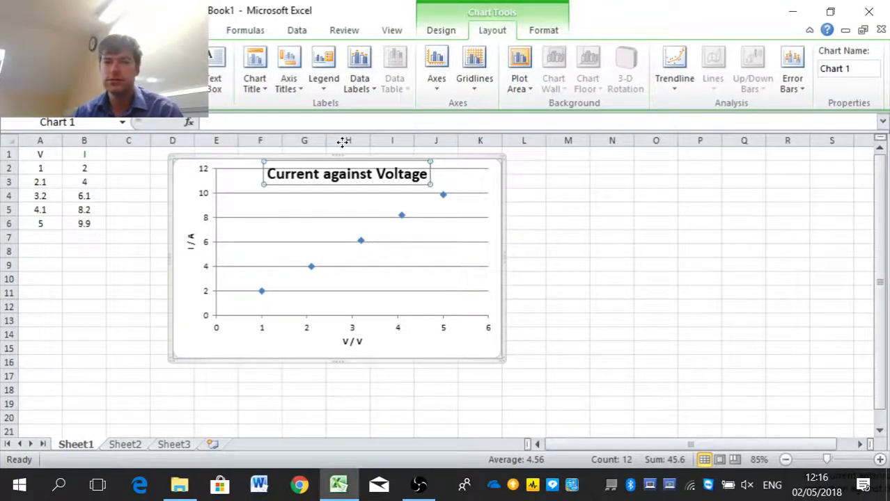
Add primary vertical gridlines to the chart and a Linear Trendline through the data points
{"action": "left_click", "coordinate": [474, 70]}
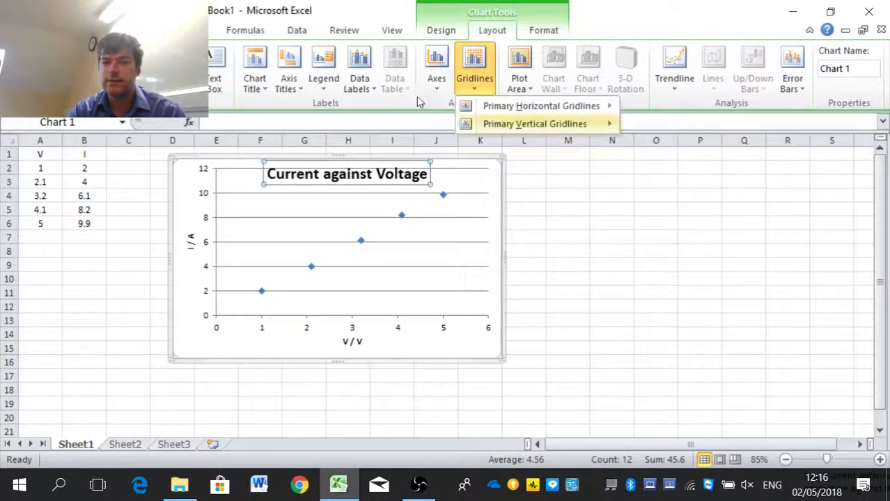
{"action": "mouse_move", "coordinate": [534, 123]}
{"action": "left_click", "coordinate": [672, 168]}
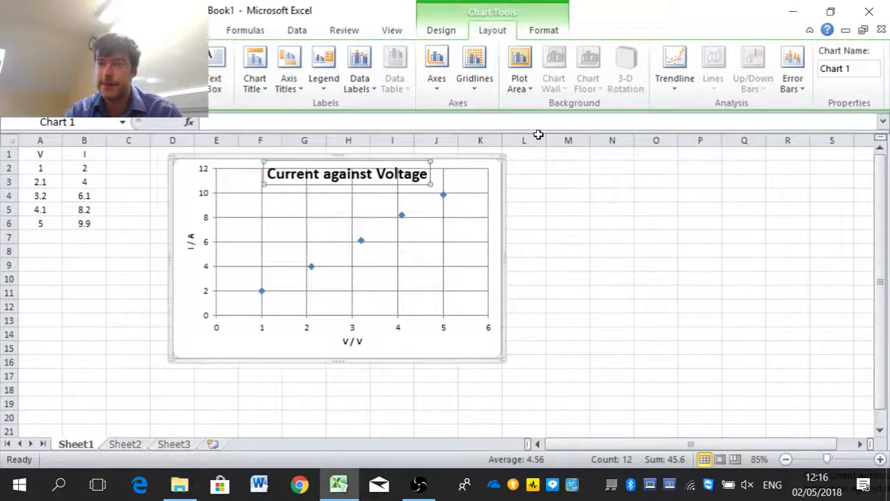
{"action": "left_click", "coordinate": [677, 80]}
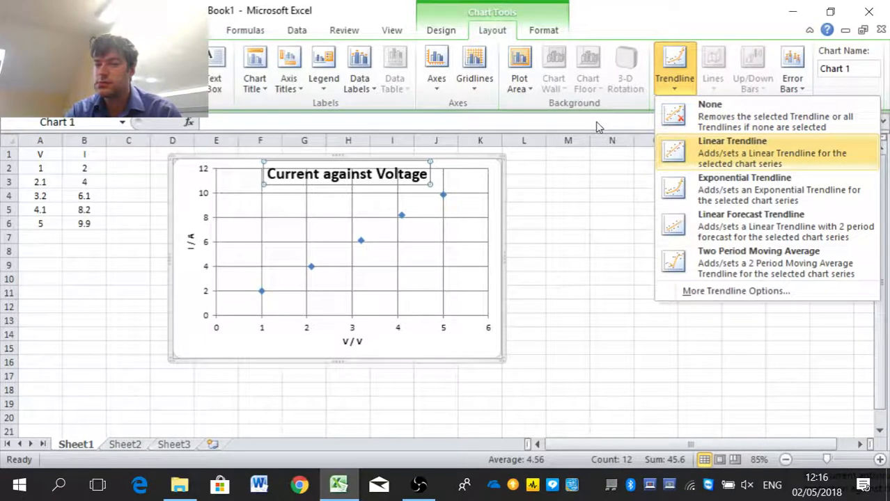
{"action": "left_click", "coordinate": [738, 152]}
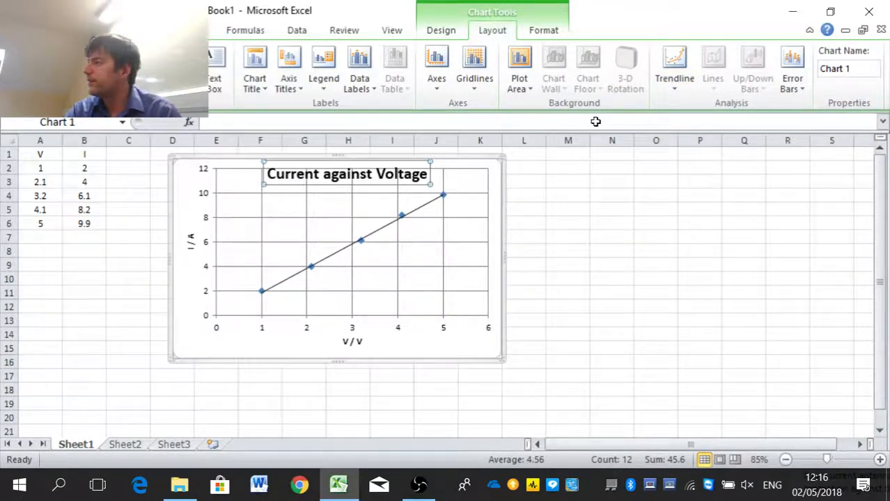
Add a Linear trendline through the trendline options, with its equation and R-squared value displayed on the chart
{"action": "left_click", "coordinate": [674, 70]}
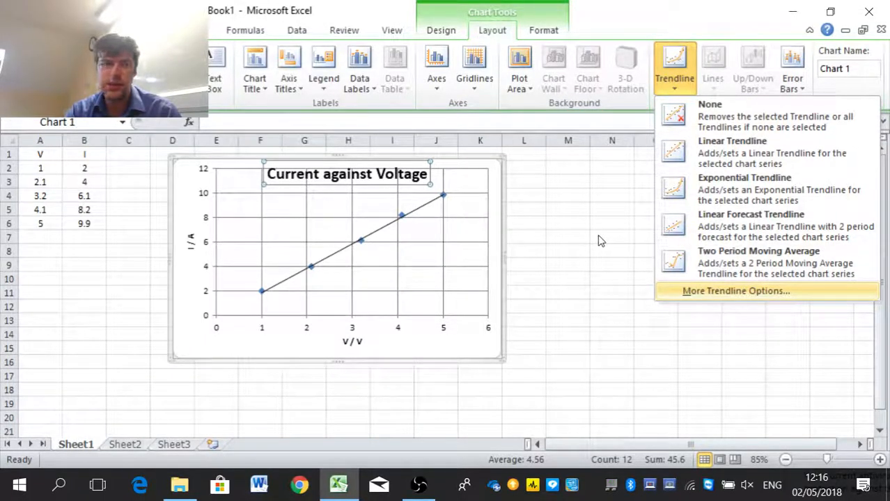
{"action": "left_click", "coordinate": [736, 292]}
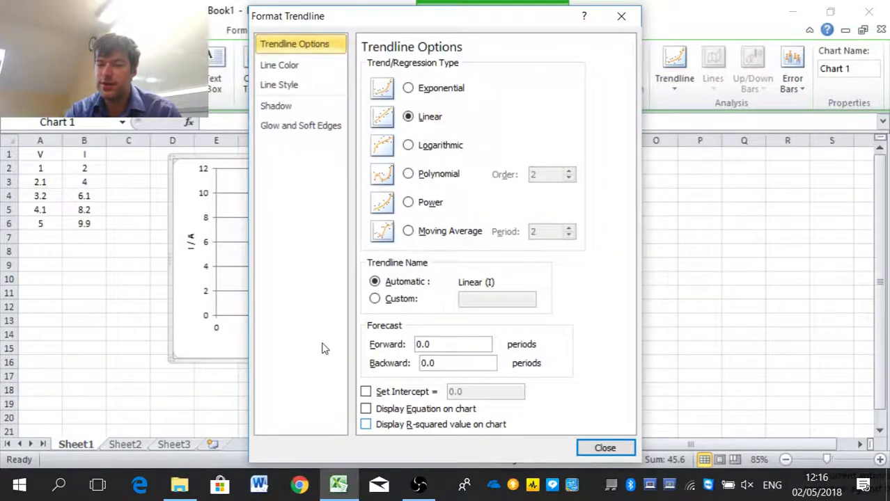
{"action": "left_click", "coordinate": [404, 425]}
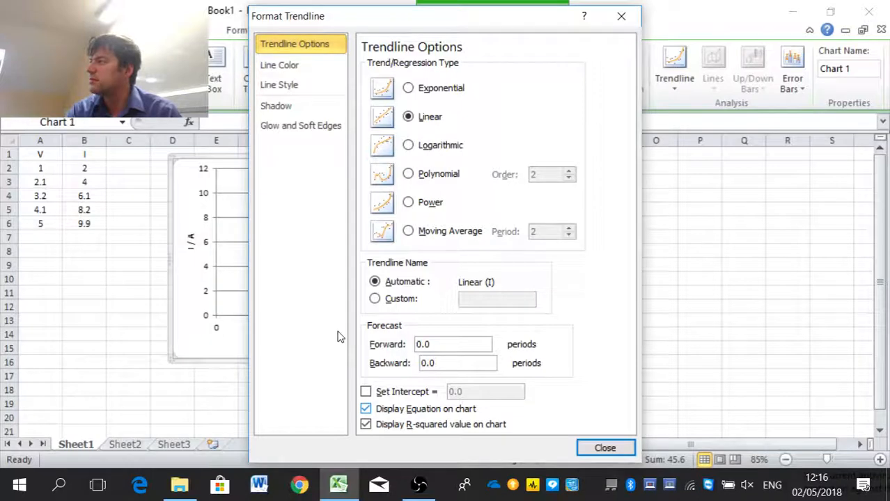
{"action": "left_click", "coordinate": [603, 448]}
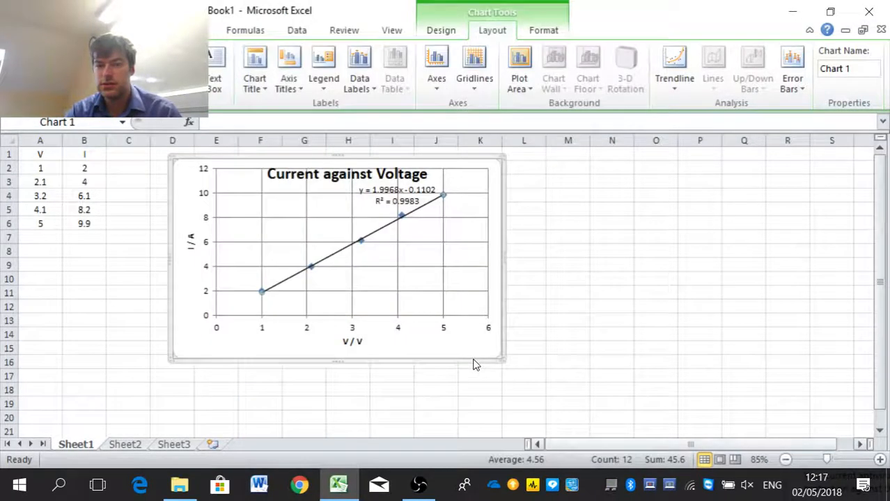
Move the trendline's equation and R-squared label away from the line to the empty area below the start of the chart title
{"action": "left_click_drag", "start_coordinate": [399, 195], "coordinate": [311, 201]}
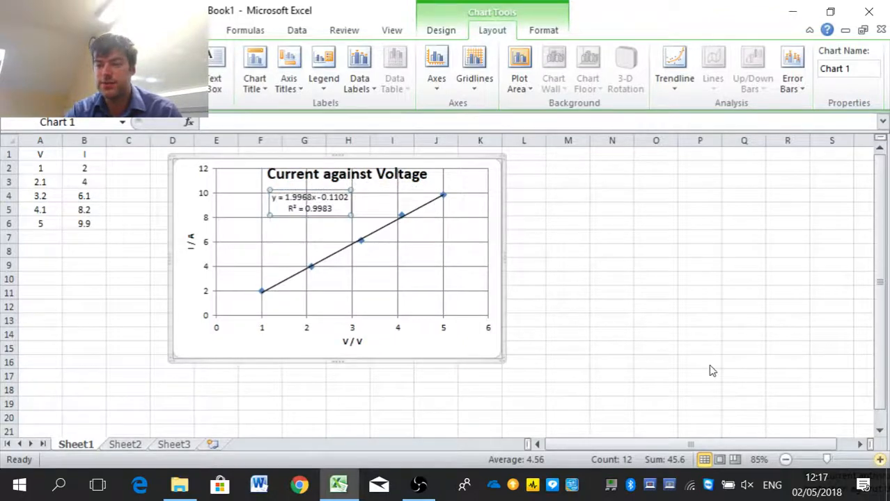
{"action": "scroll", "coordinate": [710, 372], "scroll_direction": "up", "scroll_amount": 2}
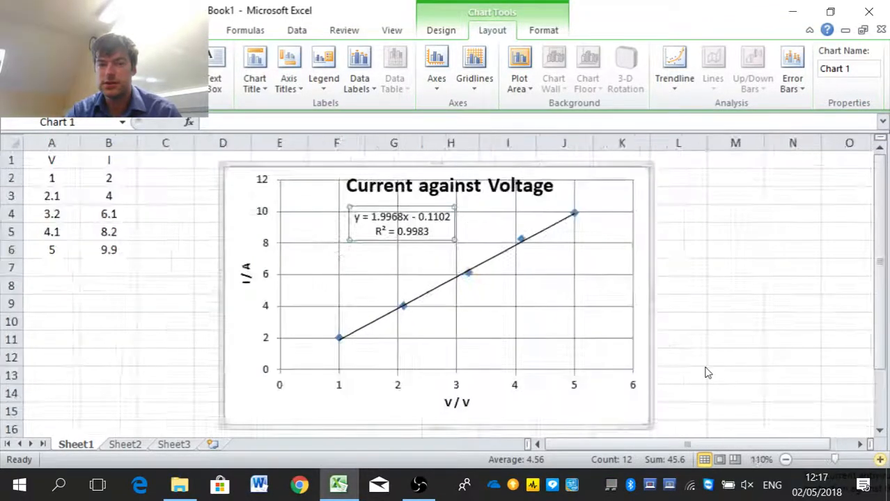
{"action": "scroll", "coordinate": [706, 372], "scroll_direction": "up", "scroll_amount": 3}
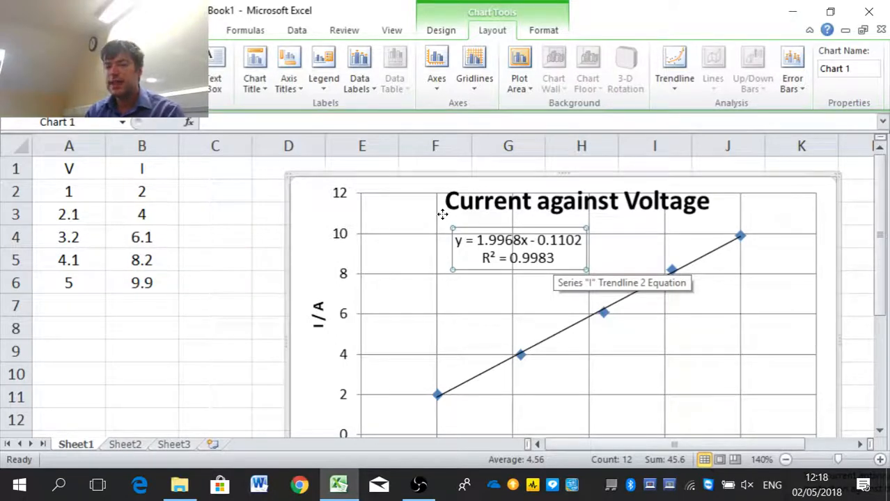
{"action": "left_click", "coordinate": [601, 359]}
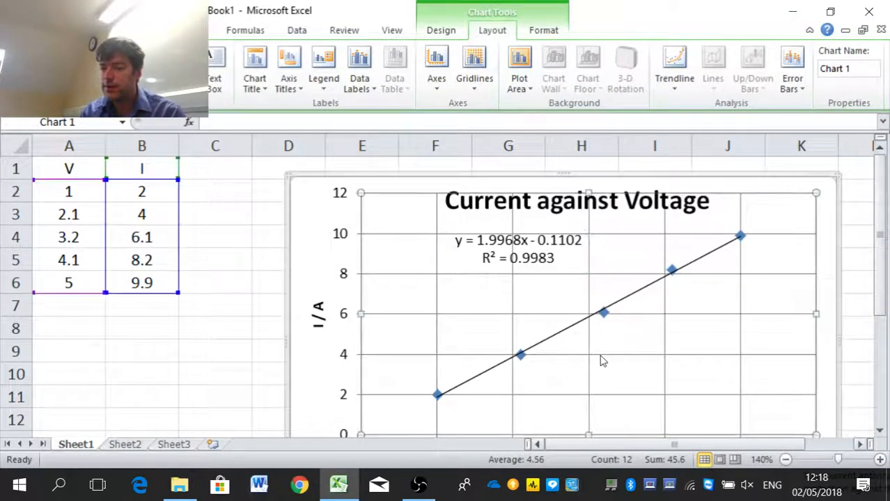
{"action": "scroll", "coordinate": [633, 377], "scroll_direction": "down", "scroll_amount": 2}
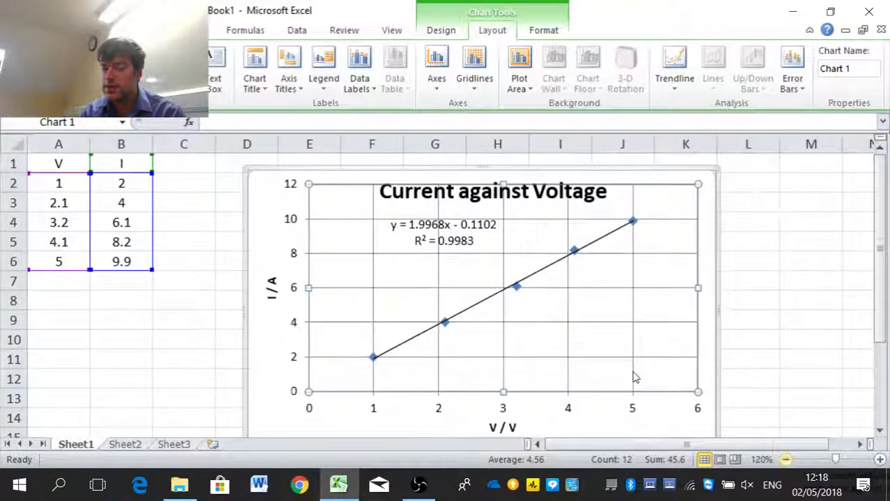
{"action": "scroll", "coordinate": [633, 376], "scroll_direction": "down", "scroll_amount": 1}
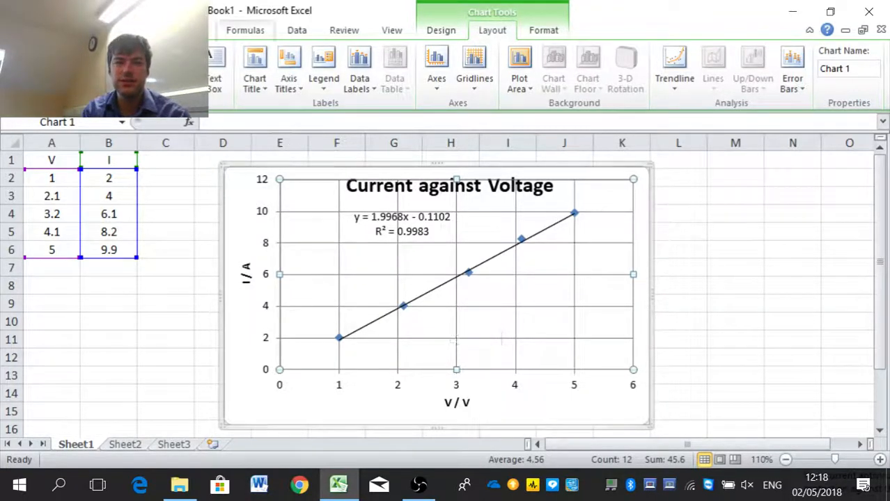
Try the scatter type with smooth lines and no markers on the chart, undo it, and return to the chart layout options
{"action": "left_click", "coordinate": [118, 30]}
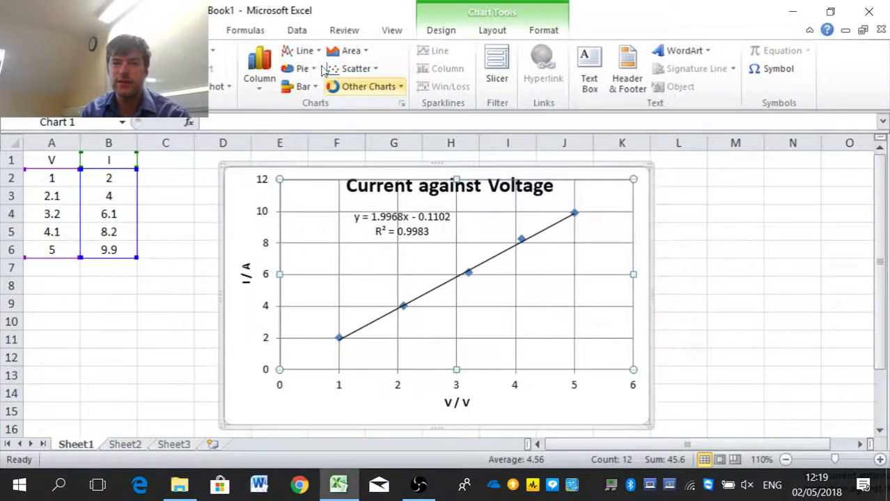
{"action": "left_click", "coordinate": [352, 68]}
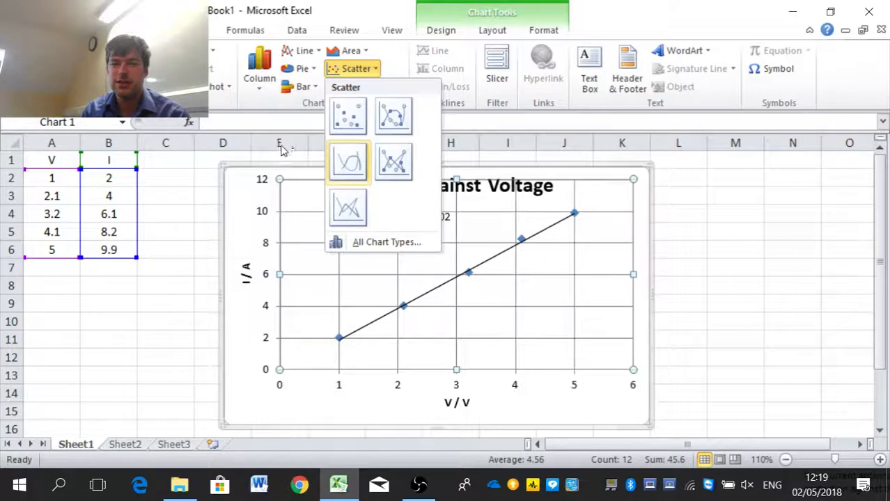
{"action": "left_click", "coordinate": [348, 164]}
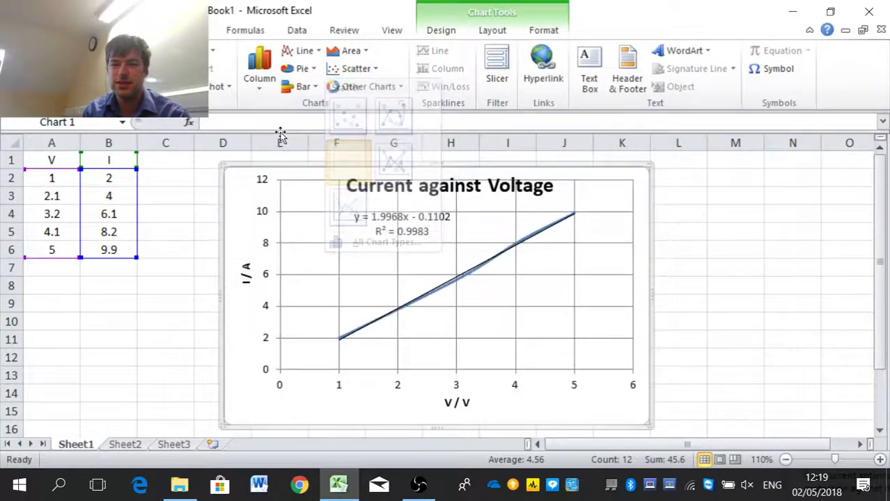
{"action": "key", "text": "ctrl+z"}
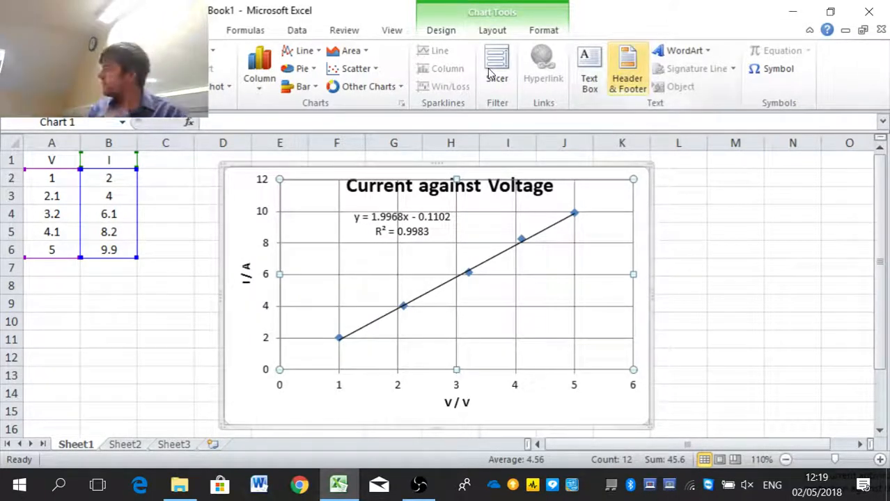
{"action": "left_click", "coordinate": [489, 31]}
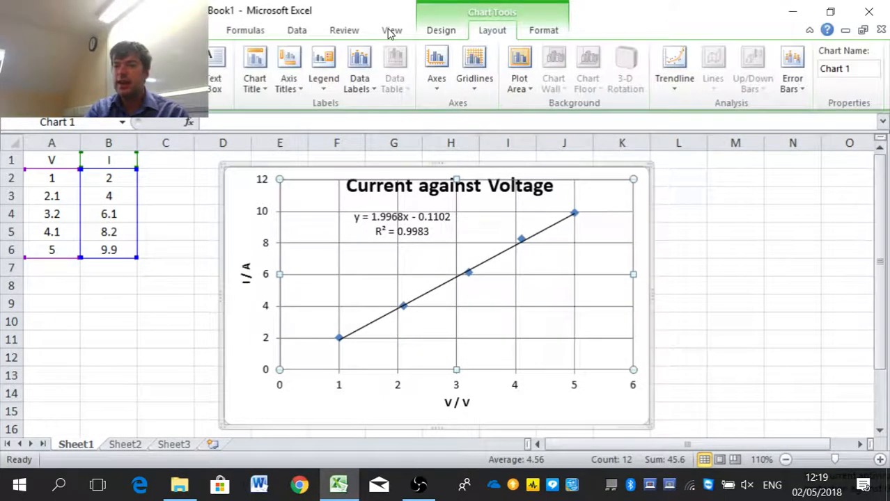
Add another Linear trendline with its equation and R-squared value displayed, and delete the duplicate equation label nearer the line's upper end
{"action": "left_click", "coordinate": [673, 85]}
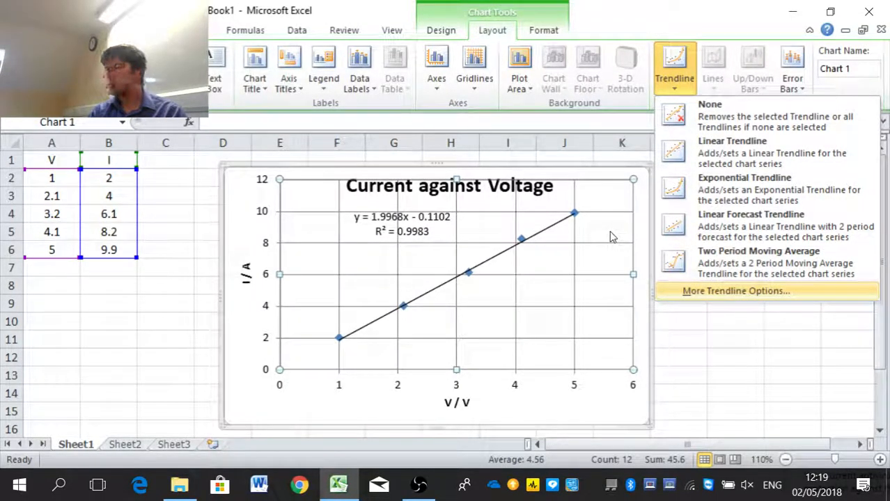
{"action": "key", "text": "Escape"}
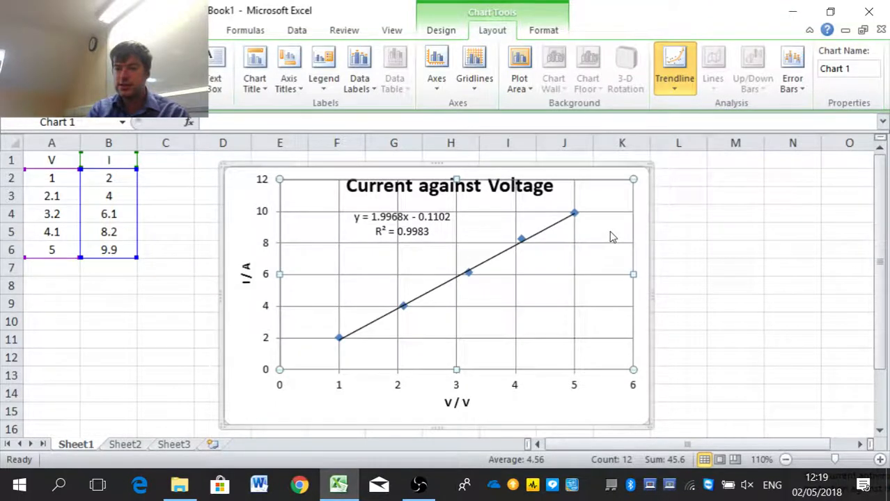
{"action": "left_click", "coordinate": [405, 409]}
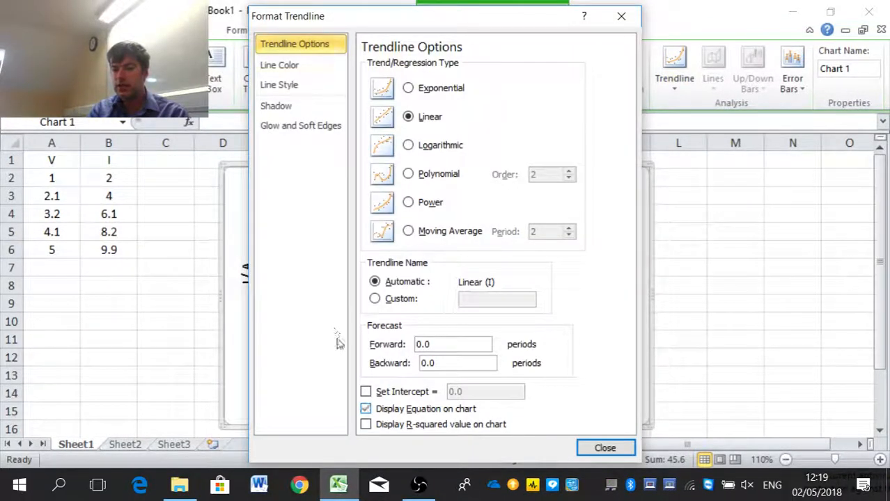
{"action": "key", "text": "alt+r"}
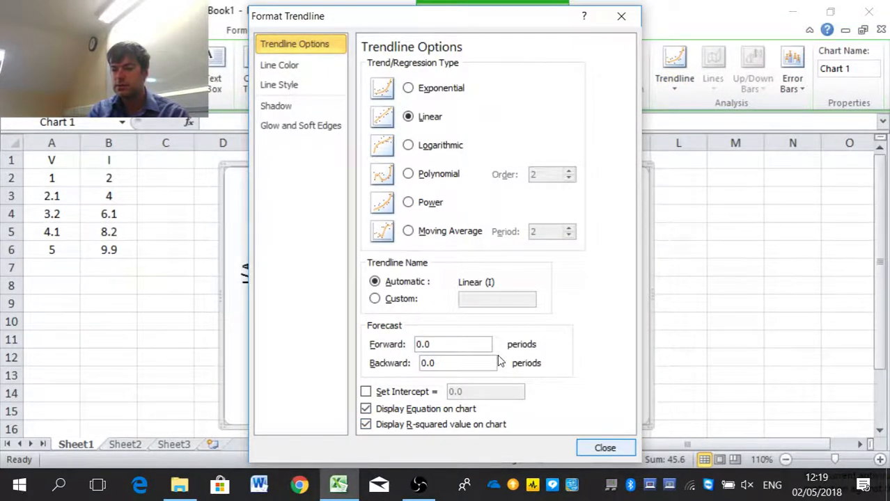
{"action": "key", "text": "Return"}
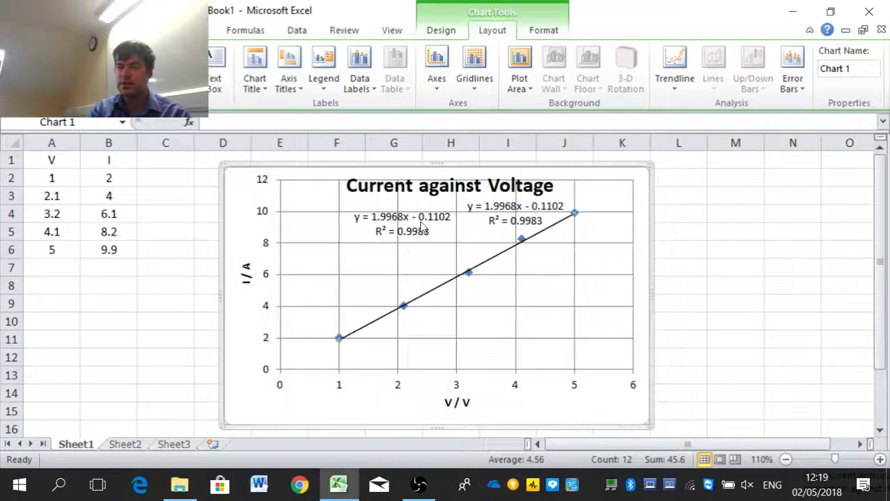
{"action": "left_click", "coordinate": [515, 214]}
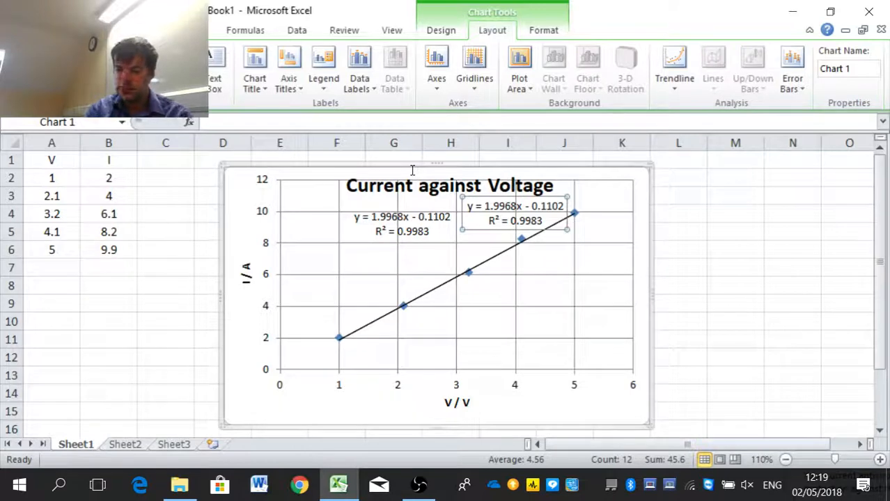
{"action": "key", "text": "Delete"}
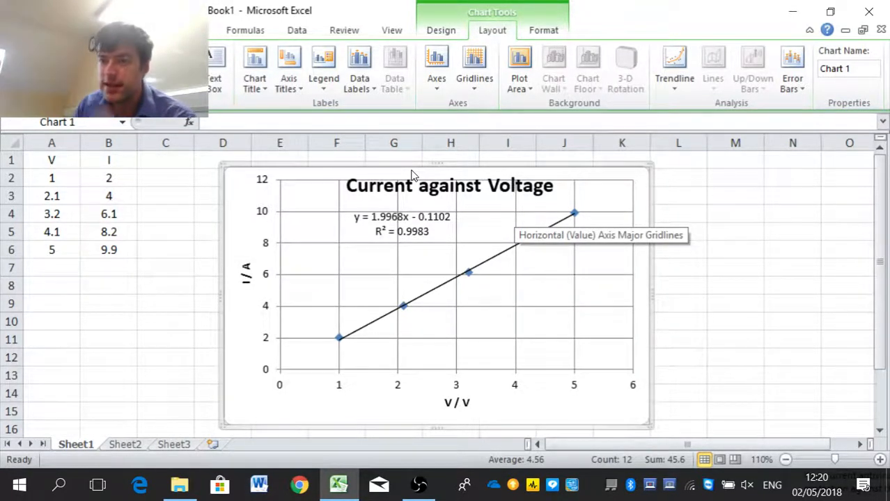
Try Error Bars with Standard Error on the chart twice, undoing them each time
{"action": "left_click", "coordinate": [793, 69]}
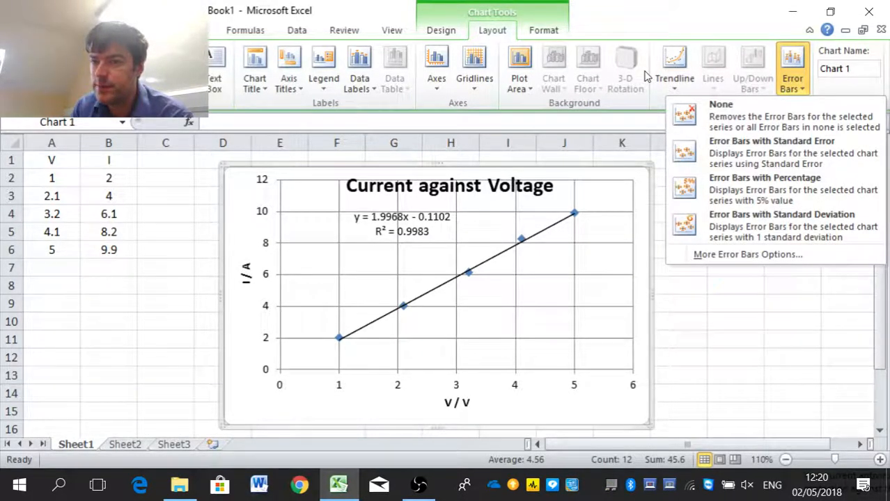
{"action": "key", "text": "Down"}
{"action": "key", "text": "Down"}
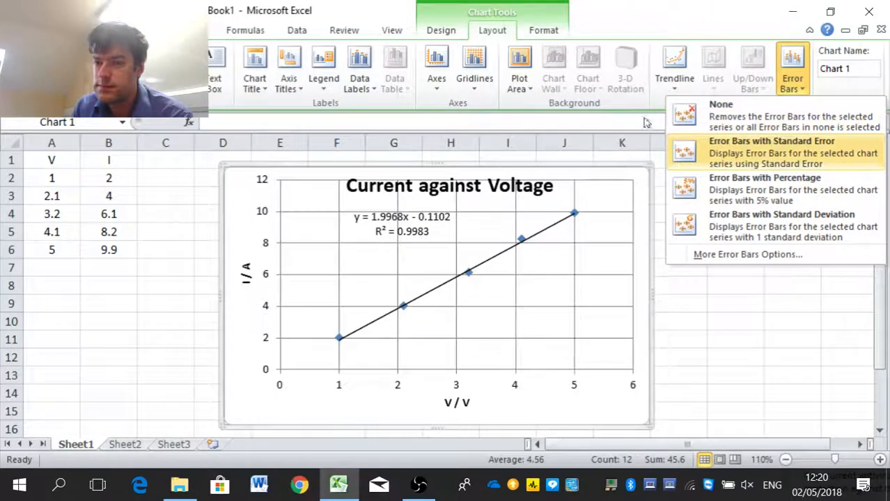
{"action": "key", "text": "Return"}
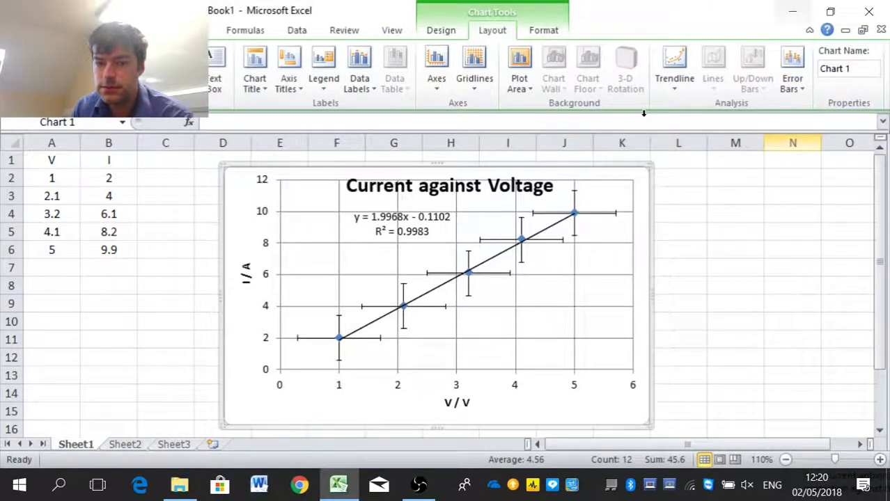
{"action": "key", "text": "ctrl+z"}
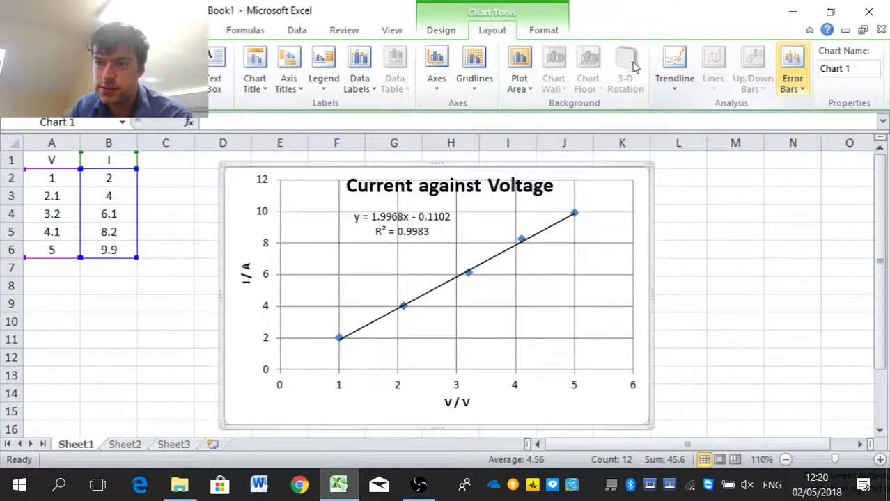
{"action": "left_click", "coordinate": [792, 78]}
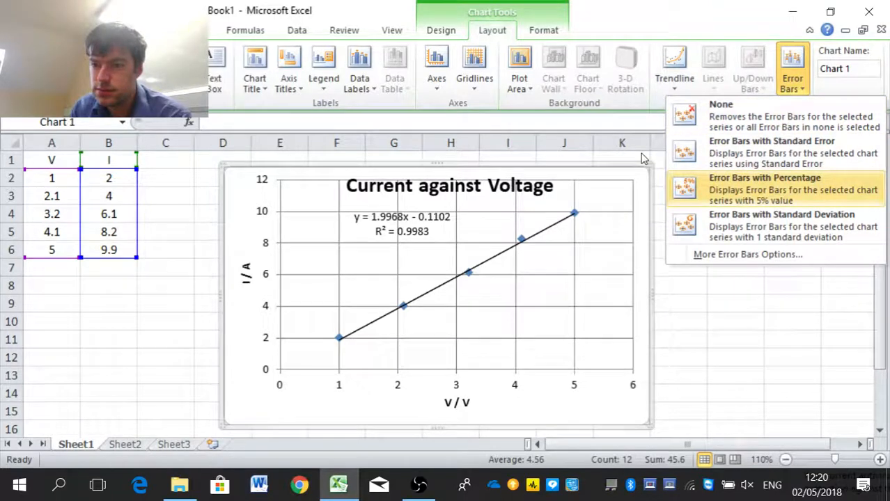
{"action": "key", "text": "Up"}
{"action": "key", "text": "Return"}
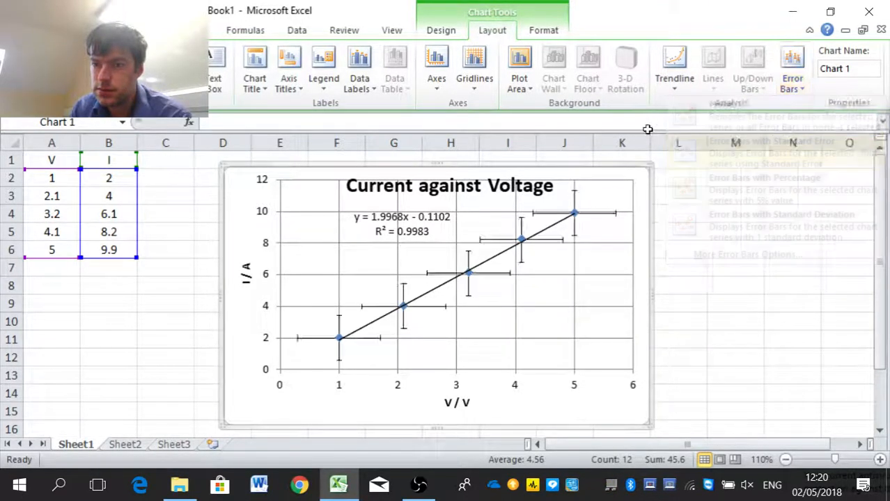
{"action": "key", "text": "ctrl+z"}
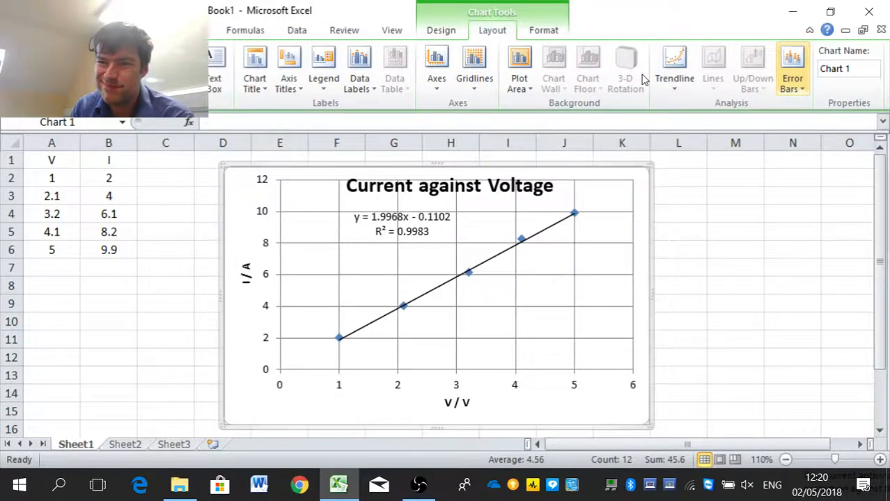
Add capped error bars in both directions with a fixed value of 1.0 through the error bar options
{"action": "left_click", "coordinate": [792, 80]}
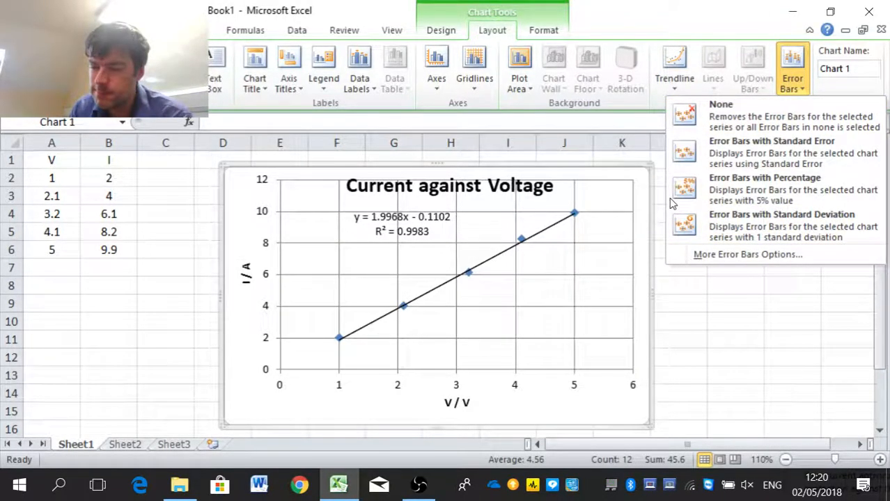
{"action": "left_click", "coordinate": [748, 255]}
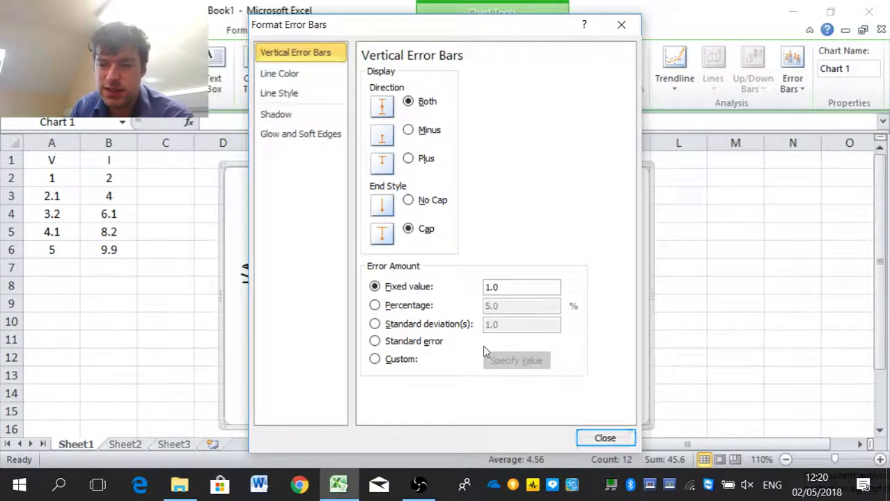
{"action": "left_click", "coordinate": [605, 438]}
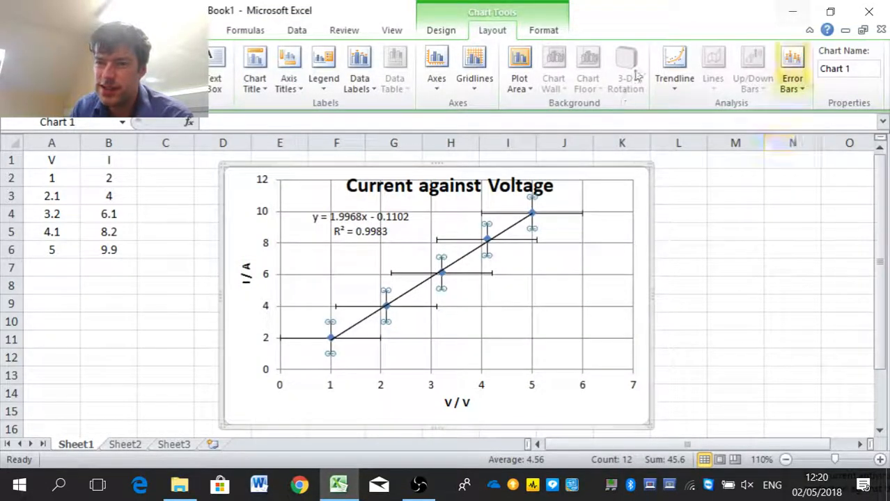
Try Error Bars with Percentage on the vertical error bars, and undo all the error bar changes
{"action": "left_click", "coordinate": [793, 69]}
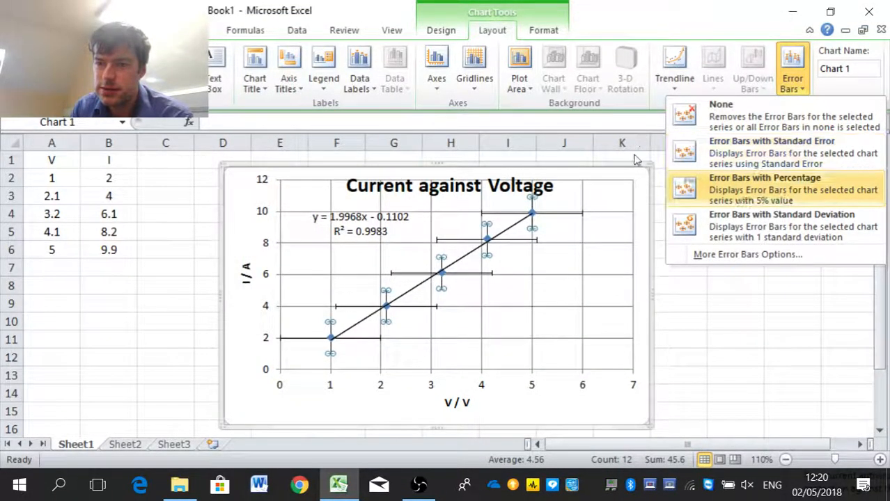
{"action": "left_click", "coordinate": [792, 183]}
{"action": "left_click", "coordinate": [791, 193]}
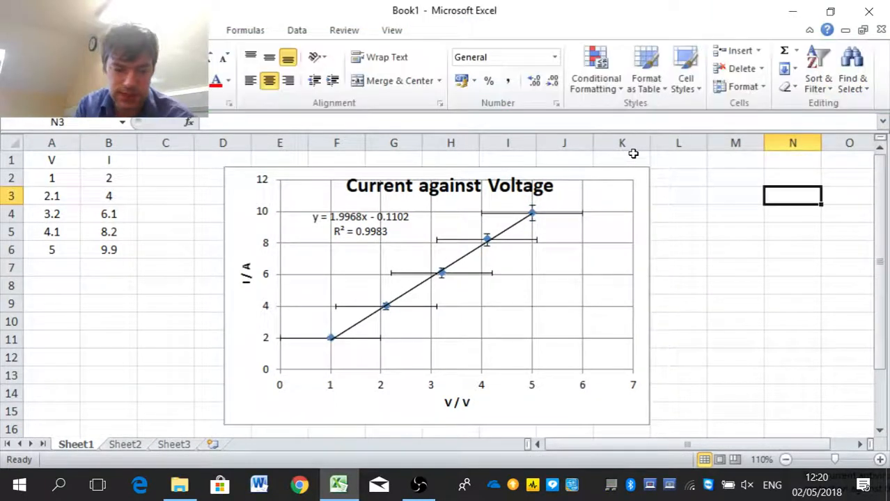
{"action": "key", "text": "ctrl+z"}
{"action": "key", "text": "ctrl+z"}
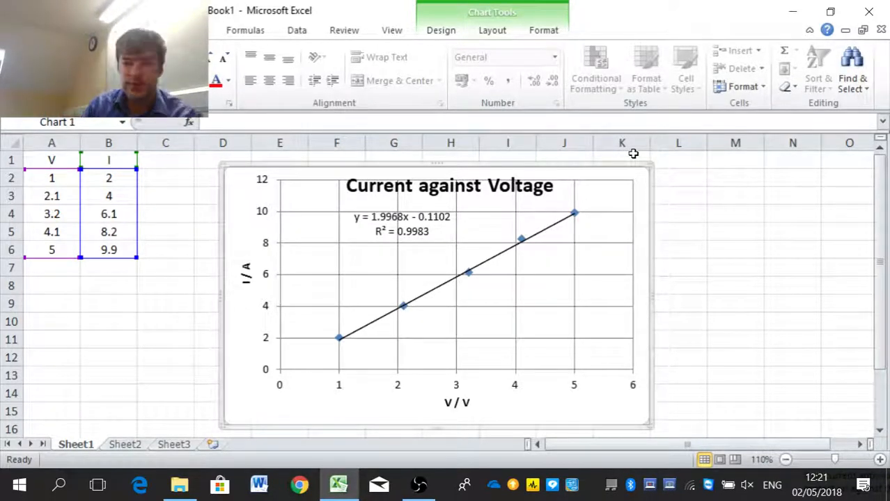
Undo the chart edits one after another, back past the trendline, gridlines and title to the stacked I / A axis title
{"action": "key", "text": "Escape"}
{"action": "key", "text": "ctrl+z"}
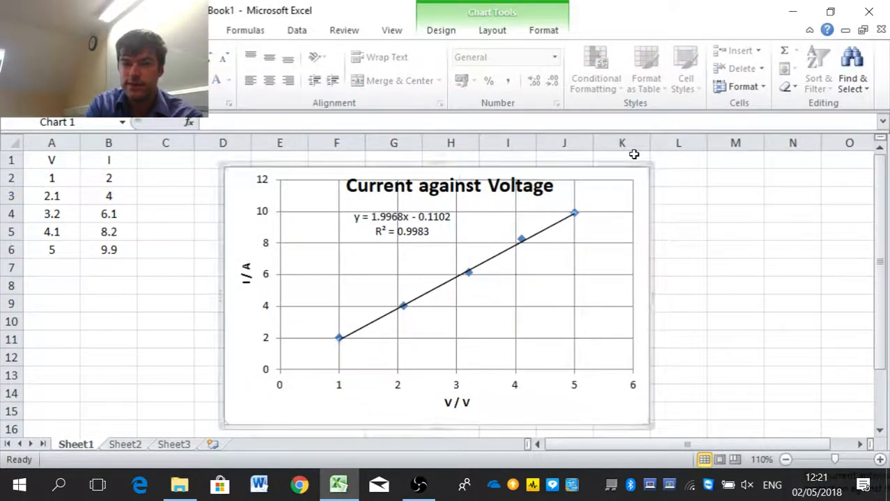
{"action": "scroll", "coordinate": [633, 154], "scroll_direction": "up", "scroll_amount": 2}
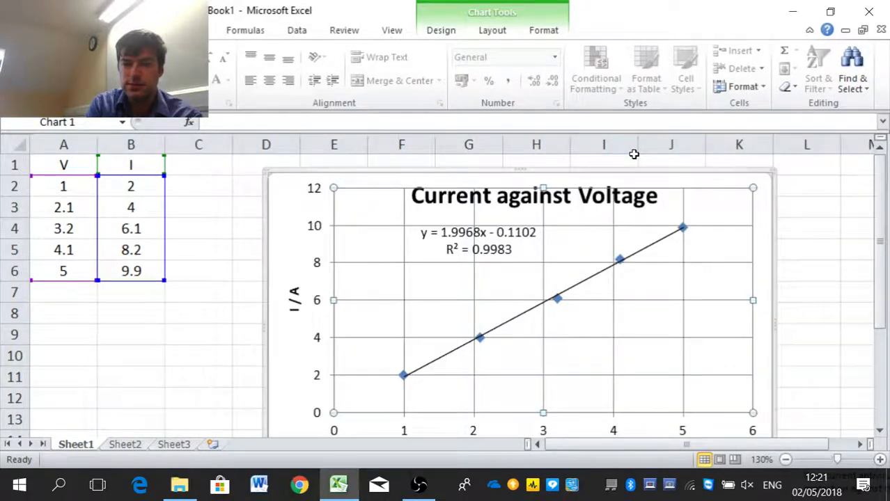
{"action": "scroll", "coordinate": [634, 154], "scroll_direction": "down", "scroll_amount": 4}
{"action": "scroll", "coordinate": [634, 154], "scroll_direction": "down", "scroll_amount": 1}
{"action": "key", "text": "ctrl+z"}
{"action": "key", "text": "ctrl+z"}
{"action": "key", "text": "ctrl+z"}
{"action": "key", "text": "ctrl+z"}
{"action": "key", "text": "ctrl+z"}
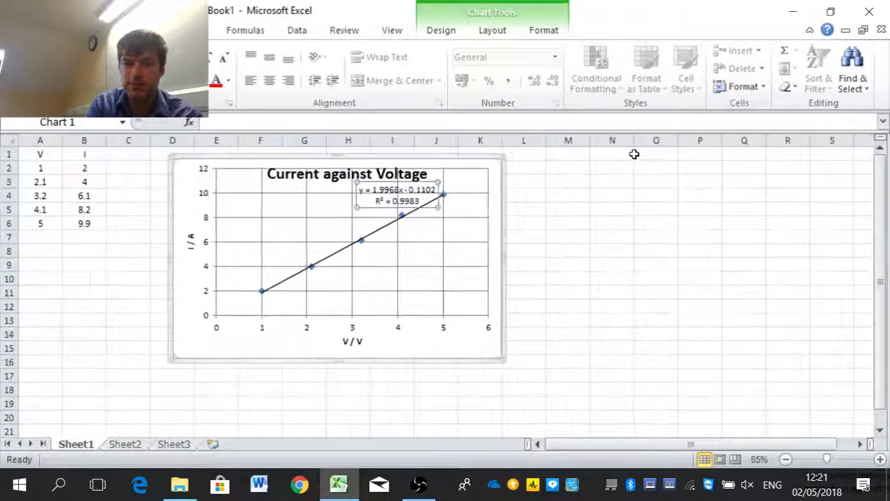
{"action": "key", "text": "ctrl+z"}
{"action": "key", "text": "ctrl+z"}
{"action": "key", "text": "ctrl+z"}
{"action": "key", "text": "ctrl+z"}
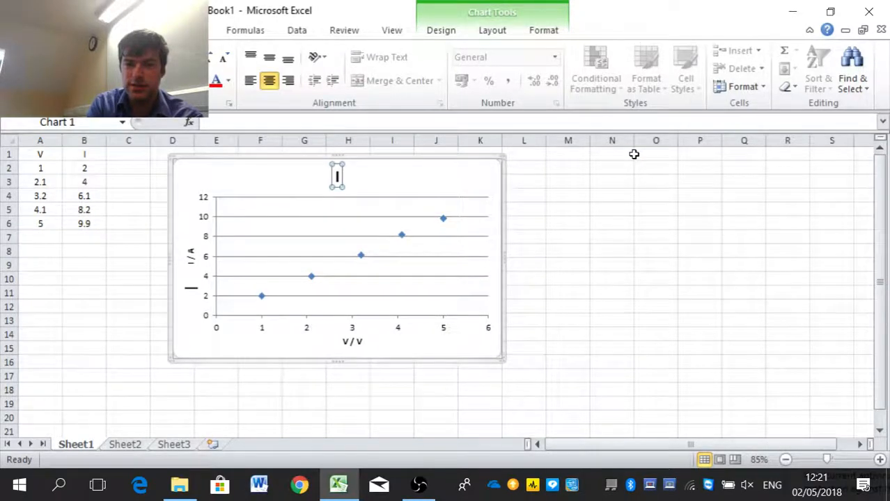
{"action": "scroll", "coordinate": [634, 154], "scroll_direction": "up", "scroll_amount": 2}
{"action": "key", "text": "ctrl+z"}
{"action": "key", "text": "ctrl+z"}
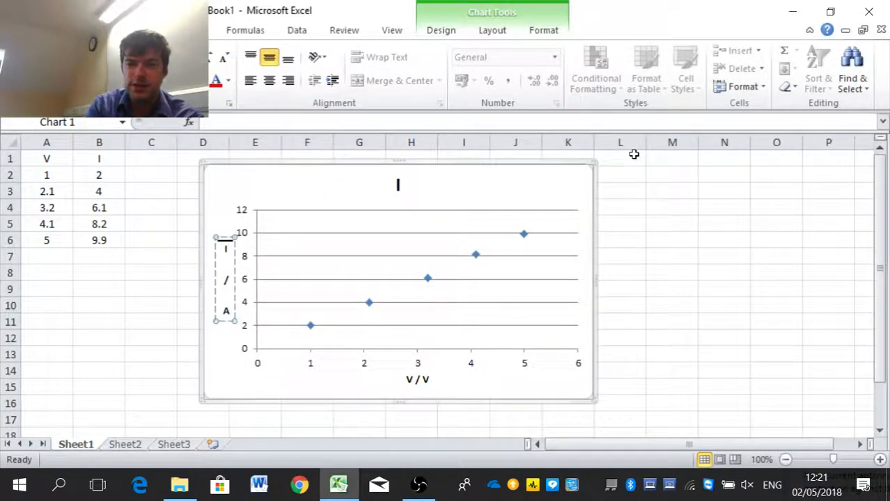
Delete the whole chart from the worksheet
{"action": "key", "text": "Escape"}
{"action": "key", "text": "Escape"}
{"action": "left_click", "coordinate": [416, 160]}
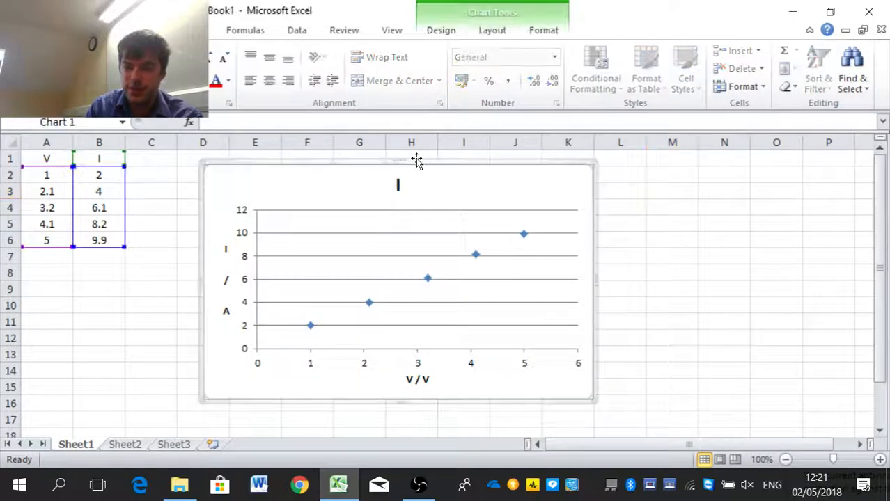
{"action": "key", "text": "Delete"}
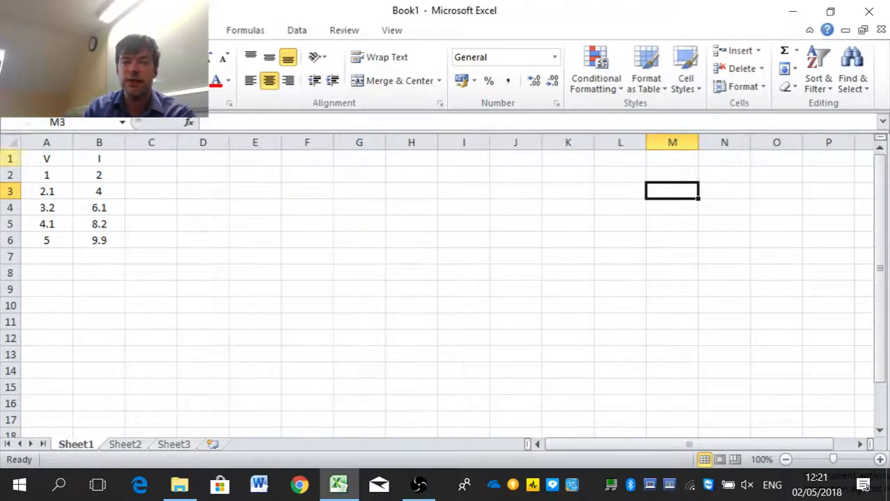
Insert an empty row above the V and I header row
{"action": "left_click", "coordinate": [10, 159]}
{"action": "right_click", "coordinate": [10, 159]}
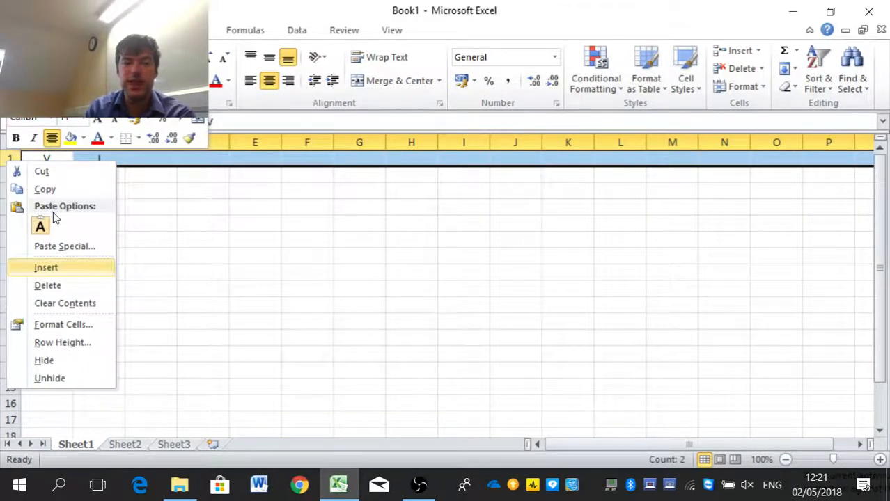
{"action": "left_click", "coordinate": [46, 267]}
Change the headers in A2 and B2 to V / V and I / A
{"action": "left_click", "coordinate": [43, 175]}
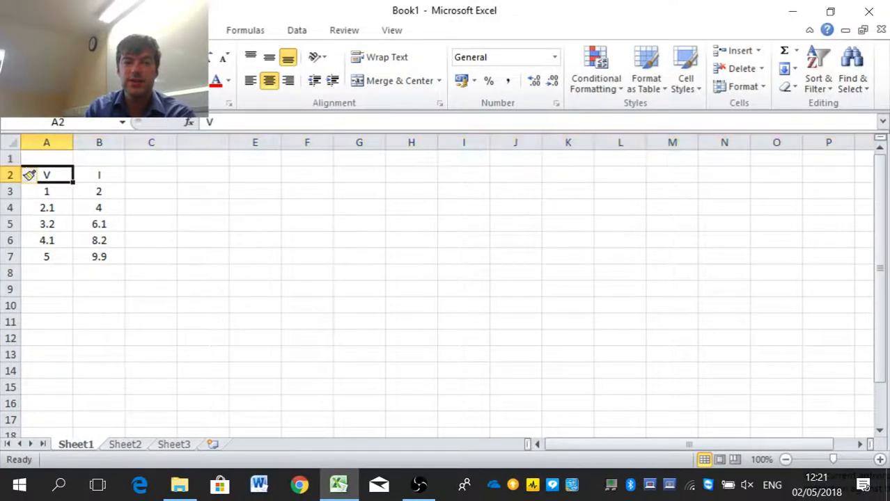
{"action": "left_click", "coordinate": [318, 122]}
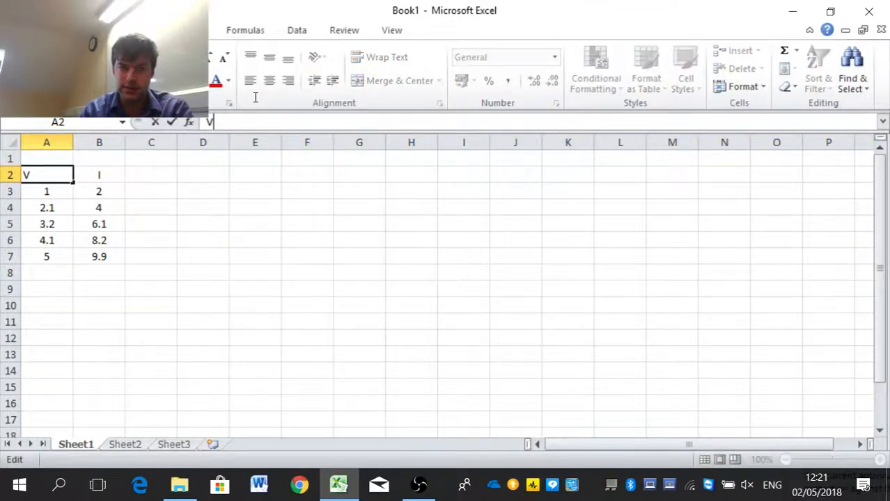
{"action": "type", "text": "/ V"}
{"action": "key", "text": "Return"}
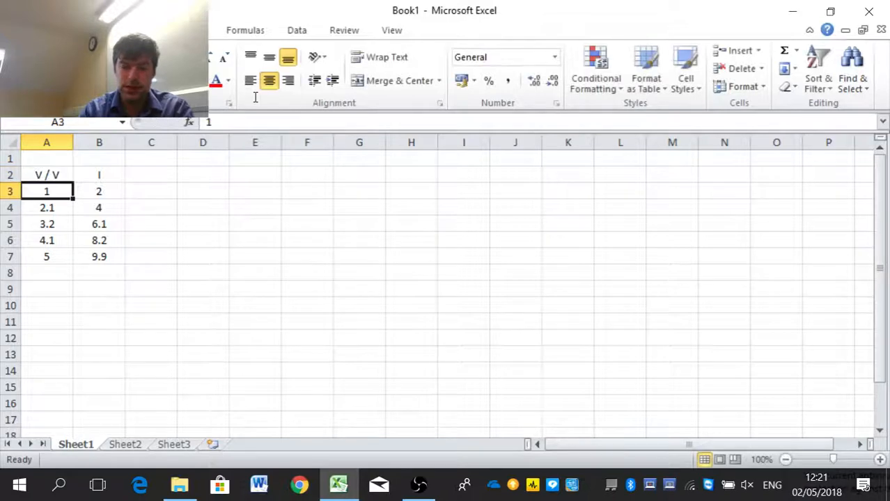
{"action": "key", "text": "Up"}
{"action": "key", "text": "Right"}
{"action": "type", "text": "I / A"}
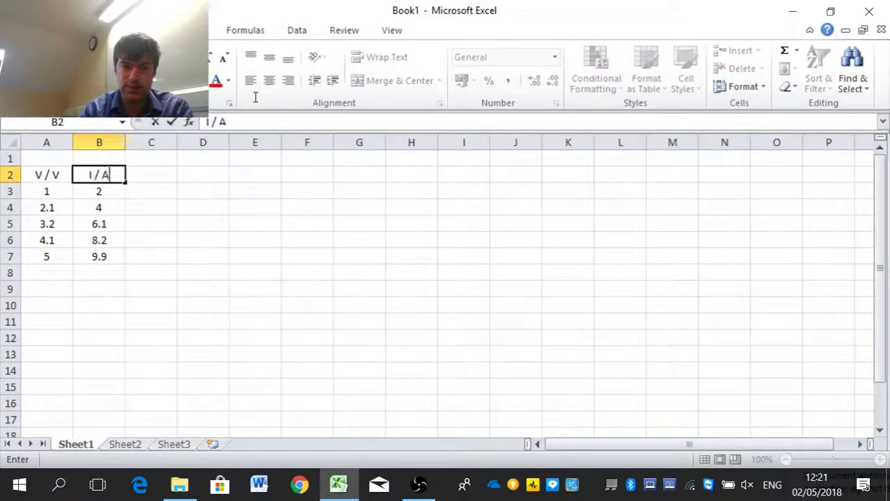
{"action": "key", "text": "Return"}
Enter X in A1 and Y in B1 above the two data columns
{"action": "key", "text": "ctrl+Home"}
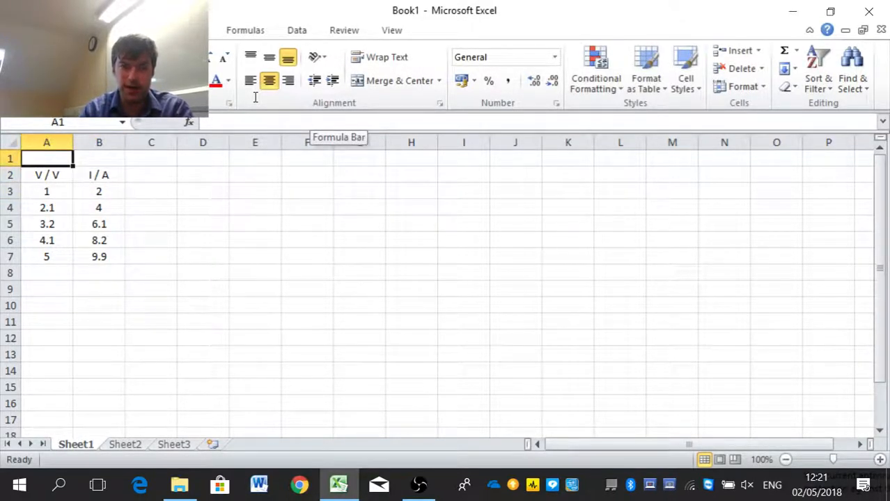
{"action": "type", "text": "X"}
{"action": "key", "text": "Tab"}
{"action": "type", "text": "Y"}
{"action": "key", "text": "Down"}
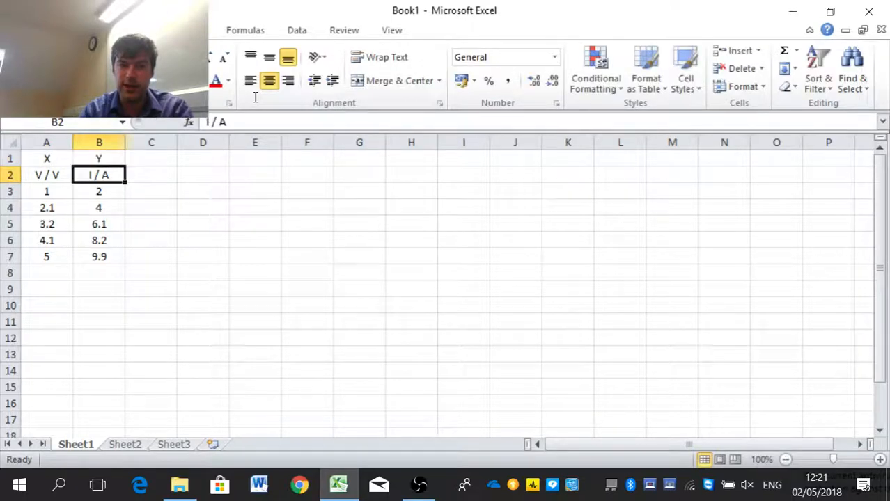
Enter the labels m in D3 and c in D4 beside the data table
{"action": "key", "text": "Right"}
{"action": "key", "text": "Right"}
{"action": "key", "text": "Down"}
{"action": "type", "text": "m"}
{"action": "key", "text": "Return"}
{"action": "type", "text": "c"}
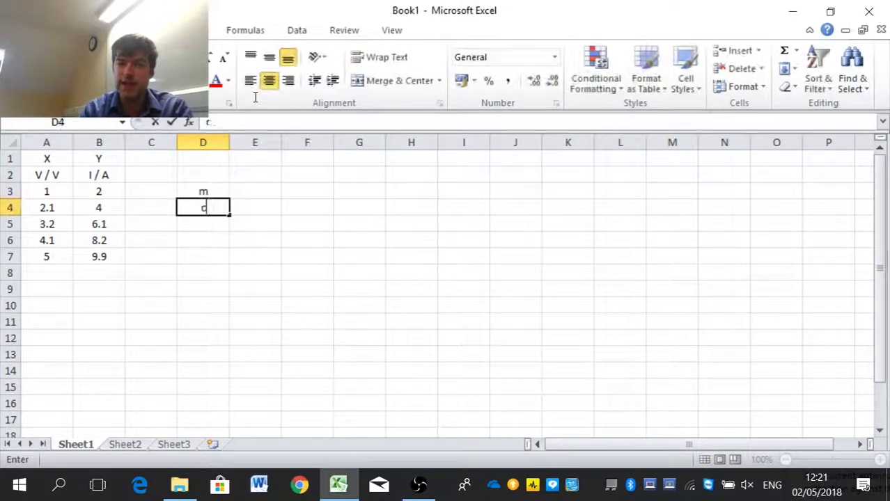
{"action": "key", "text": "Return"}
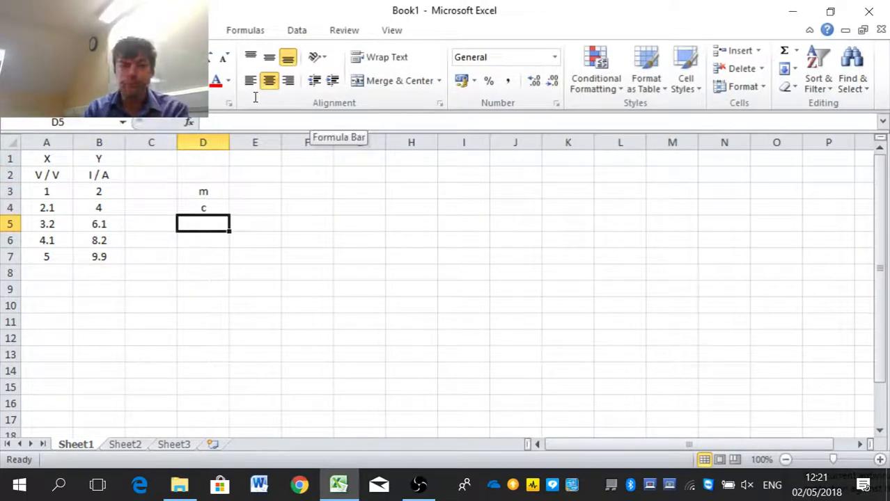
{"action": "key", "text": "Right"}
{"action": "key", "text": "Up"}
{"action": "key", "text": "Up"}
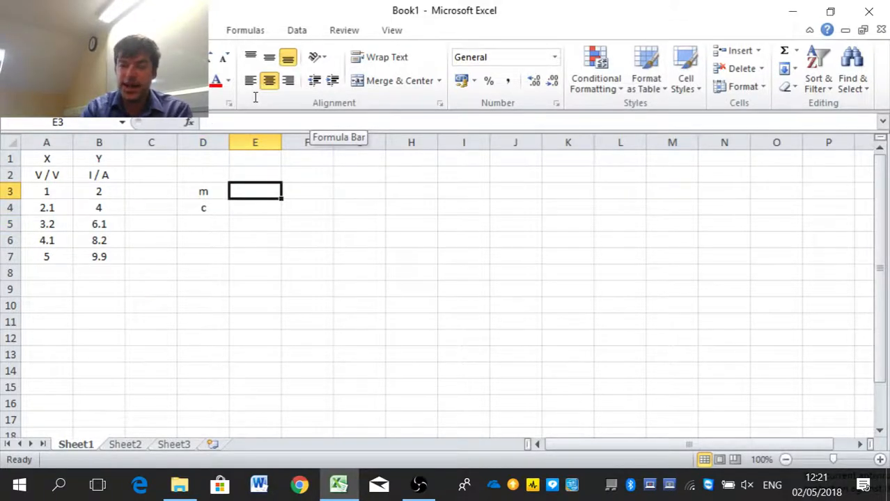
{"action": "type", "text": "="}
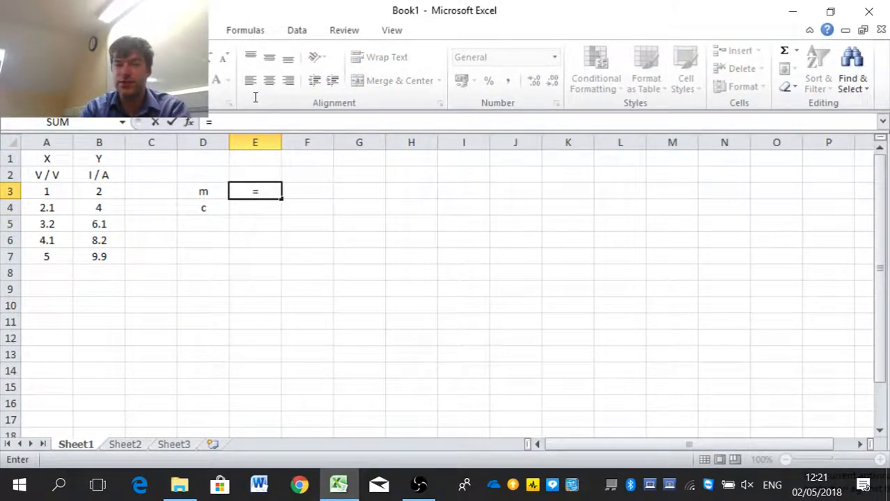
{"action": "type", "text": "SLOP"}
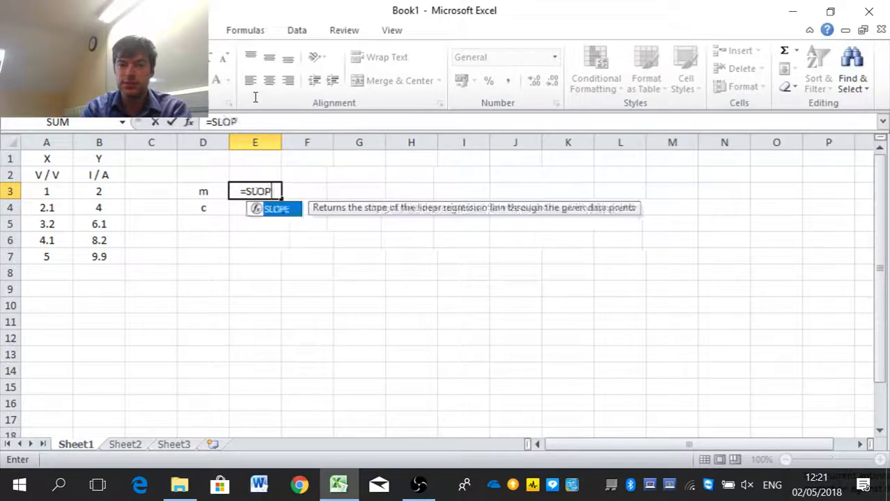
{"action": "type", "text": "E("}
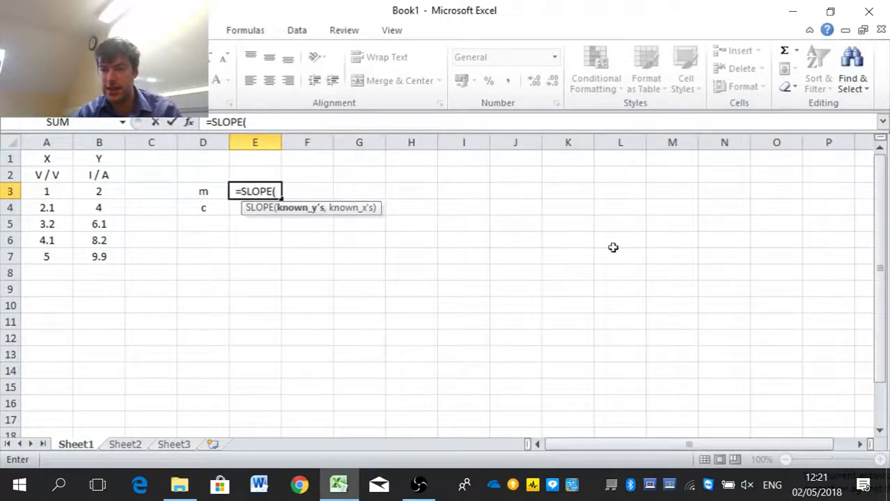
{"action": "left_click", "coordinate": [620, 354]}
{"action": "key", "text": "Escape"}
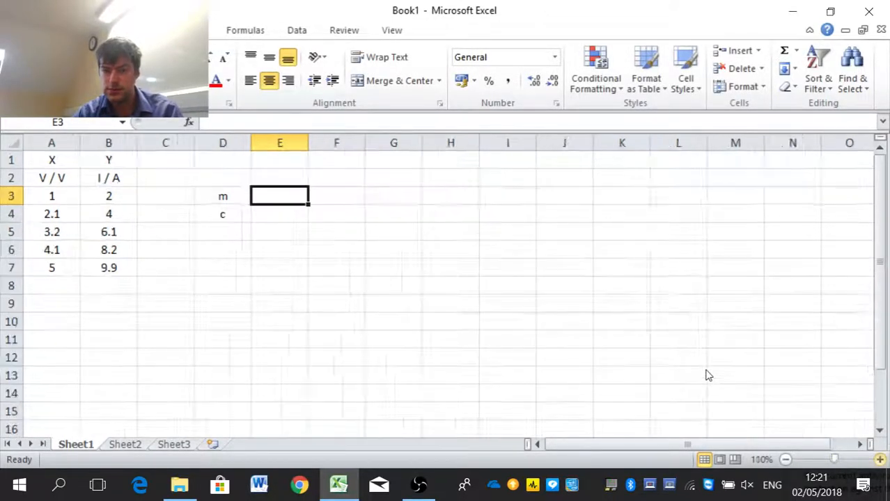
Zoom the worksheet to 130% and increase the height of the formula bar
{"action": "left_click", "coordinate": [880, 460]}
{"action": "left_click", "coordinate": [880, 459]}
{"action": "left_click", "coordinate": [671, 145]}
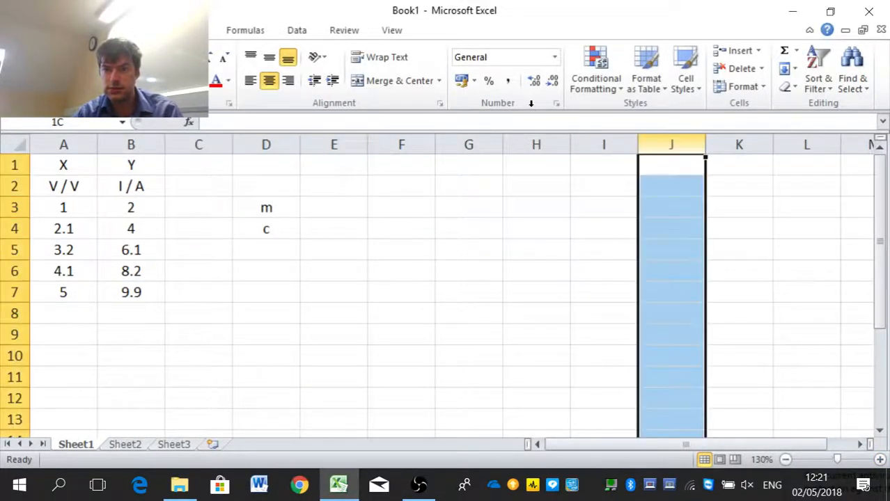
{"action": "key", "text": "F2"}
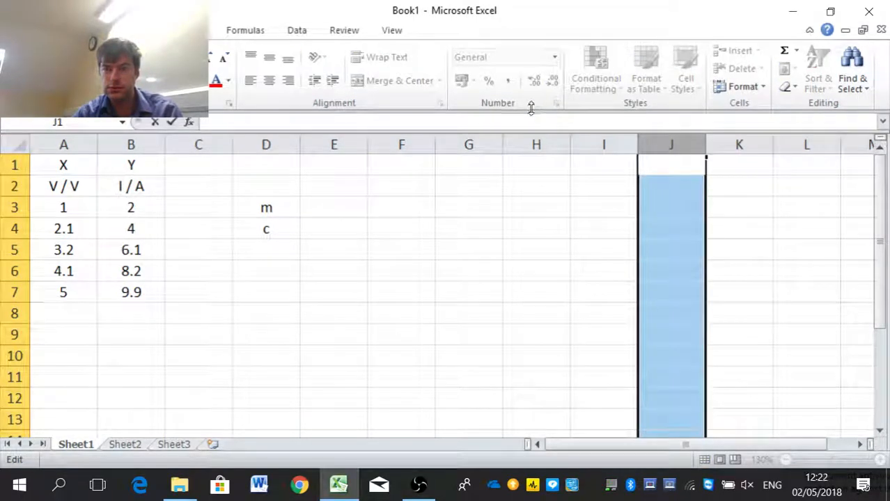
{"action": "left_click_drag", "start_coordinate": [530, 108], "coordinate": [530, 125]}
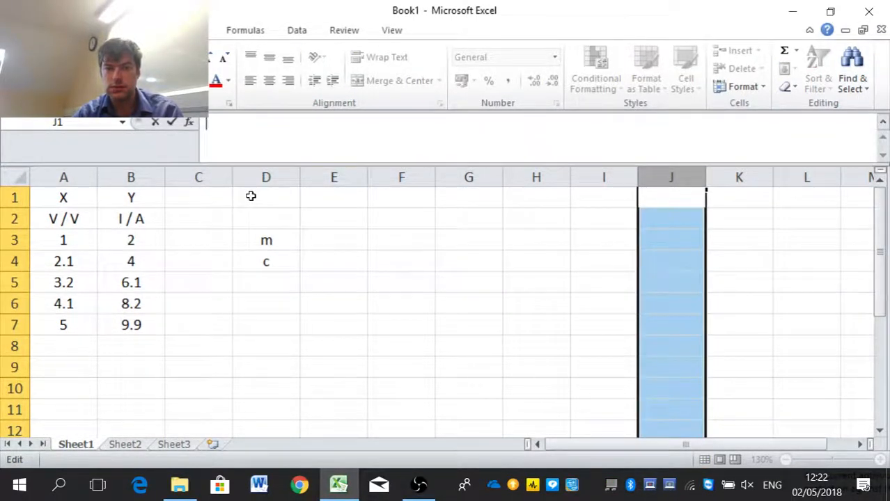
Calculate the gradient in E3 with =SLOPE(B3:B7,A3:A7)
{"action": "left_click", "coordinate": [314, 243]}
{"action": "type", "text": "=SLOPE"}
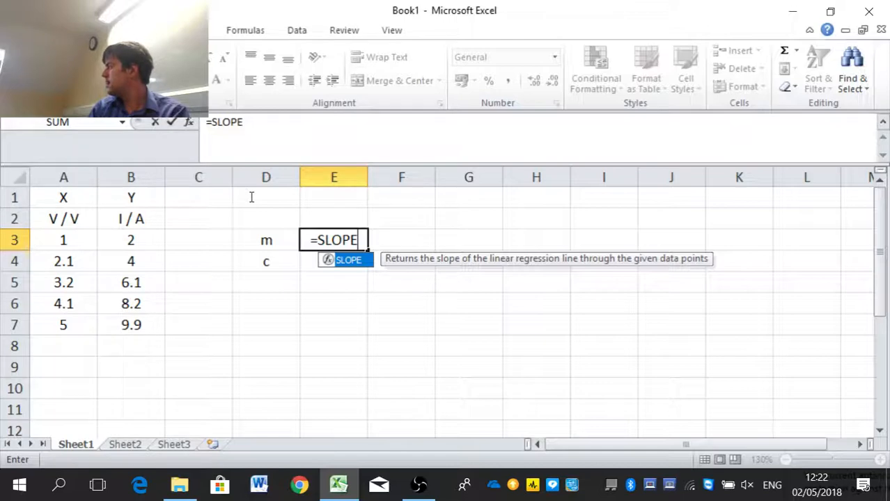
{"action": "type", "text": "("}
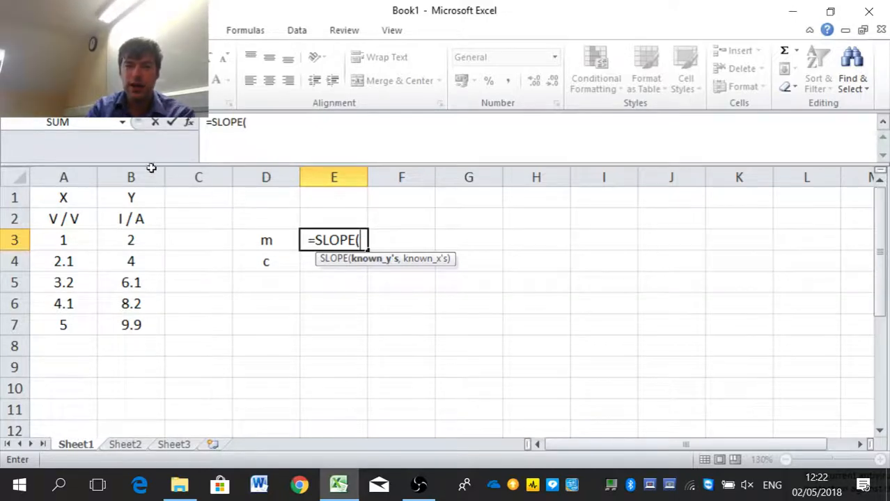
{"action": "left_click_drag", "start_coordinate": [112, 240], "coordinate": [115, 325]}
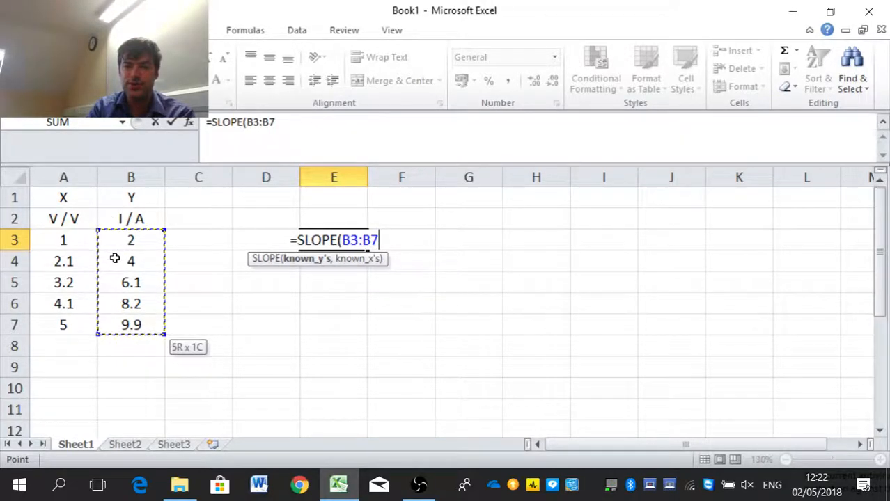
{"action": "type", "text": ","}
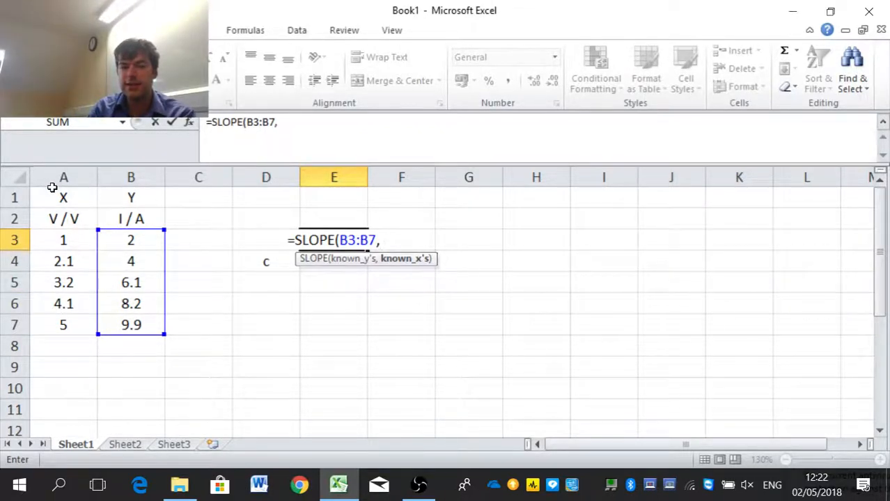
{"action": "left_click_drag", "start_coordinate": [63, 239], "coordinate": [63, 347]}
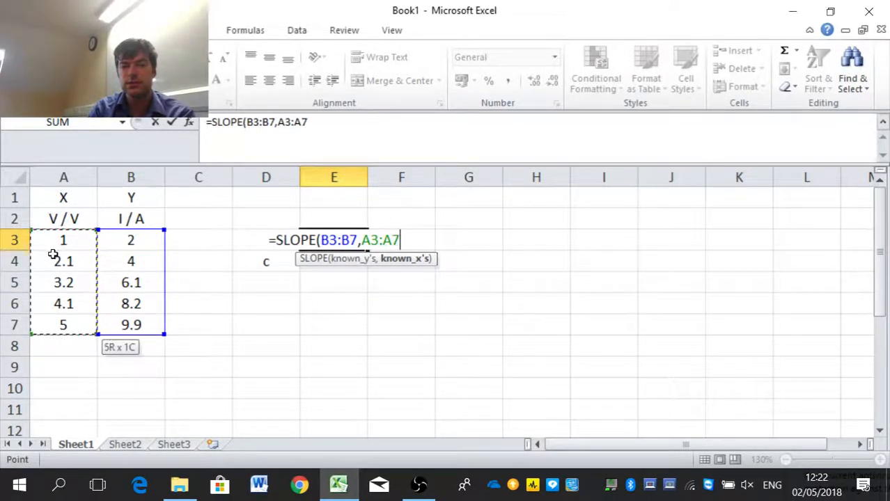
{"action": "type", "text": ")"}
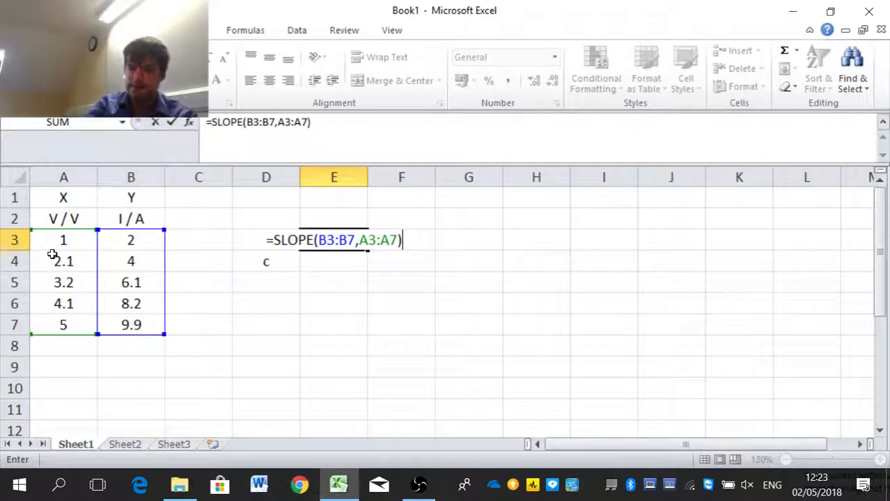
{"action": "key", "text": "Return"}
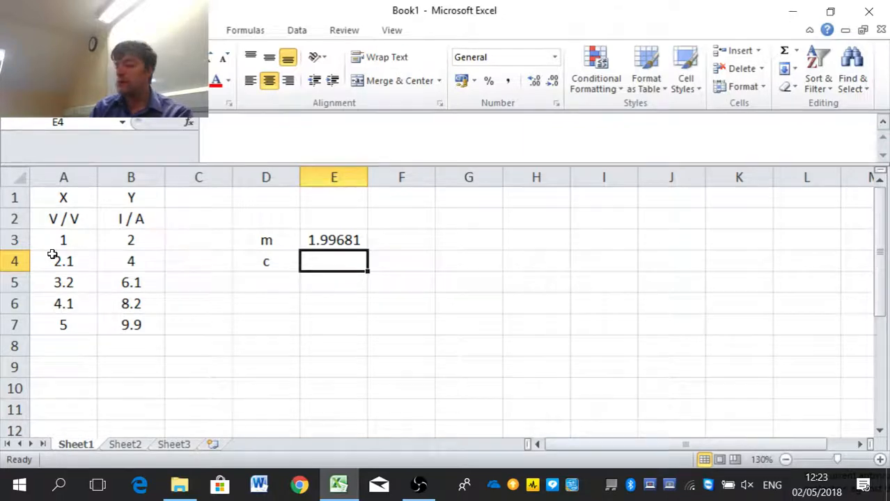
Calculate the y-intercept in E4 with =INTERCEPT(B3:B7,A3:A7)
{"action": "type", "text": "="}
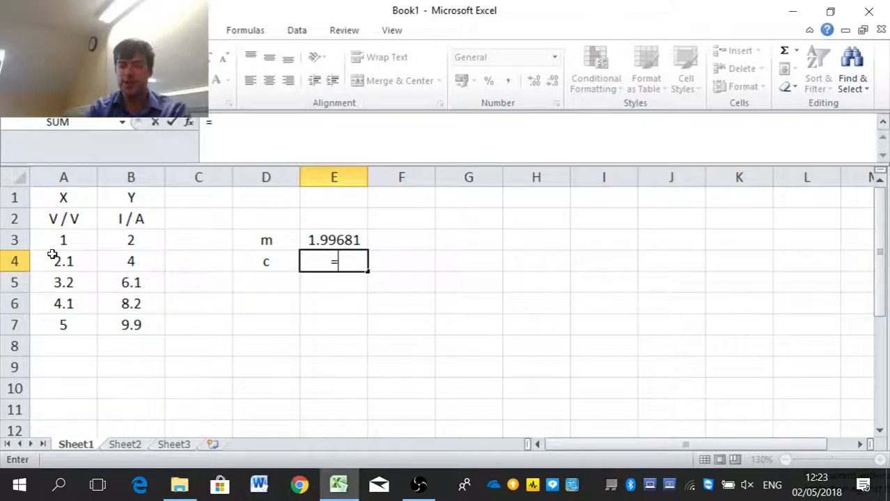
{"action": "type", "text": "INTERCEPT"}
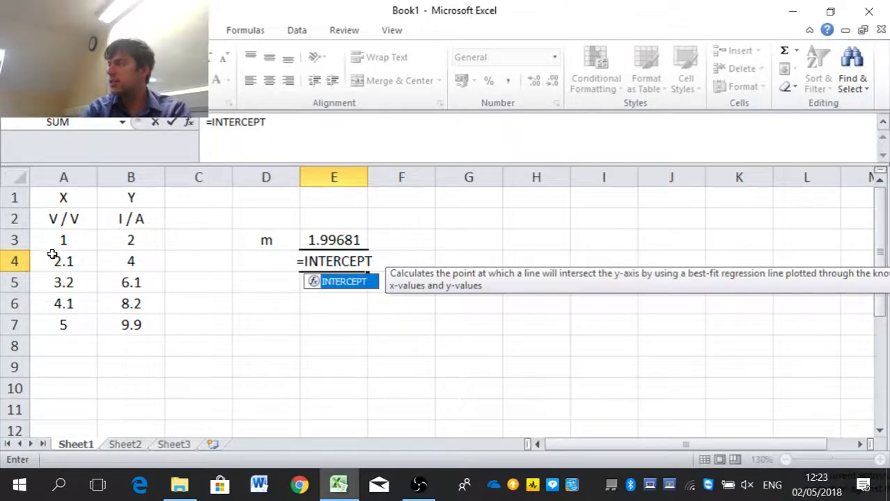
{"action": "type", "text": "("}
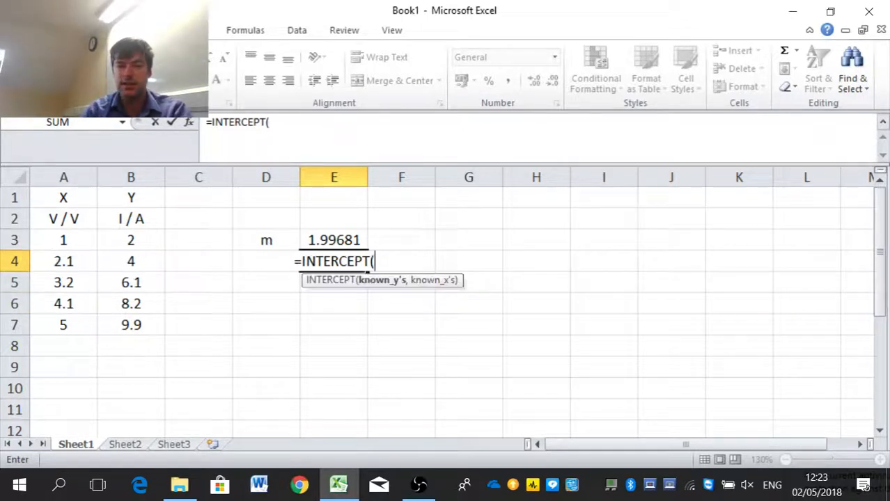
{"action": "left_click_drag", "start_coordinate": [131, 240], "coordinate": [131, 325]}
{"action": "type", "text": ","}
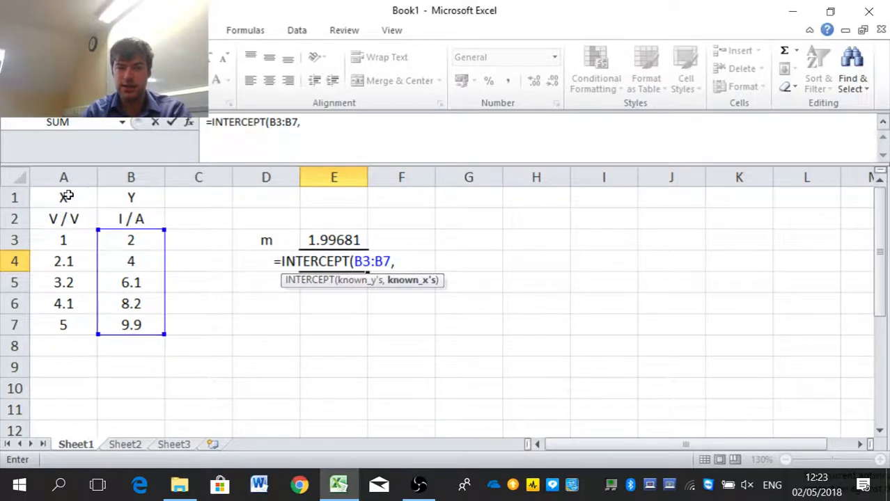
{"action": "left_click_drag", "start_coordinate": [63, 237], "coordinate": [63, 327]}
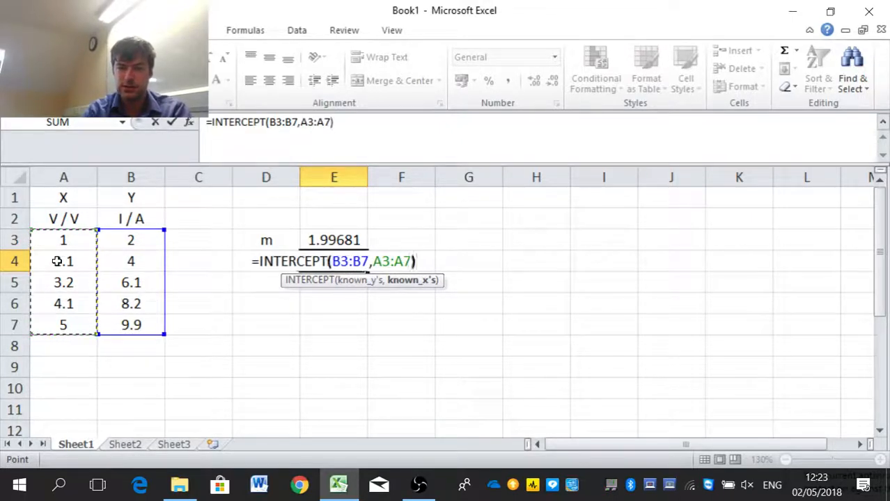
{"action": "type", "text": ")"}
{"action": "key", "text": "Return"}
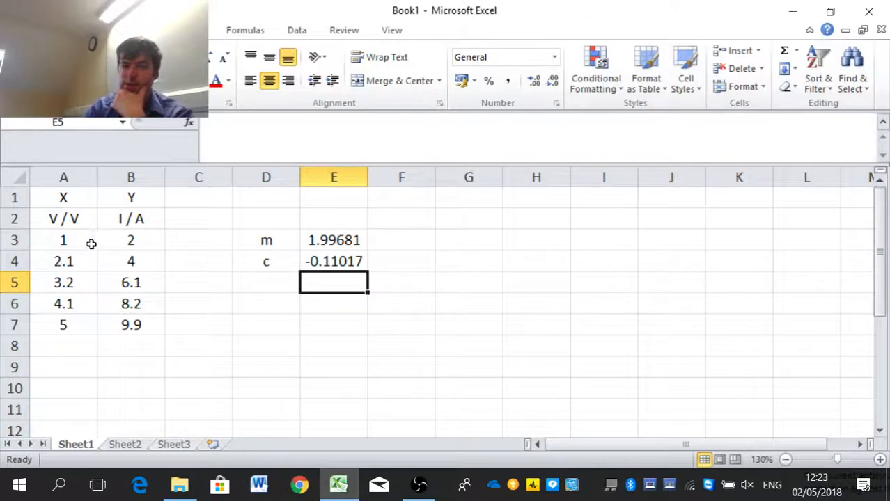
Move the m and c labels with their values from D3:E4 to A9:B10
{"action": "left_click_drag", "start_coordinate": [278, 242], "coordinate": [320, 261]}
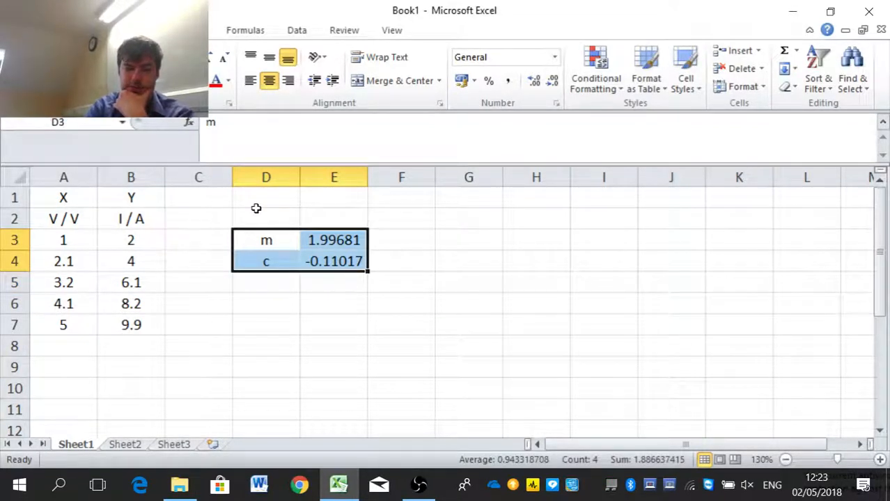
{"action": "key", "text": "ctrl+c"}
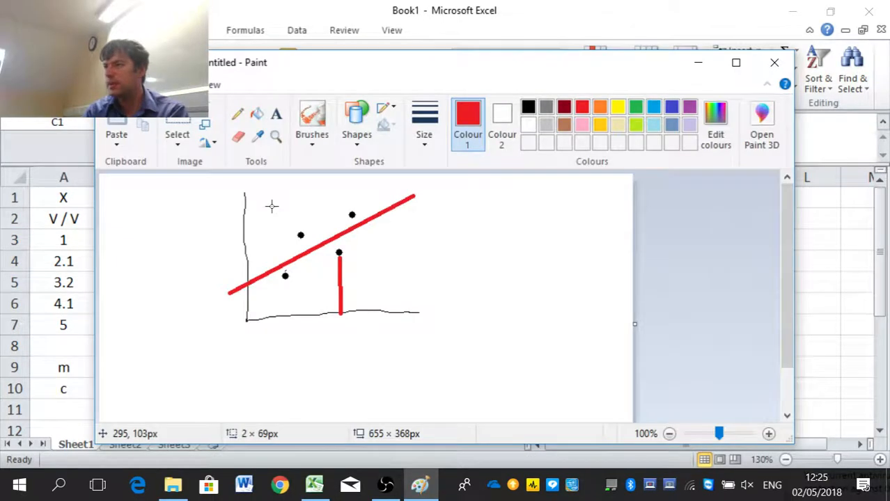
Draw a red vertical line about 23 px long between the data point below the sloping line and that line in the Paint sketch
{"action": "mouse_move", "coordinate": [271, 206]}
{"action": "left_mouse_down"}
{"action": "mouse_move", "coordinate": [271, 187]}
{"action": "mouse_move", "coordinate": [272, 252]}
{"action": "mouse_move", "coordinate": [271, 188]}
{"action": "mouse_move", "coordinate": [268, 209]}
{"action": "left_mouse_up"}
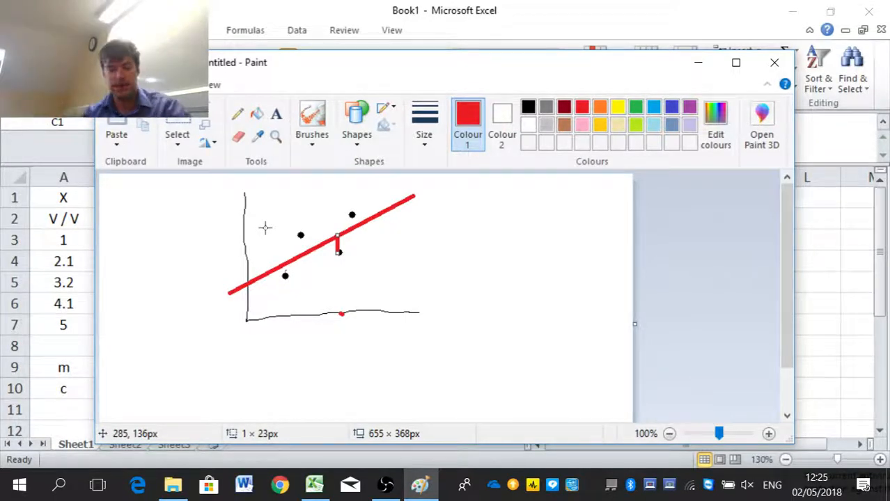
Switch back to Excel, enter the header Y RESIDUAL in C1 and widen column C to fit it
{"action": "key", "text": "alt+Tab"}
{"action": "type", "text": "Y"}
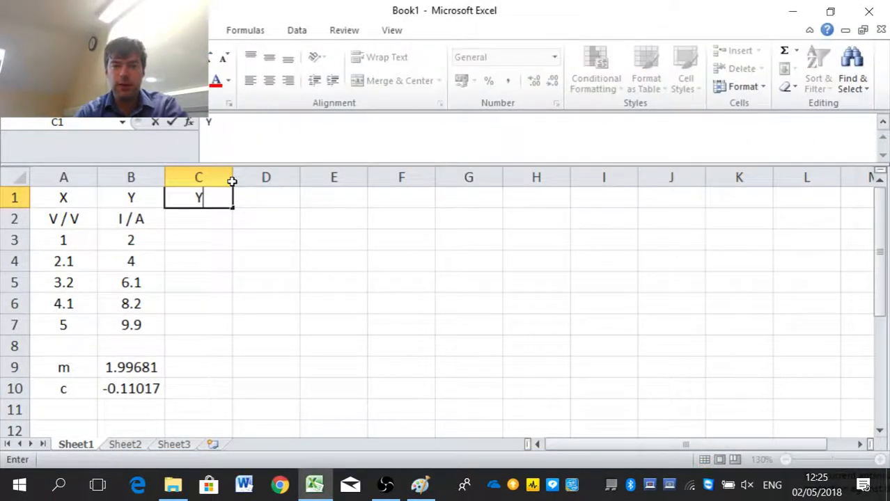
{"action": "type", "text": " RESIDUAL"}
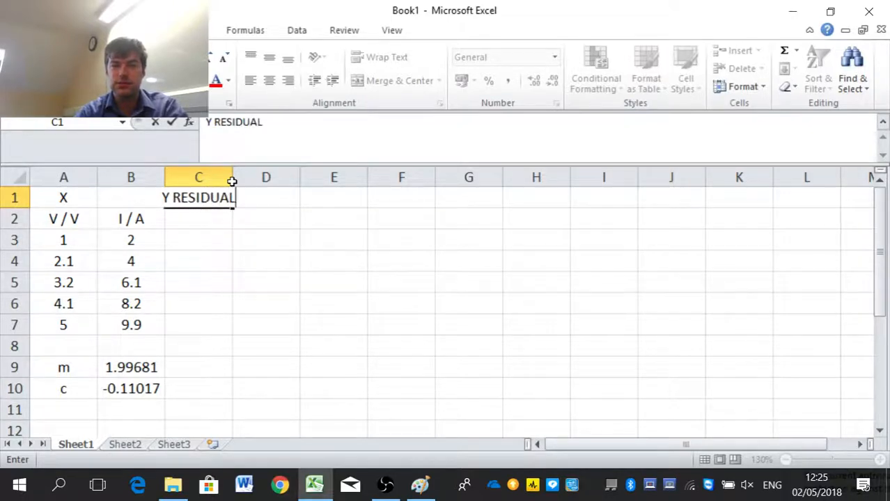
{"action": "key", "text": "Return"}
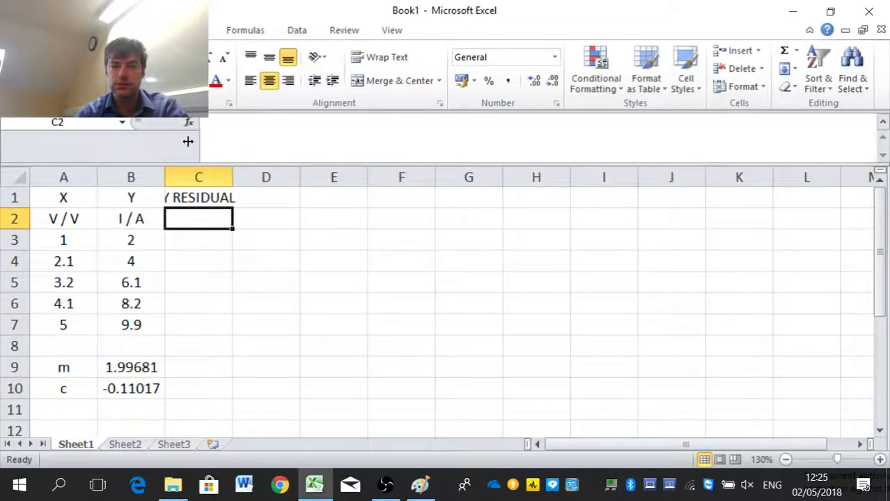
{"action": "left_click_drag", "start_coordinate": [187, 140], "coordinate": [208, 141]}
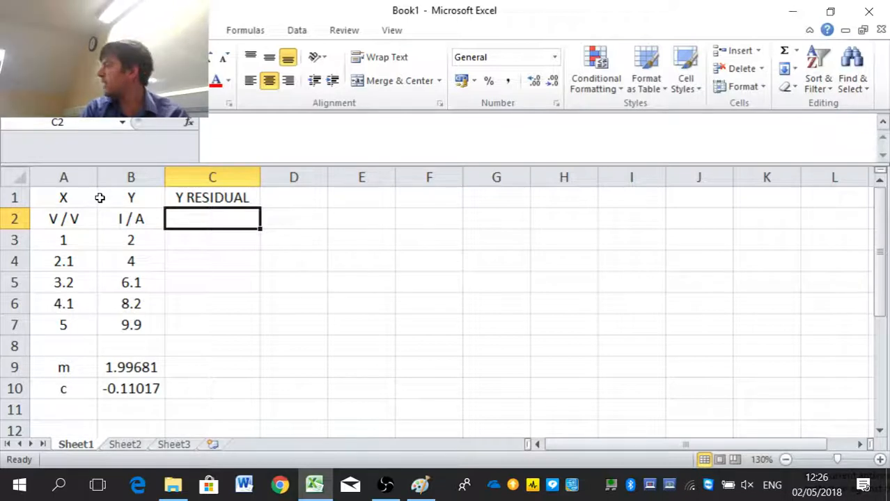
Calculate the best-fit line's y value for the first data point in C3 with =$B$9*A3+$B$10
{"action": "key", "text": "Down"}
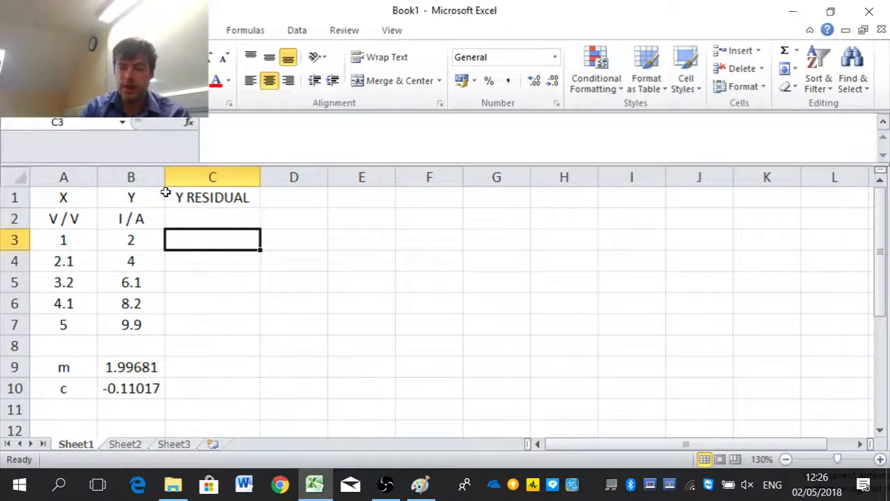
{"action": "type", "text": "="}
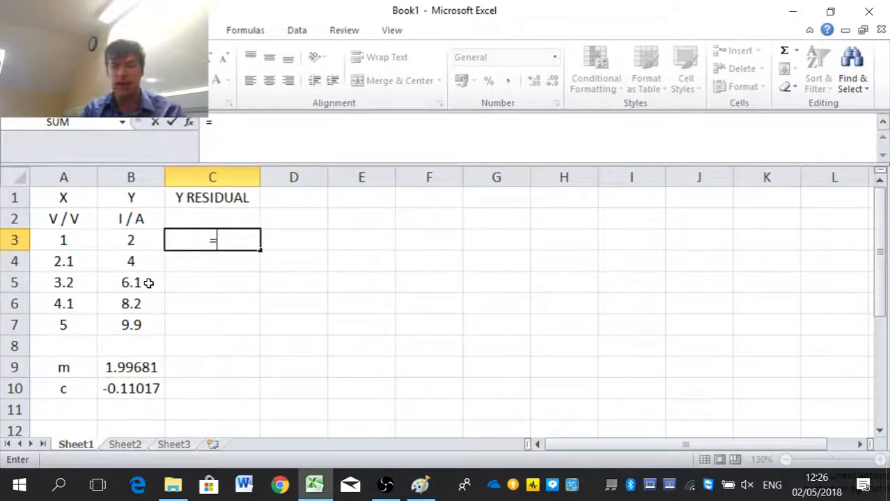
{"action": "type", "text": "$"}
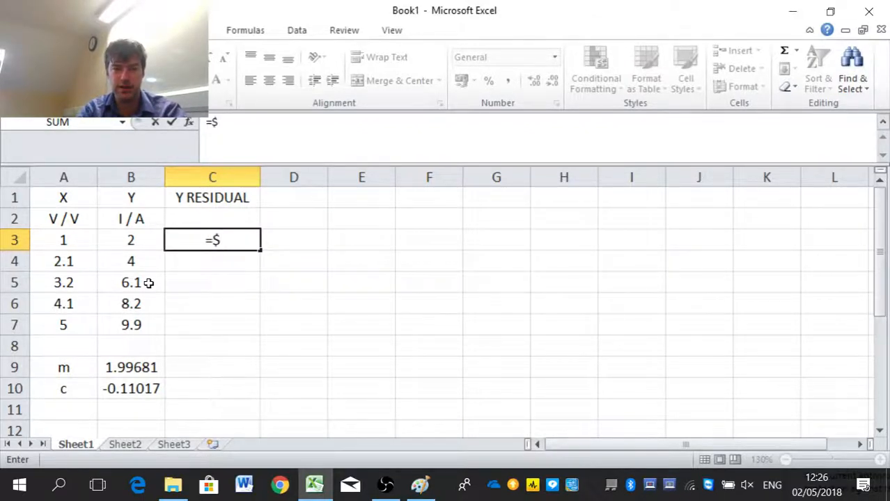
{"action": "type", "text": "B"}
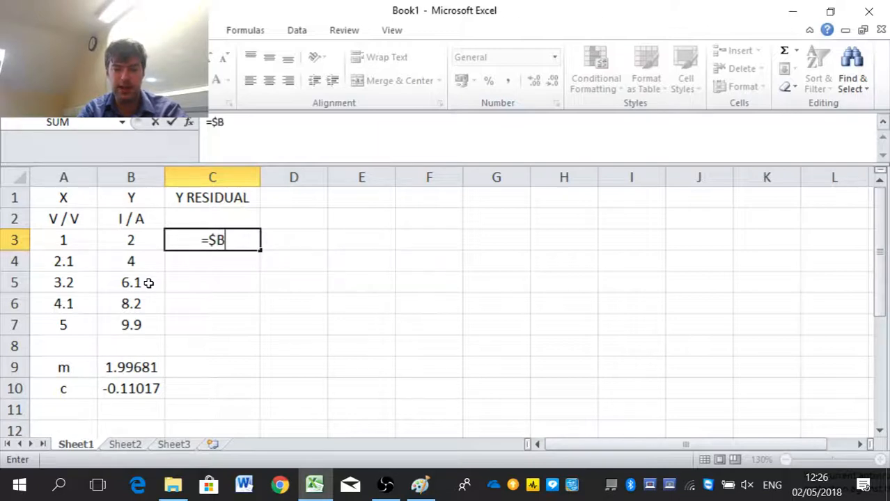
{"action": "type", "text": "$"}
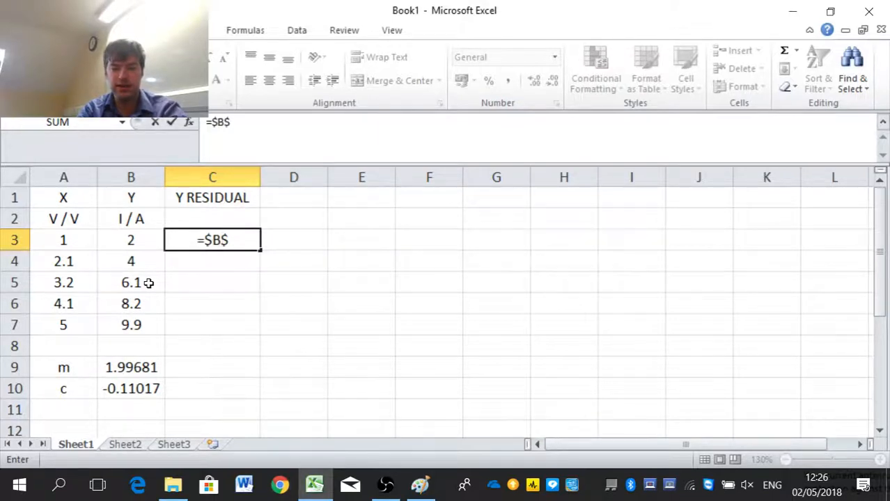
{"action": "type", "text": "9"}
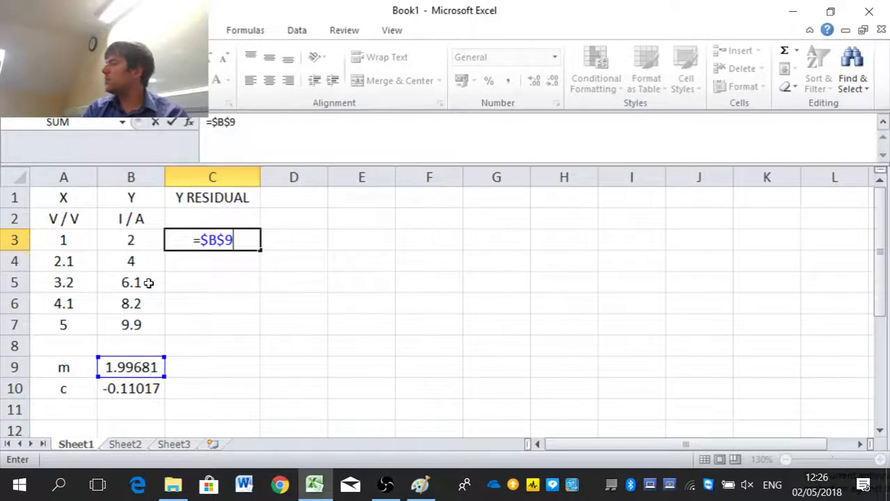
{"action": "type", "text": "*"}
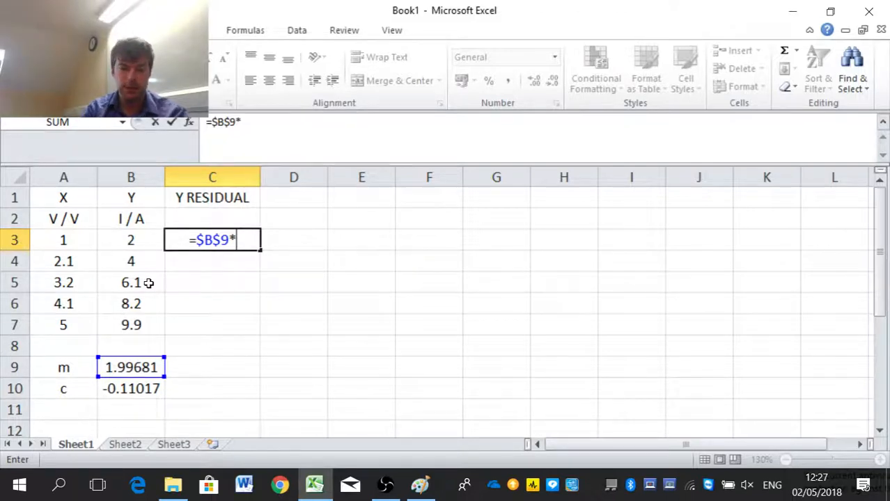
{"action": "type", "text": "A"}
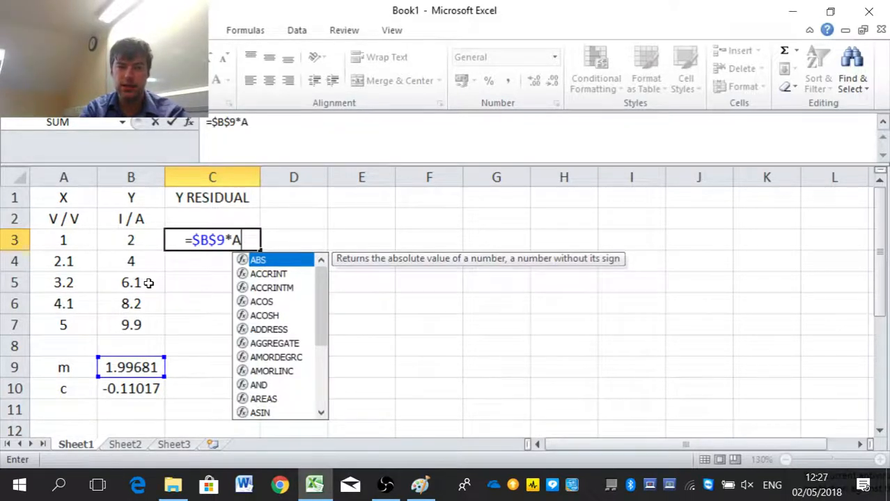
{"action": "type", "text": "3"}
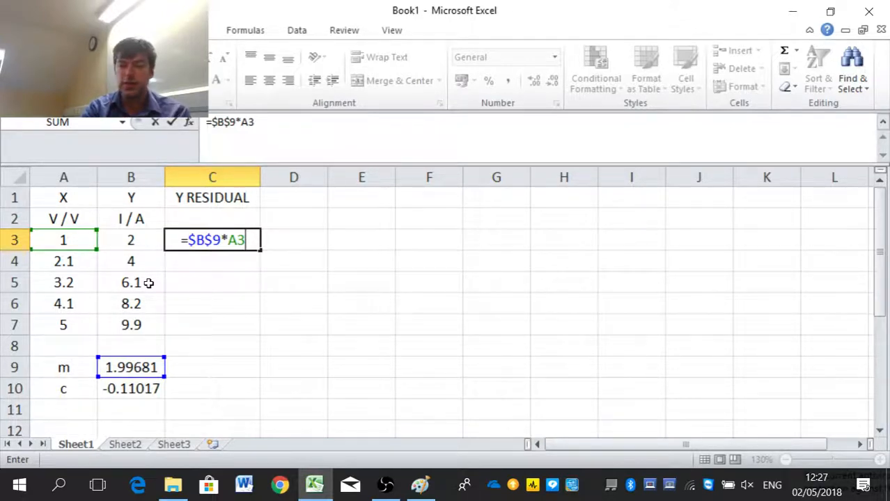
{"action": "type", "text": "+"}
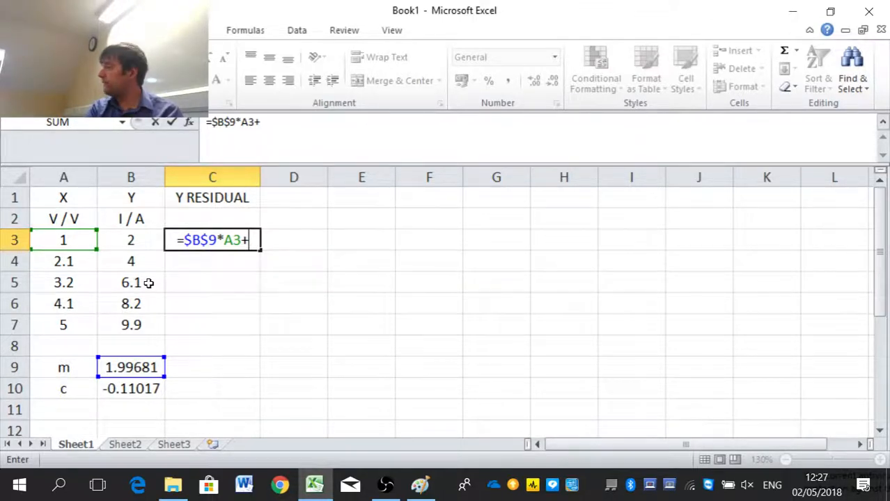
{"action": "type", "text": "$B"}
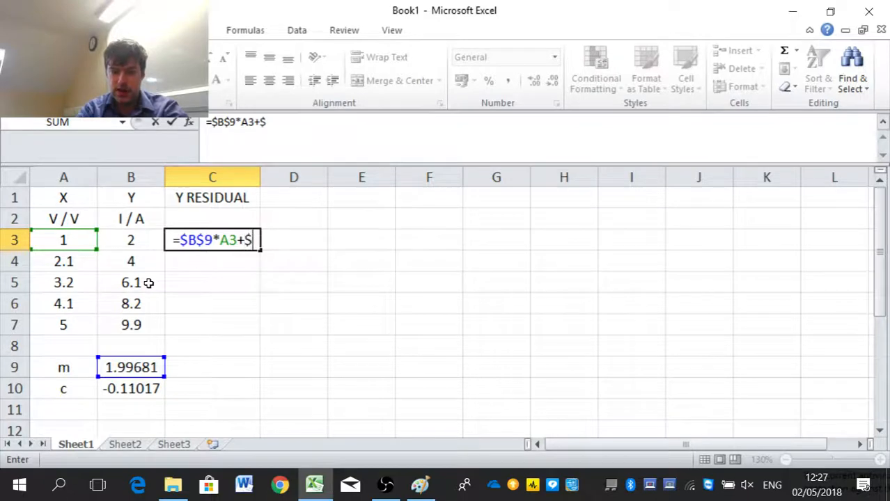
{"action": "type", "text": "$"}
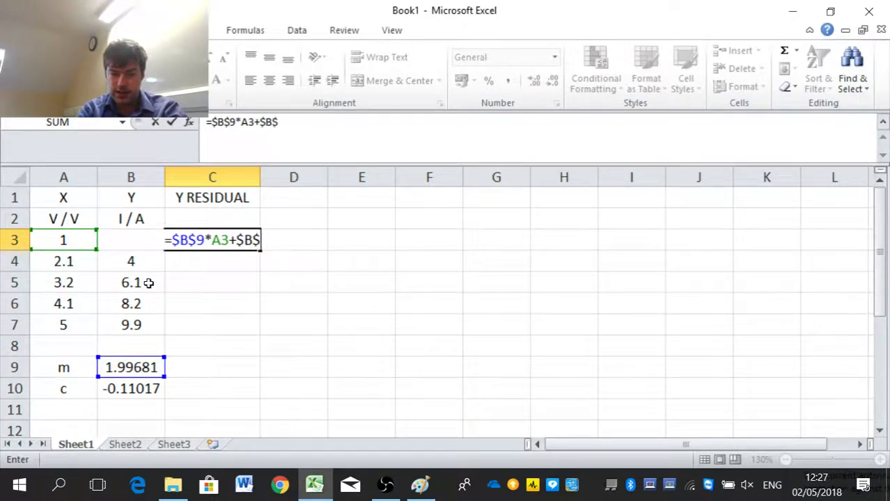
{"action": "type", "text": "10"}
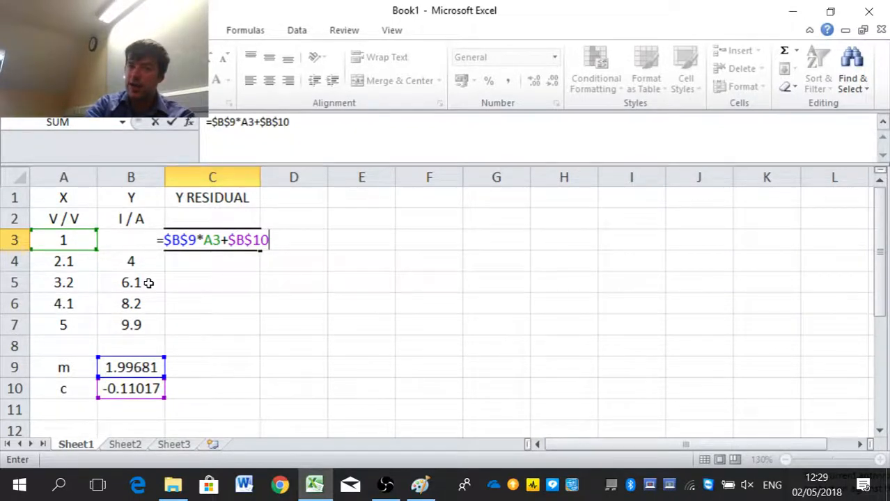
{"action": "key", "text": "Return"}
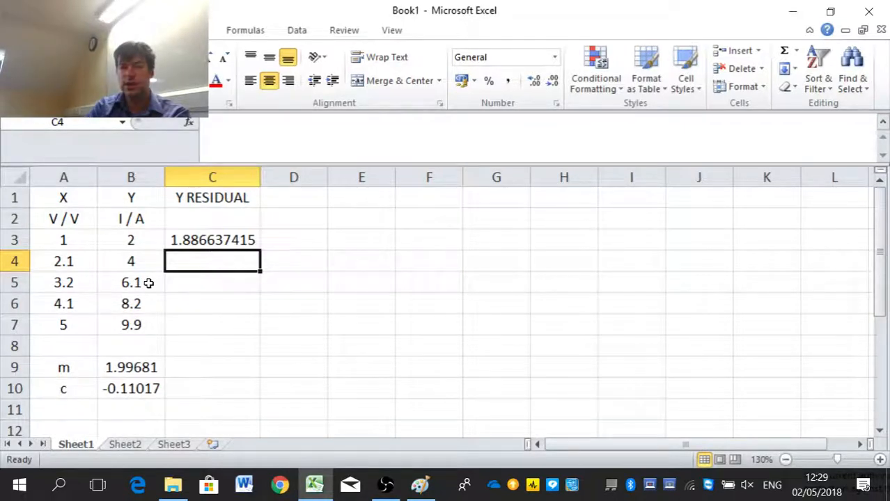
Try filling the C3 formula down through C7, and undo the fill
{"action": "key", "text": "Up"}
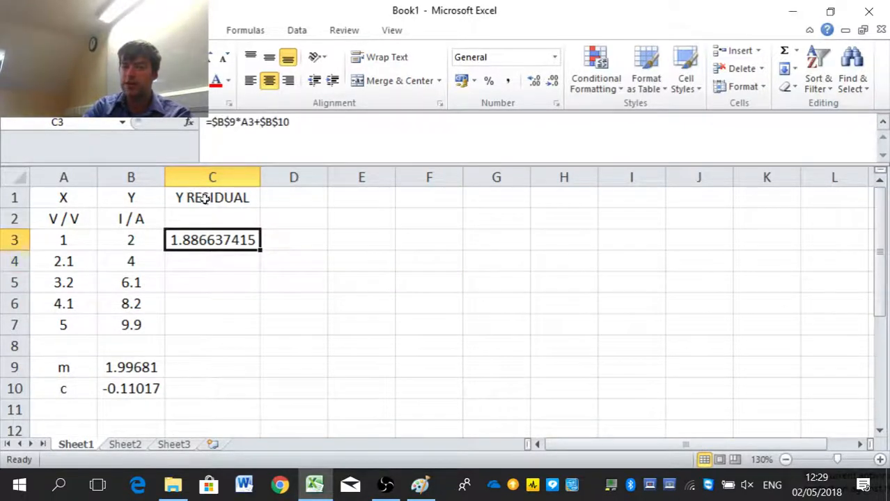
{"action": "key", "text": "shift+Down"}
{"action": "key", "text": "shift+Right"}
{"action": "key", "text": "shift+Left"}
{"action": "key", "text": "shift+Up"}
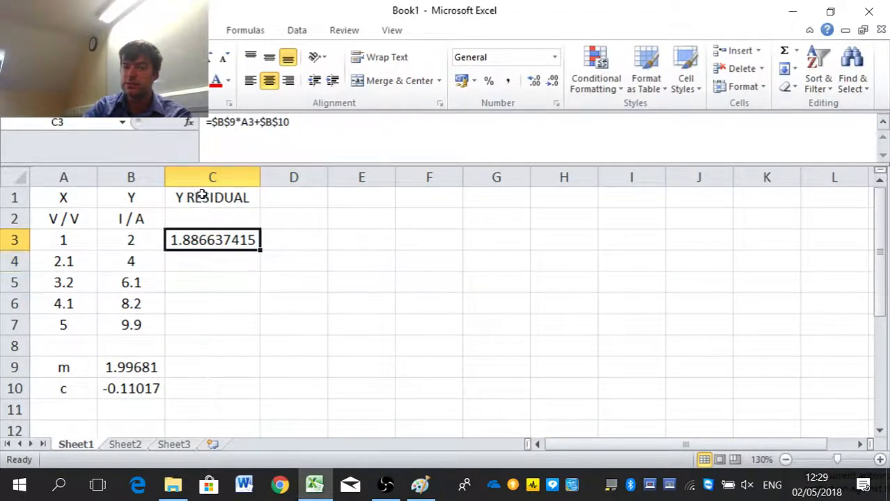
{"action": "key", "text": "shift+Right"}
{"action": "key", "text": "shift+Down"}
{"action": "key", "text": "shift+Up"}
{"action": "key", "text": "shift+Left"}
{"action": "key", "text": "shift+Down"}
{"action": "key", "text": "shift+Down"}
{"action": "key", "text": "shift+Down"}
{"action": "key", "text": "shift+Down"}
{"action": "key", "text": "ctrl+d"}
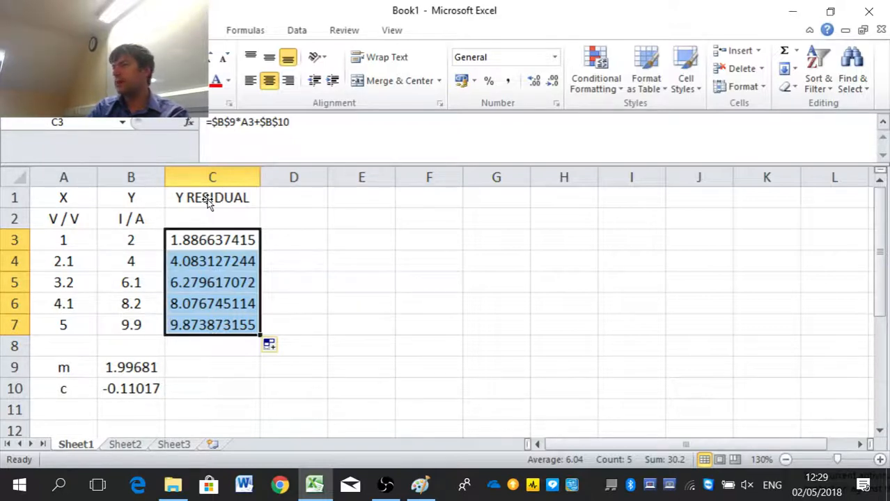
{"action": "key", "text": "ctrl+z"}
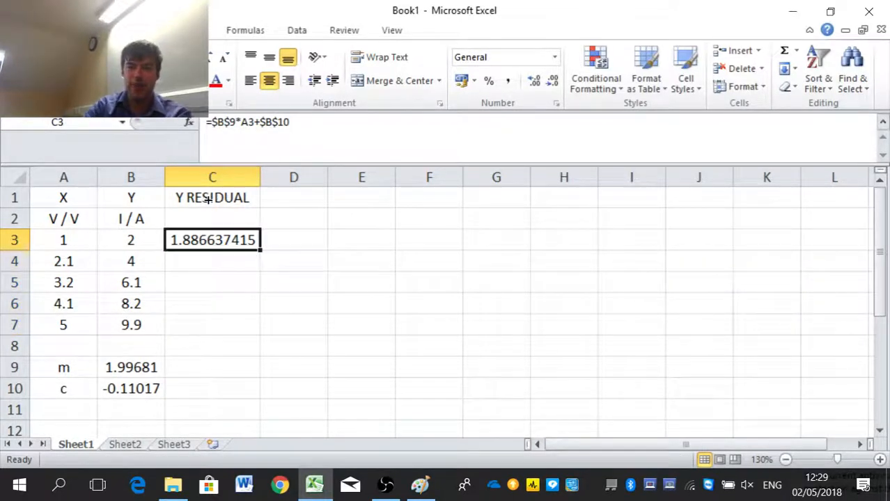
Fill the C3 formula down to C7 and extend it to subtract the measured Y value, as =$B$9*A3+$B$10-B3
{"action": "left_click_drag", "start_coordinate": [207, 199], "coordinate": [204, 272]}
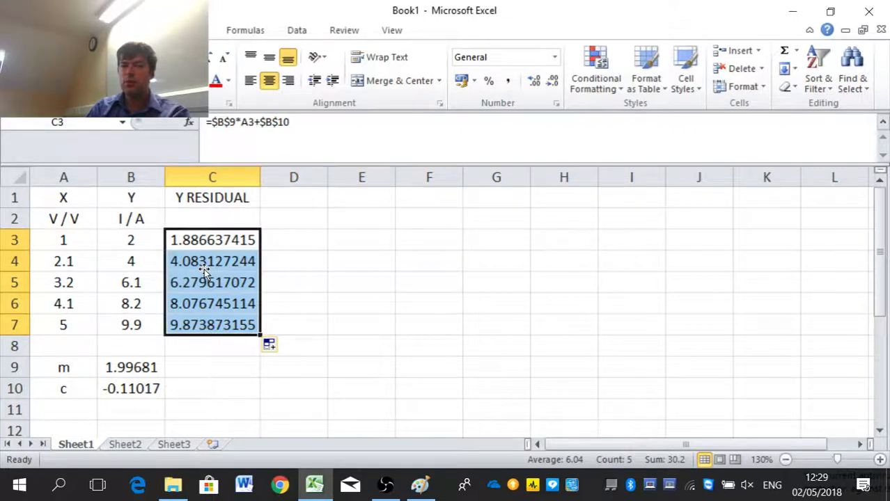
{"action": "left_click", "coordinate": [305, 129]}
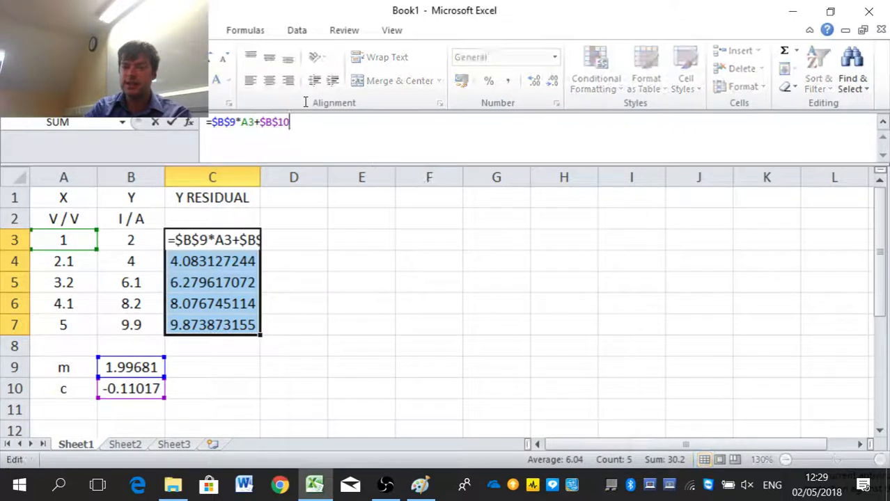
{"action": "type", "text": "-"}
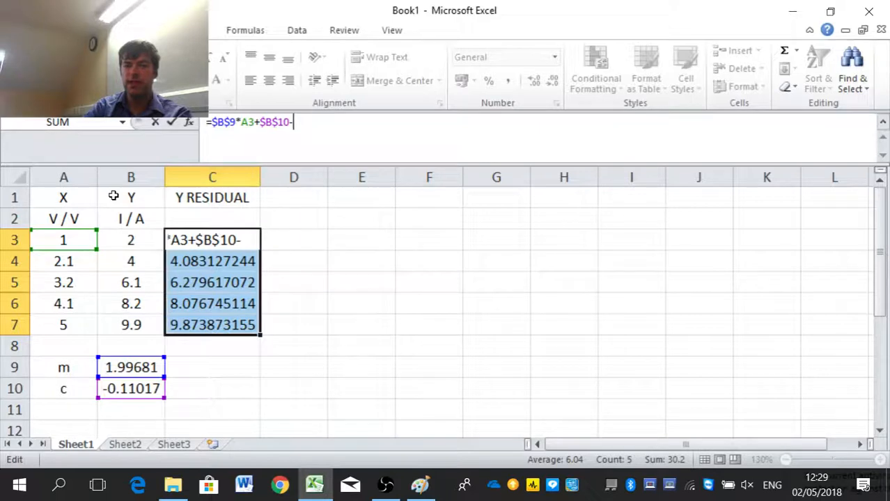
{"action": "left_click", "coordinate": [136, 242]}
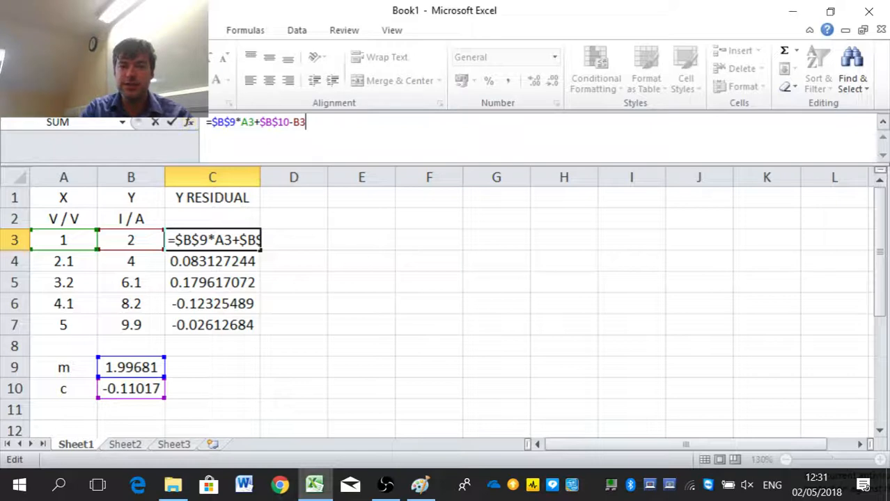
Wrap the C3 residual formula in ABS, as =ABS($B$9*A3+$B$10-B3), and fill it down to C7
{"action": "left_click_drag", "start_coordinate": [211, 123], "coordinate": [178, 121]}
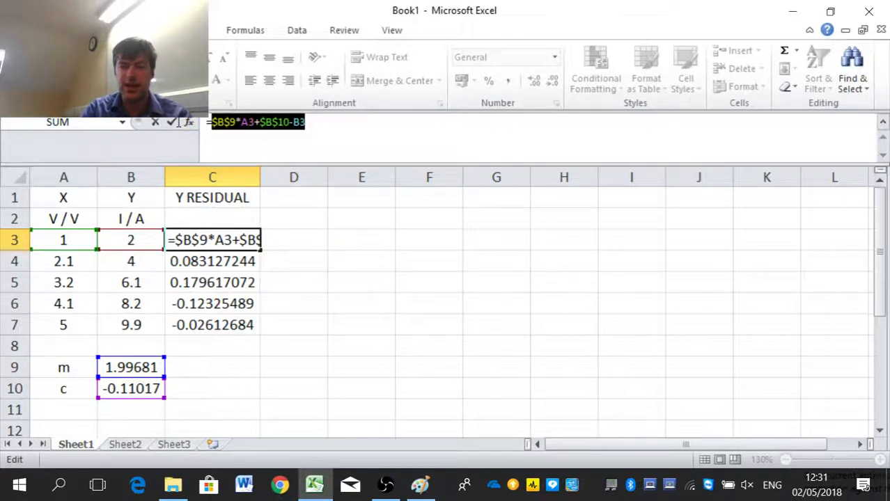
{"action": "key", "text": "Left"}
{"action": "key", "text": "Left"}
{"action": "key", "text": "Left"}
{"action": "key", "text": "Left"}
{"action": "key", "text": "Left"}
{"action": "key", "text": "Left"}
{"action": "key", "text": "Left"}
{"action": "key", "text": "Left"}
{"action": "key", "text": "Left"}
{"action": "key", "text": "Left"}
{"action": "key", "text": "Left"}
{"action": "key", "text": "Left"}
{"action": "key", "text": "Left"}
{"action": "key", "text": "Left"}
{"action": "key", "text": "Left"}
{"action": "key", "text": "Left"}
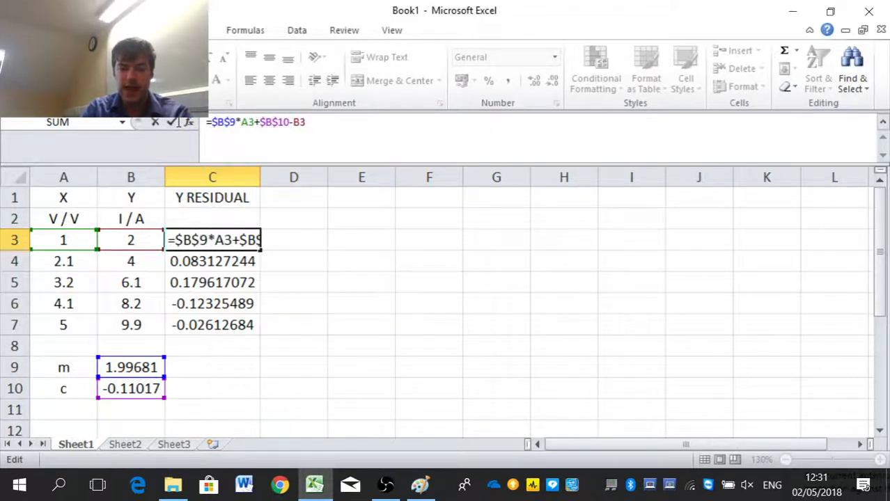
{"action": "type", "text": "ABS"}
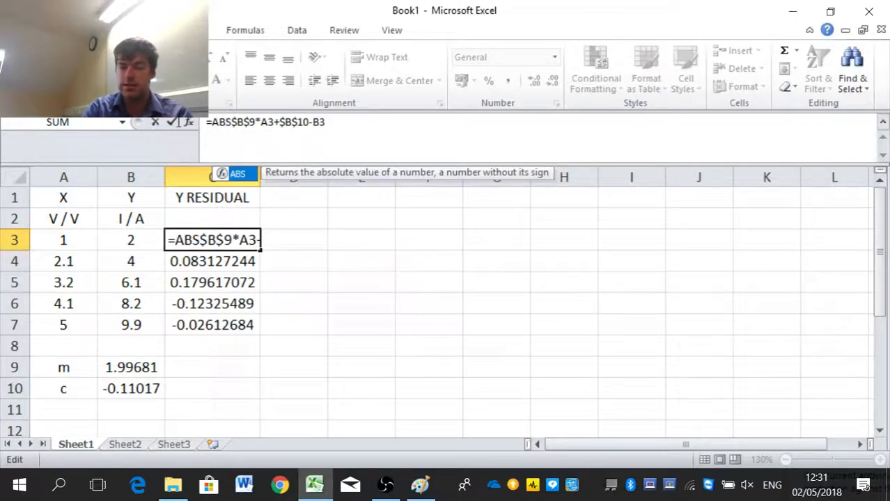
{"action": "type", "text": "("}
{"action": "key", "text": "End"}
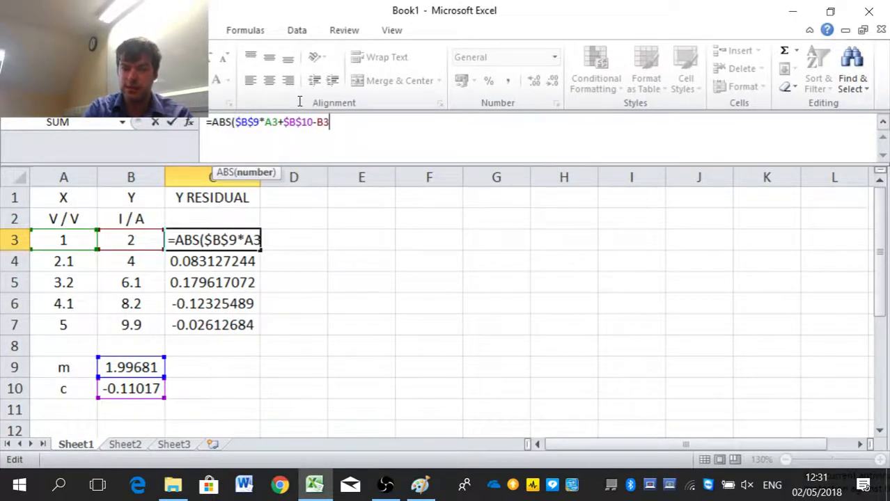
{"action": "type", "text": ")"}
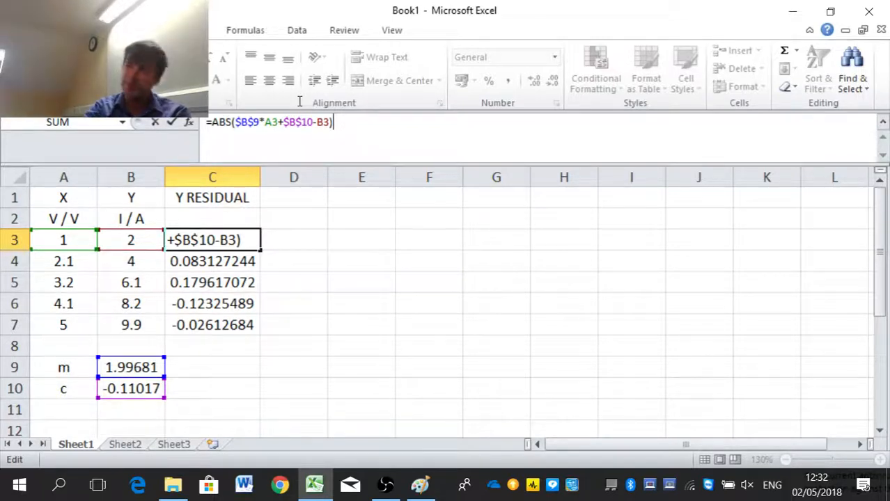
{"action": "key", "text": "Return"}
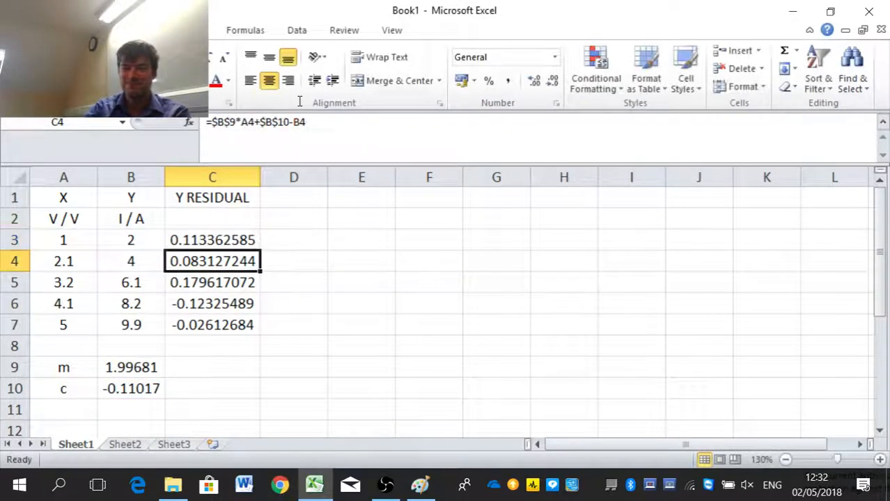
{"action": "key", "text": "Up"}
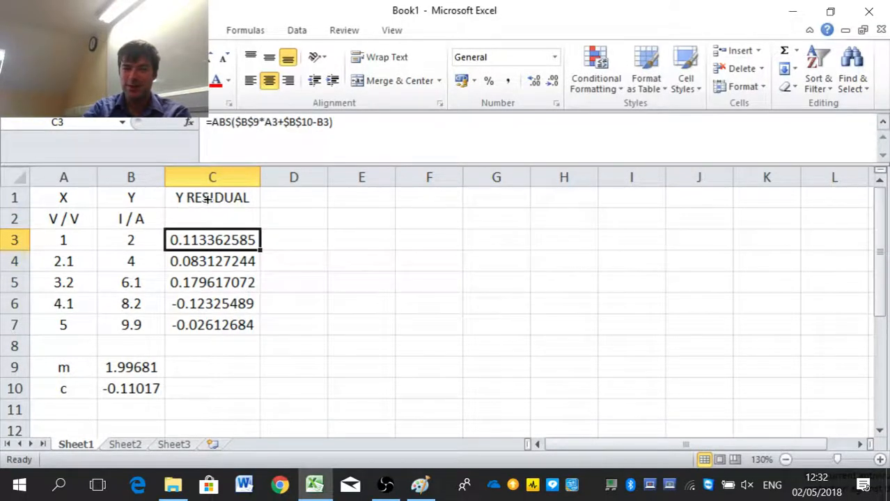
{"action": "left_click_drag", "start_coordinate": [209, 201], "coordinate": [196, 263]}
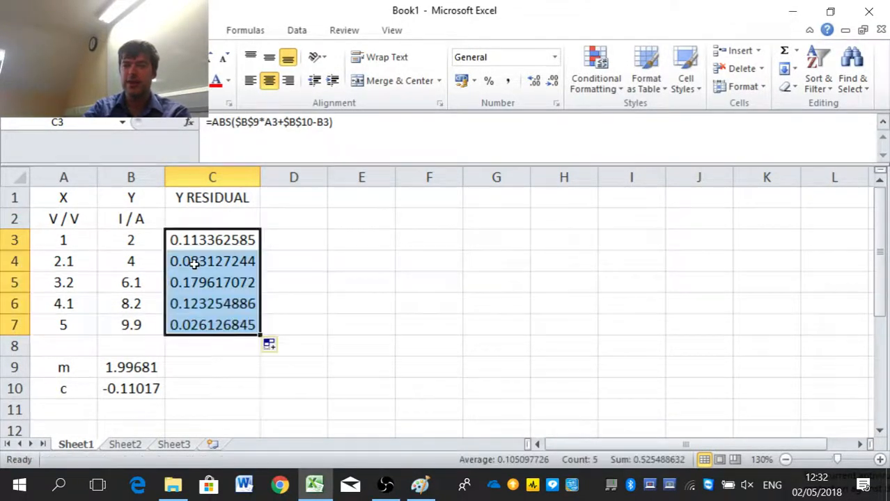
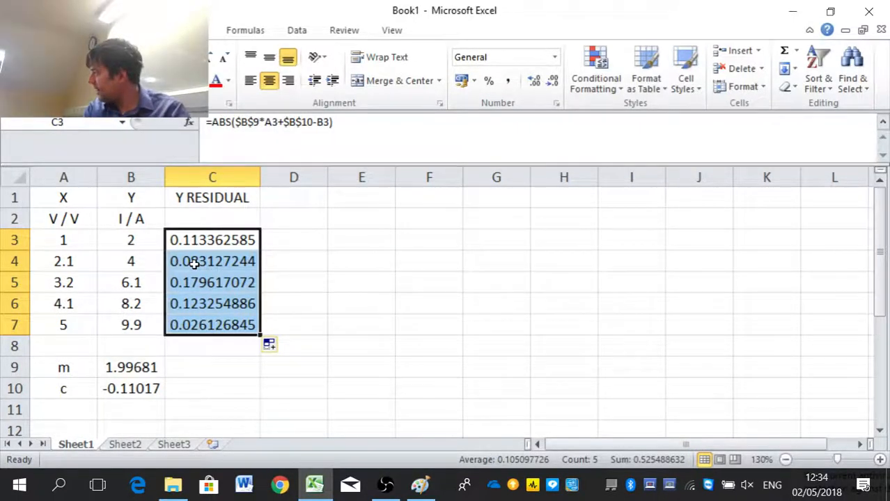
Switch to Paint, set Colour 1 to turquoise and draw a horizontal line about 30 px long from the uppermost data point to the sloping line
{"action": "key", "text": "alt+Tab"}
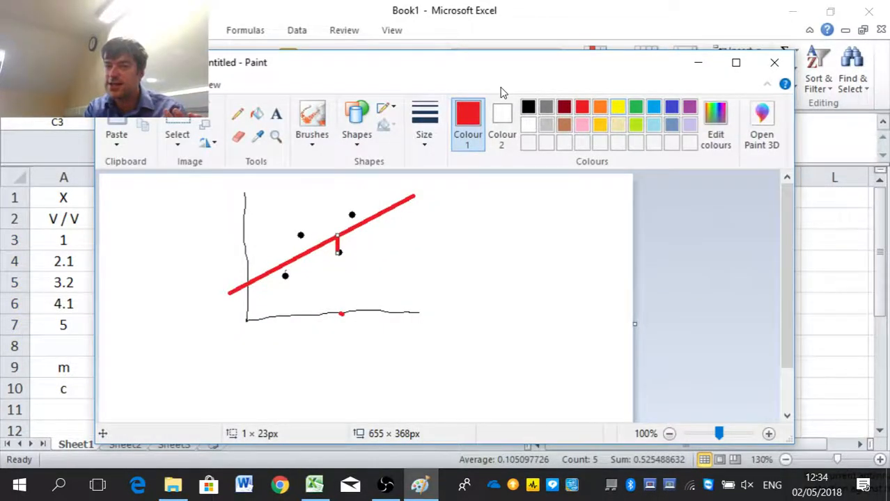
{"action": "left_click", "coordinate": [653, 107]}
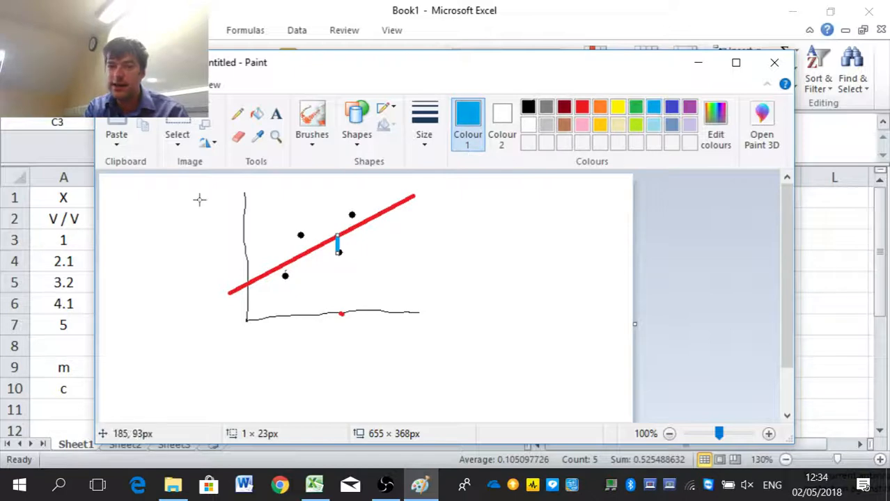
{"action": "left_click_drag", "start_coordinate": [352, 214], "coordinate": [378, 214]}
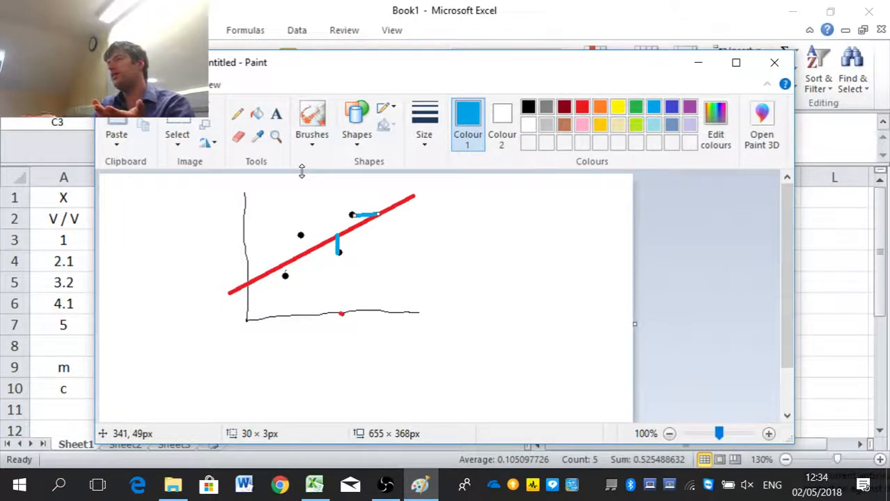
Try rotating the turquoise horizontal line left 90°, and delete the rotated line
{"action": "left_click", "coordinate": [207, 142]}
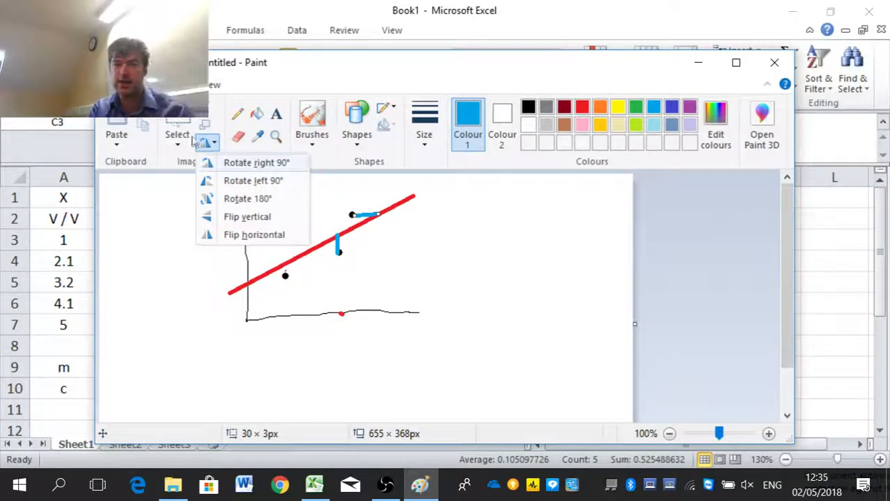
{"action": "left_click", "coordinate": [253, 180]}
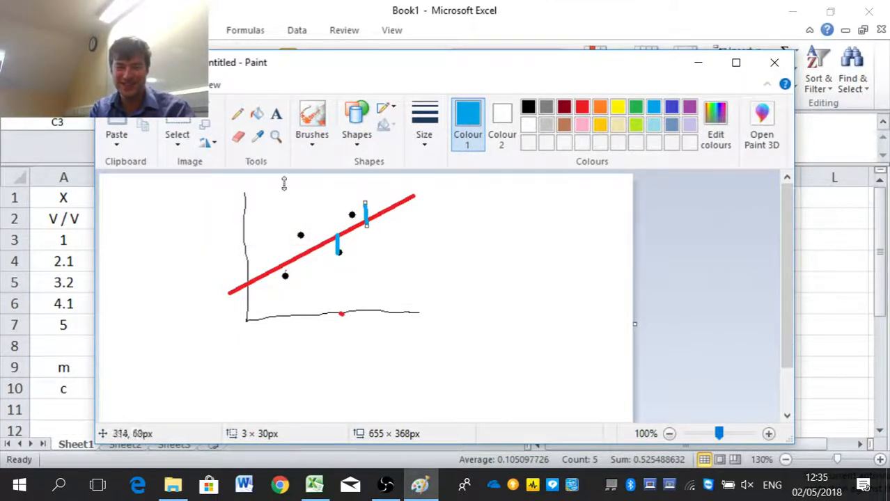
{"action": "key", "text": "Delete"}
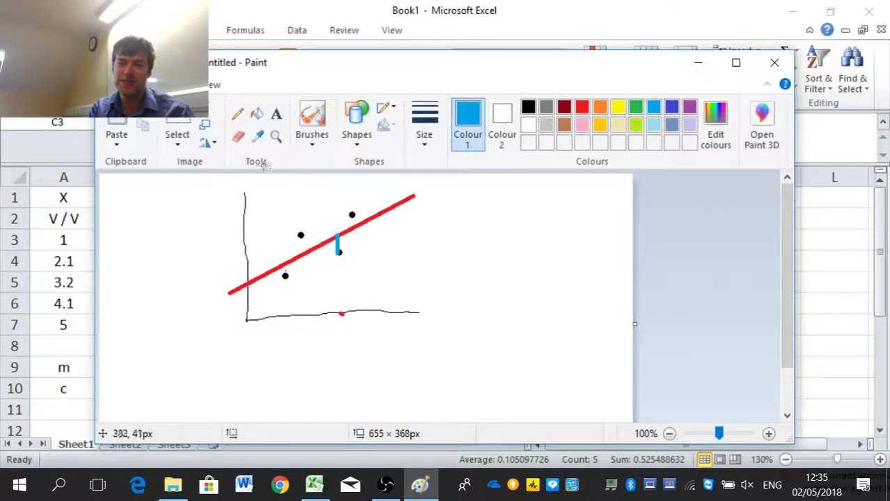
Redraw the turquoise horizontal line about 39 px long from the uppermost data point to the sloping line, and rotate the whole picture left 90°
{"action": "left_click_drag", "start_coordinate": [349, 215], "coordinate": [382, 216]}
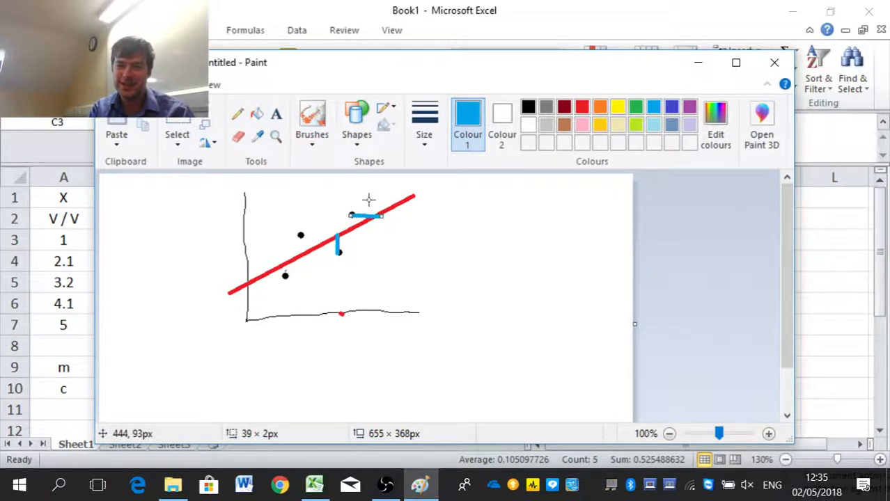
{"action": "left_click", "coordinate": [207, 142]}
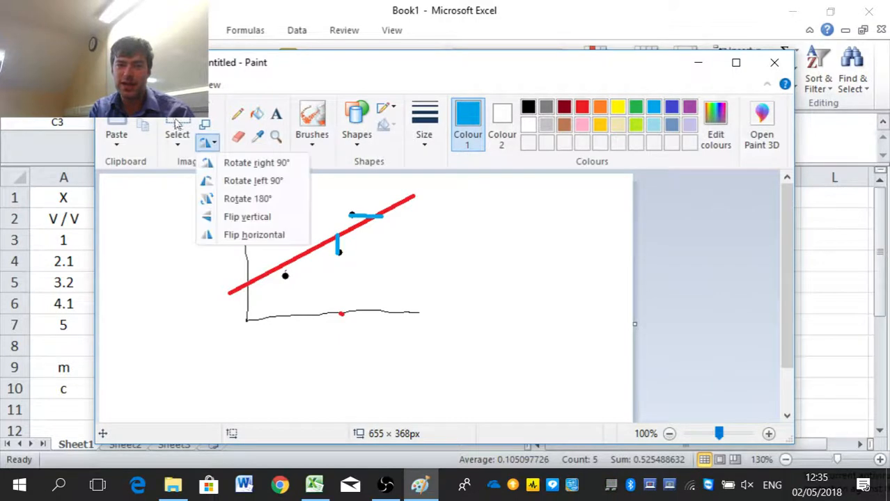
{"action": "left_click", "coordinate": [253, 181]}
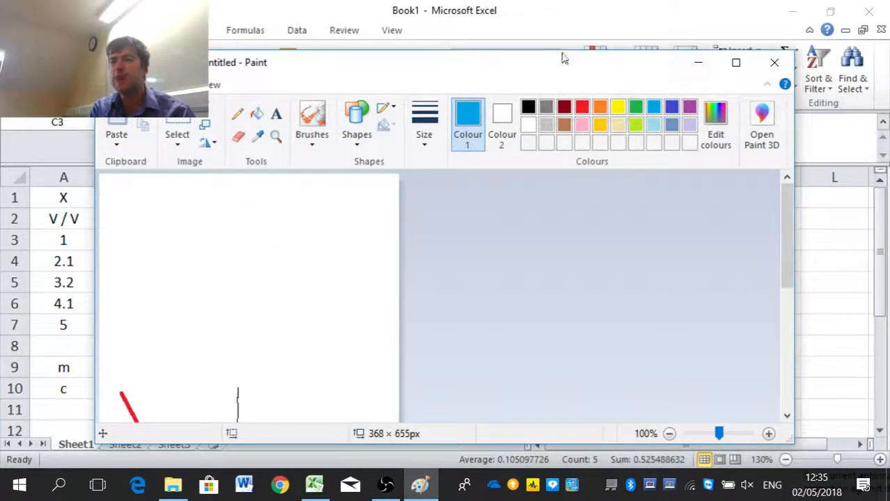
{"action": "double_click", "coordinate": [590, 58]}
{"action": "scroll", "coordinate": [247, 261], "scroll_direction": "down", "scroll_amount": 2}
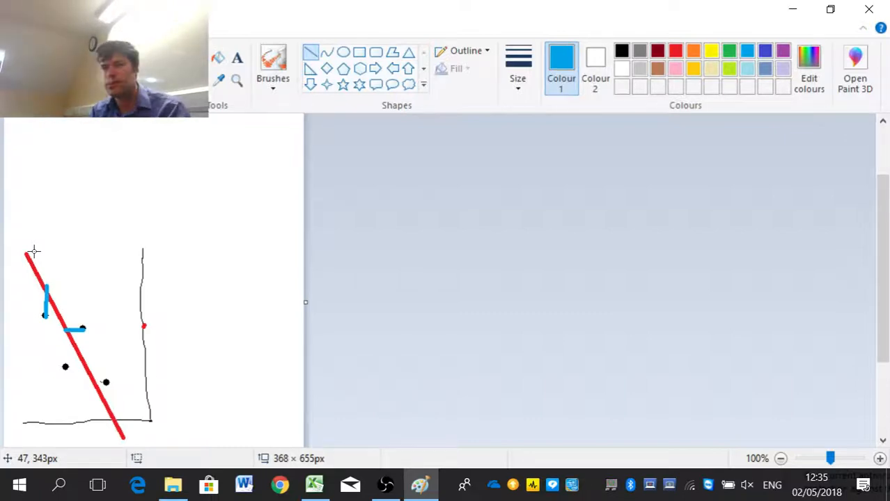
Switch to Excel and copy the m and c block in A9:B10 to A12:B13
{"action": "key", "text": "alt+Tab"}
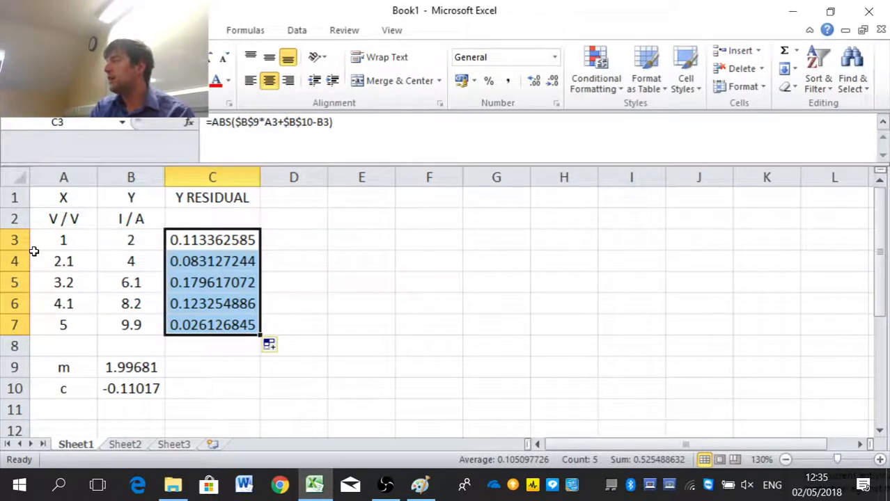
{"action": "key", "text": "Left"}
{"action": "key", "text": "Down"}
{"action": "key", "text": "Down"}
{"action": "key", "text": "Down"}
{"action": "key", "text": "Down"}
{"action": "key", "text": "Down"}
{"action": "key", "text": "Down"}
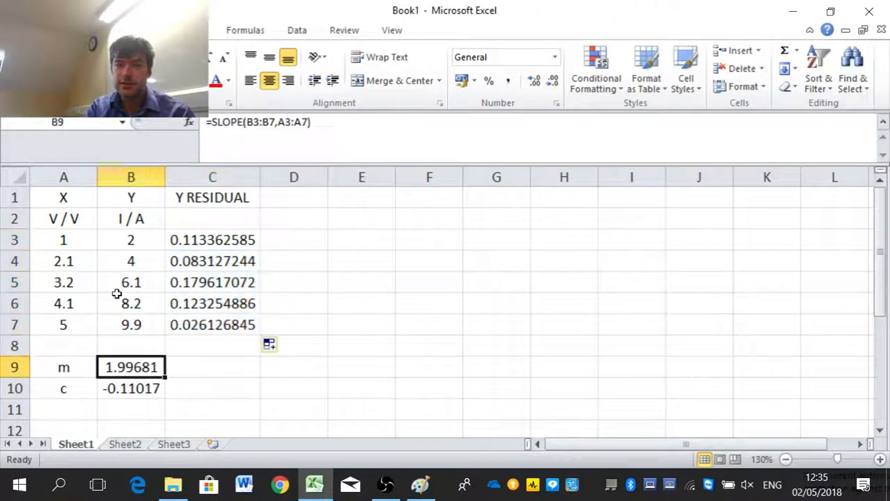
{"action": "key", "text": "Down"}
{"action": "key", "text": "shift+Left"}
{"action": "key", "text": "shift+Up"}
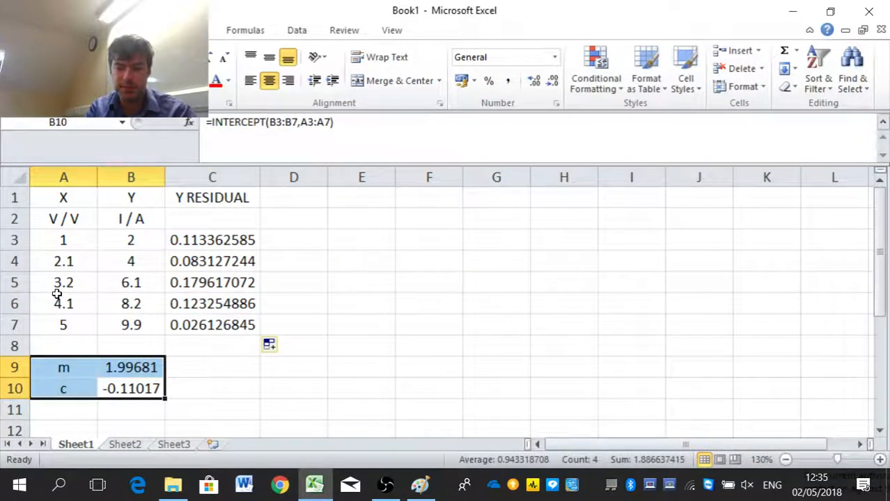
{"action": "key", "text": "ctrl+c"}
{"action": "key", "text": "Left"}
{"action": "key", "text": "Down"}
{"action": "key", "text": "Down"}
{"action": "key", "text": "ctrl+v"}
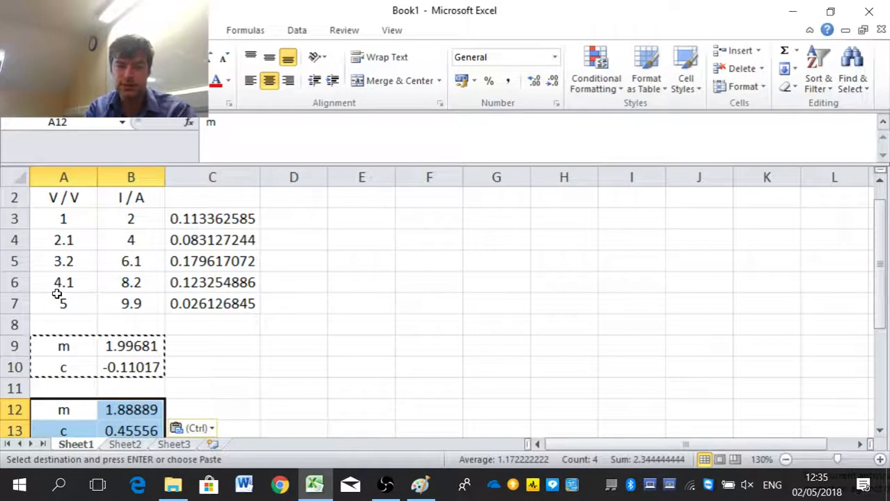
{"action": "key", "text": "Escape"}
Clear the pasted formulas from B12 and B13, keeping the m and c labels
{"action": "key", "text": "Right"}
{"action": "key", "text": "Left"}
{"action": "key", "text": "Right"}
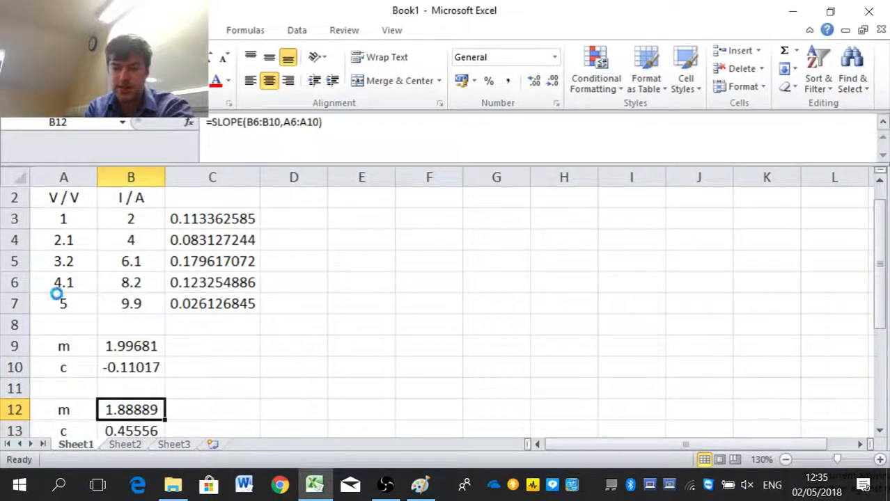
{"action": "key", "text": "Down"}
{"action": "key", "text": "Delete"}
{"action": "key", "text": "Up"}
{"action": "key", "text": "Delete"}
Calculate the gradient with X and Y swapped in B12, as =SLOPE(A3:A7,B3:B7)
{"action": "type", "text": "=SL"}
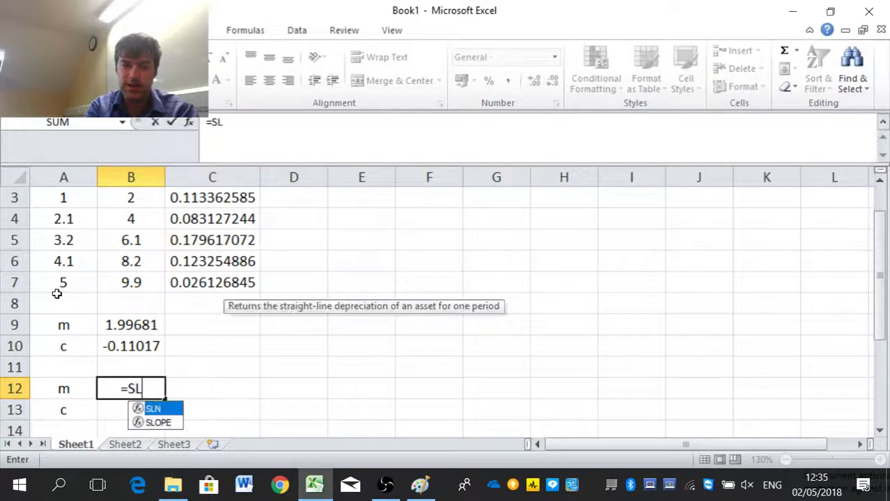
{"action": "type", "text": "OPE("}
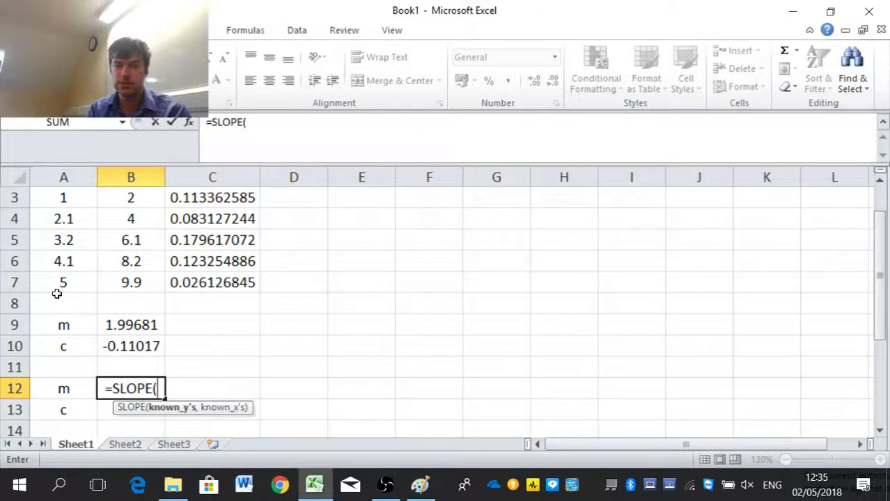
{"action": "left_click_drag", "start_coordinate": [56, 286], "coordinate": [60, 159]}
{"action": "type", "text": ","}
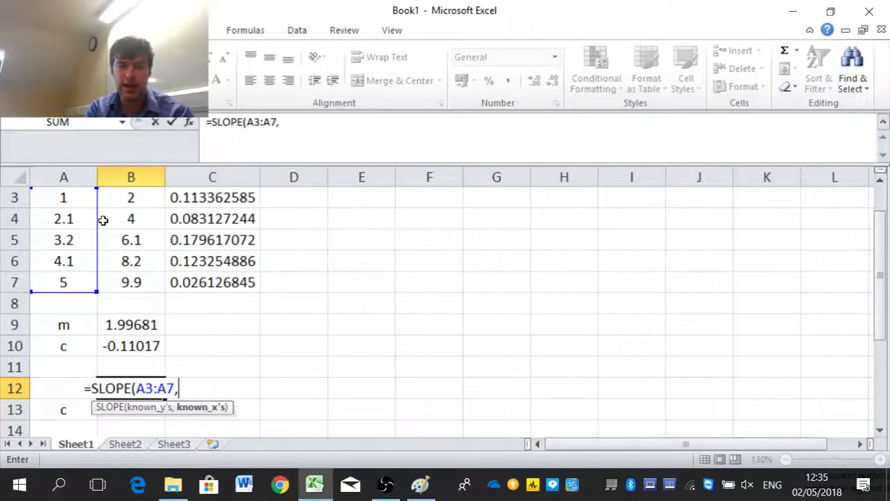
{"action": "left_click_drag", "start_coordinate": [104, 282], "coordinate": [103, 197]}
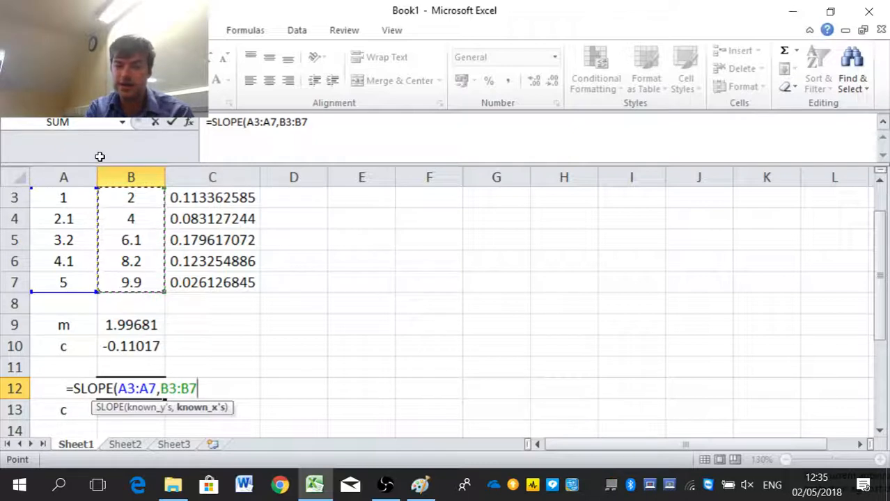
{"action": "type", "text": ")"}
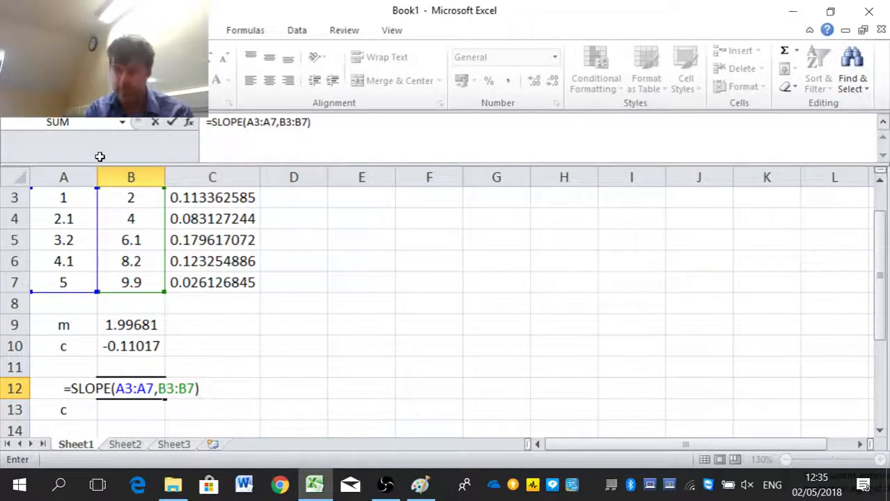
{"action": "key", "text": "Return"}
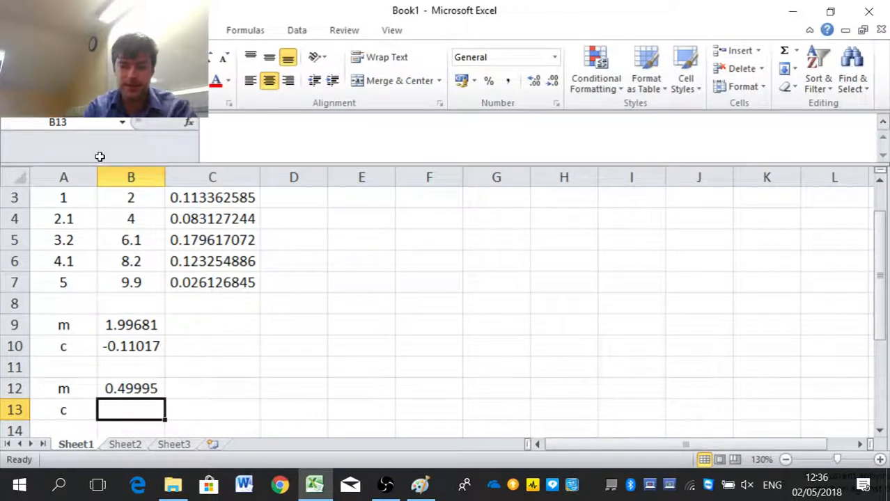
Calculate the intercept with X and Y swapped in B13, as =INTERCEPT(A3:A7,B3:B7)
{"action": "type", "text": "=INTERCEPT("}
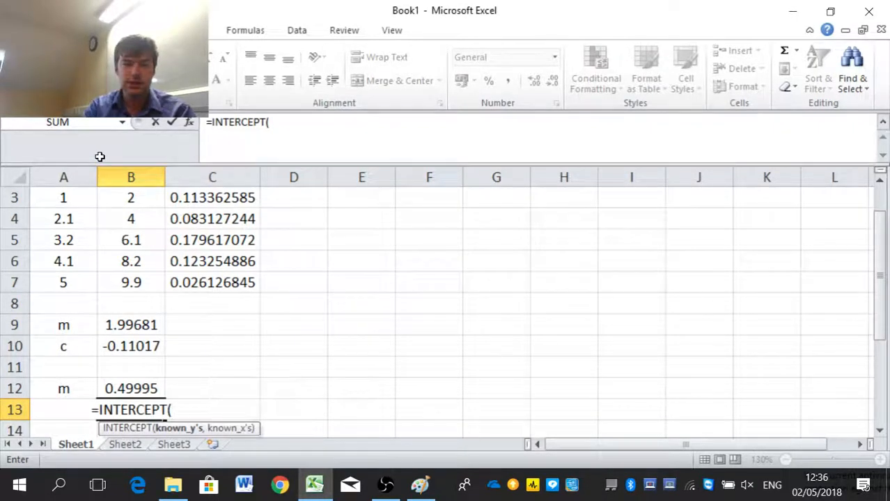
{"action": "left_click_drag", "start_coordinate": [55, 201], "coordinate": [60, 285]}
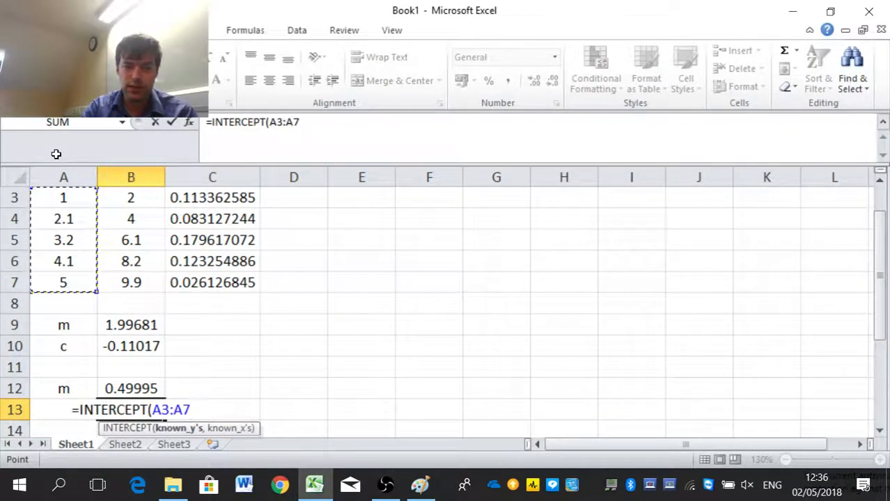
{"action": "type", "text": ","}
{"action": "left_click_drag", "start_coordinate": [103, 261], "coordinate": [109, 282]}
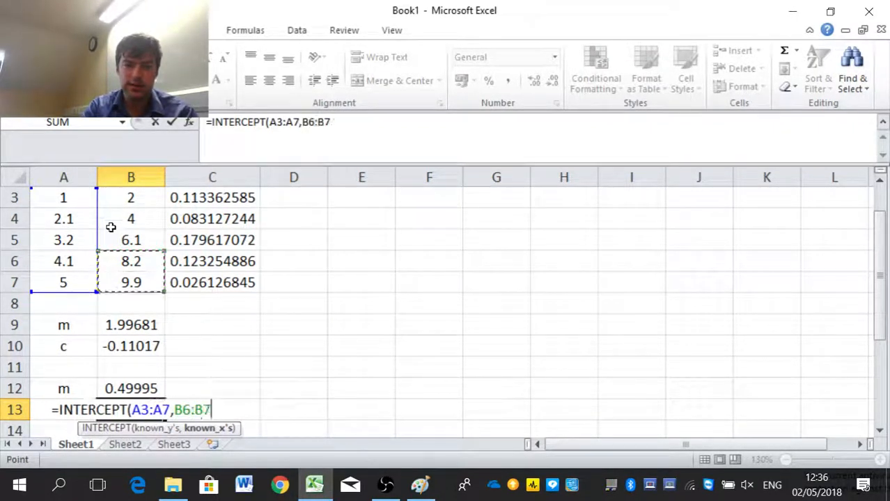
{"action": "left_click_drag", "start_coordinate": [108, 199], "coordinate": [108, 282]}
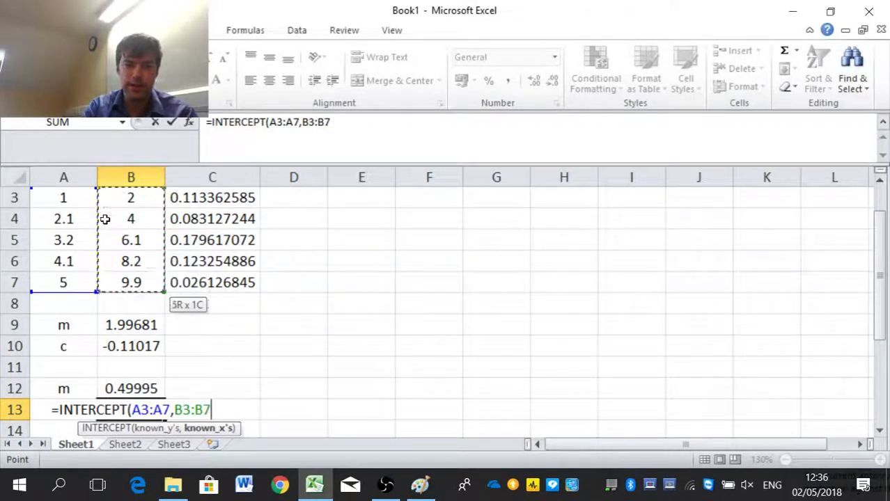
{"action": "type", "text": ")"}
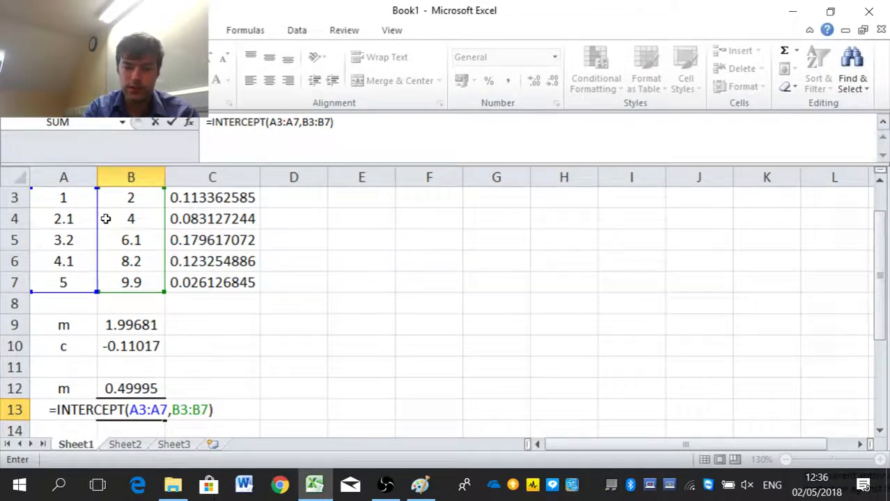
{"action": "key", "text": "Return"}
Select cell D3 beside the first Y residual and widen column D to about twice its width
{"action": "key", "text": "Up"}
{"action": "key", "text": "Up"}
{"action": "key", "text": "Up"}
{"action": "key", "text": "Up"}
{"action": "key", "text": "Up"}
{"action": "key", "text": "Up"}
{"action": "key", "text": "Up"}
{"action": "key", "text": "Up"}
{"action": "key", "text": "Up"}
{"action": "key", "text": "Up"}
{"action": "key", "text": "Up"}
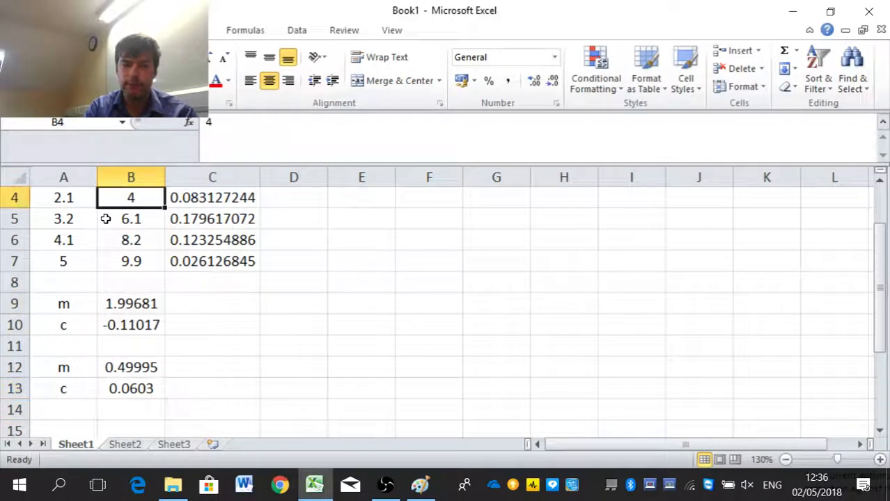
{"action": "key", "text": "Up"}
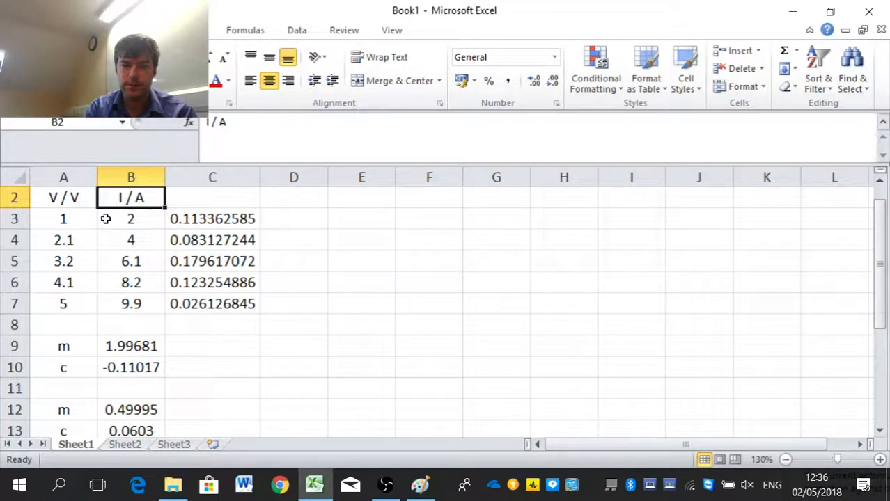
{"action": "key", "text": "Right"}
{"action": "key", "text": "Right"}
{"action": "key", "text": "Down"}
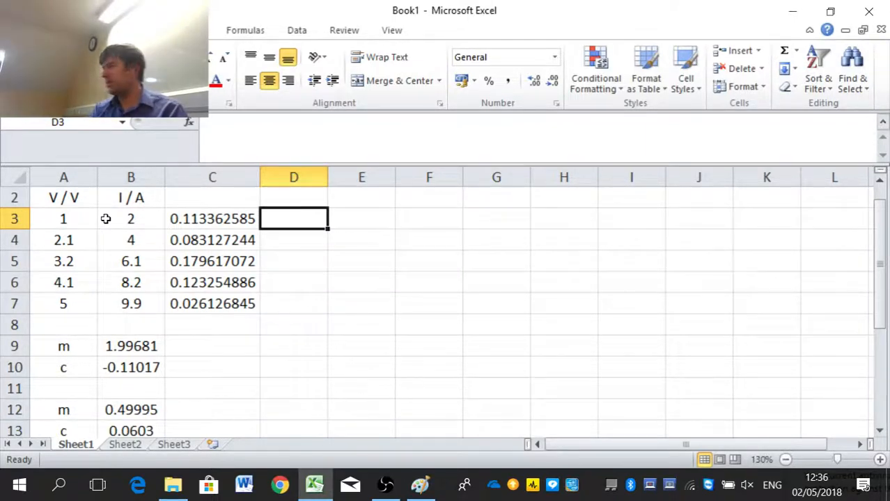
{"action": "left_click_drag", "start_coordinate": [259, 140], "coordinate": [355, 151]}
Calculate the first absolute X residual in D3 with the formula =ABS($B$12*B3+$B$13-A3)
{"action": "type", "text": "=ABS("}
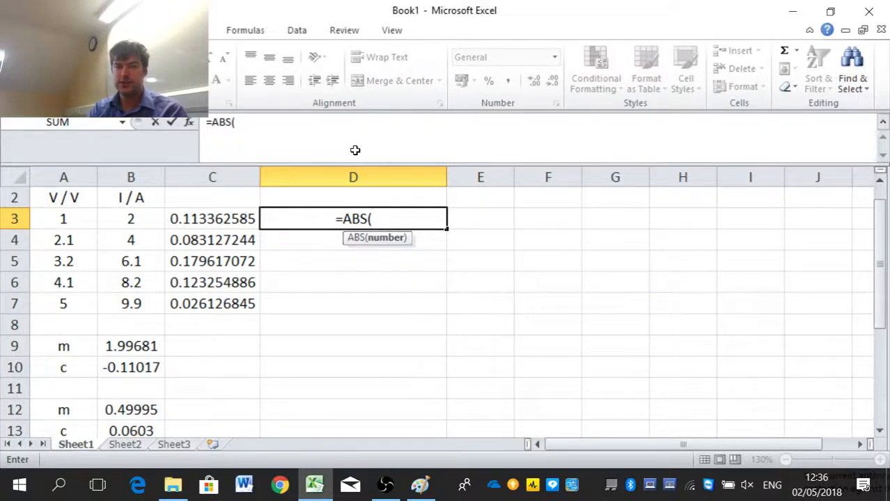
{"action": "type", "text": "$"}
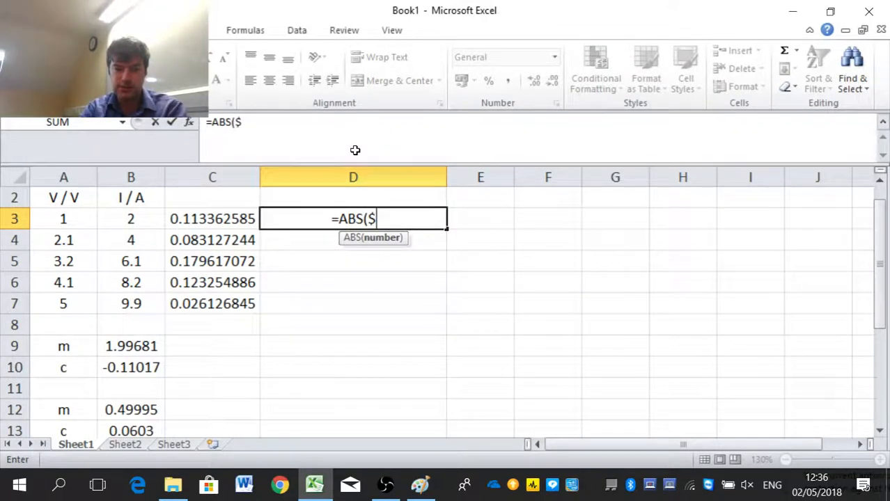
{"action": "type", "text": "B$"}
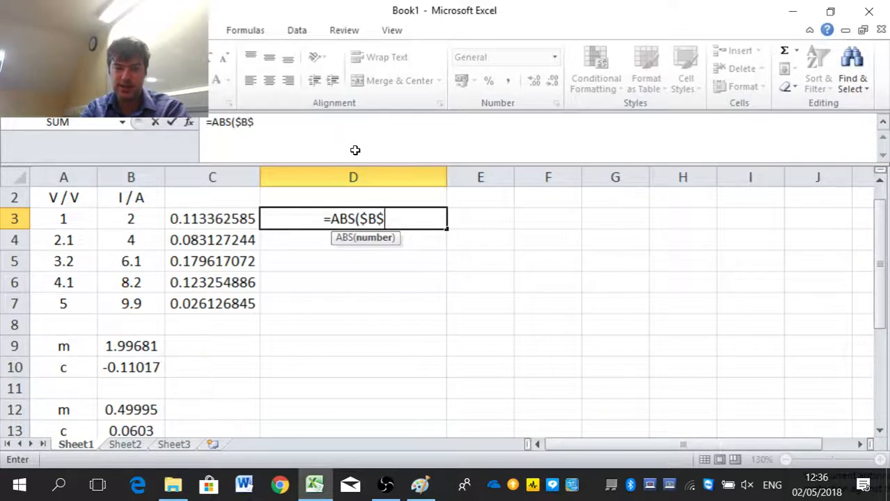
{"action": "type", "text": "12"}
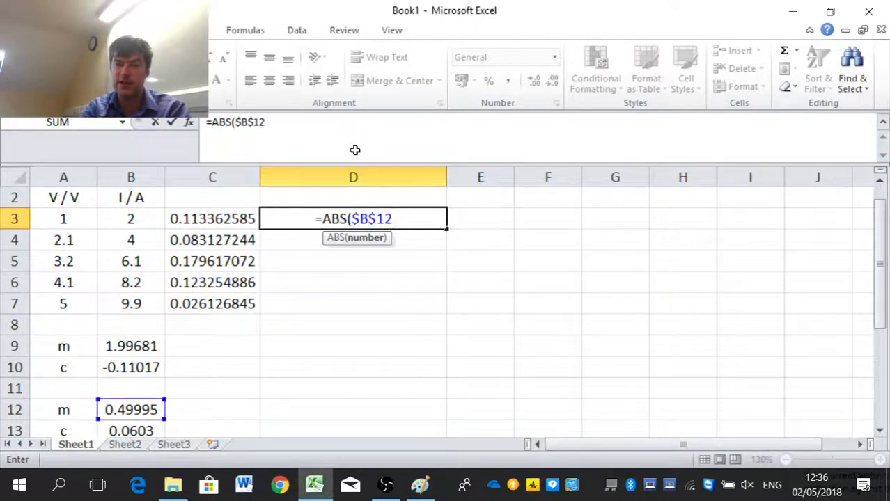
{"action": "type", "text": "*"}
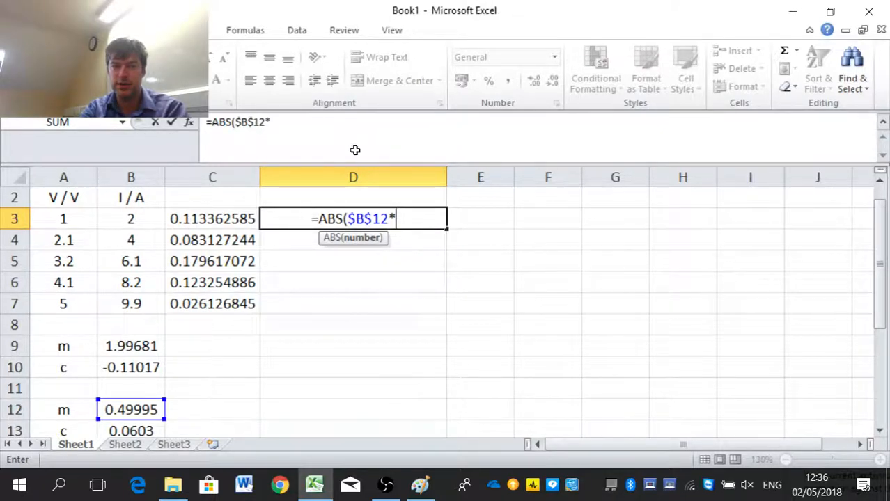
{"action": "type", "text": "B3+"}
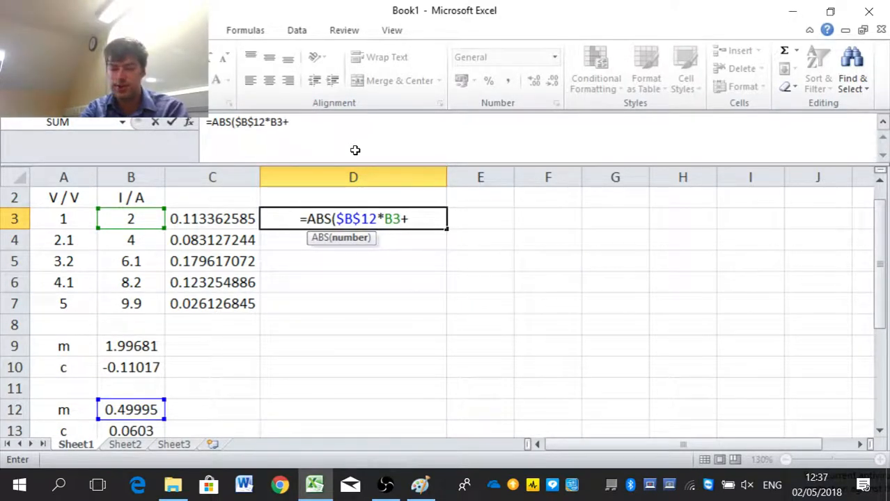
{"action": "type", "text": "$"}
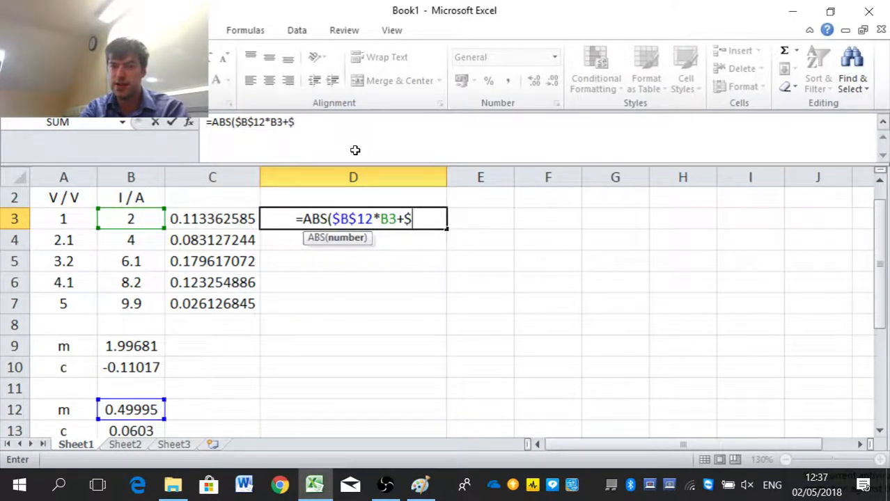
{"action": "type", "text": "B"}
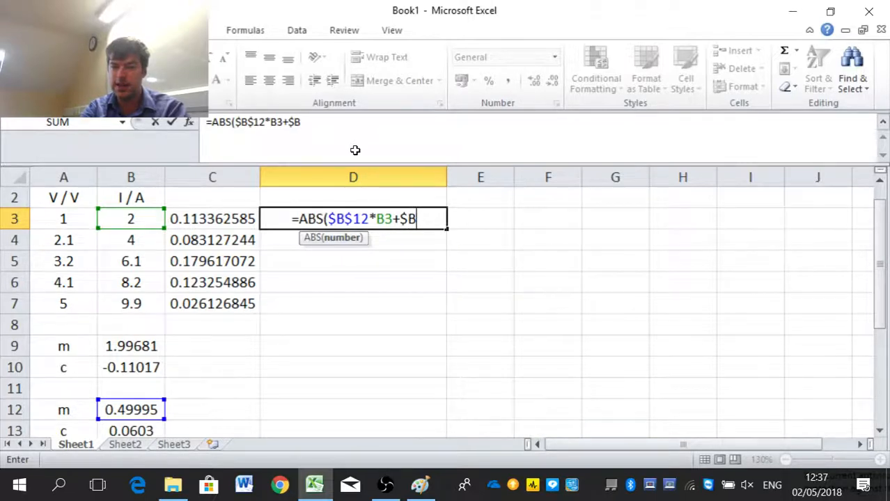
{"action": "type", "text": "$13-"}
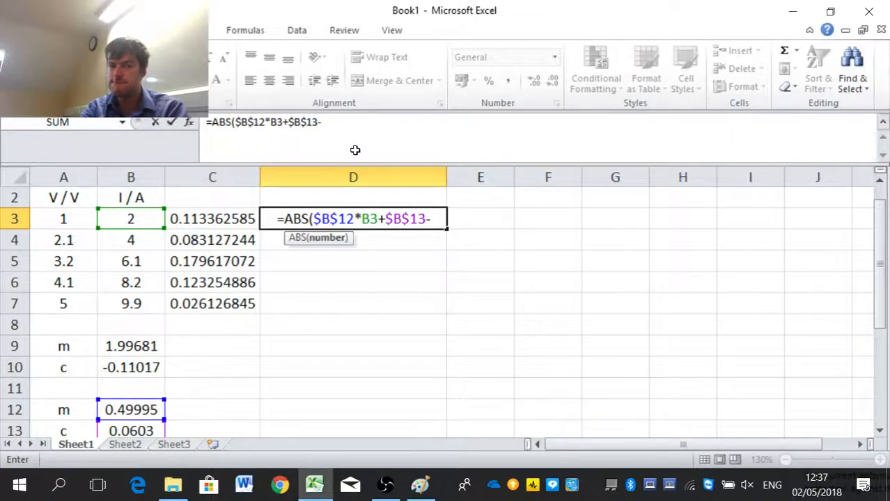
{"action": "type", "text": "A3)"}
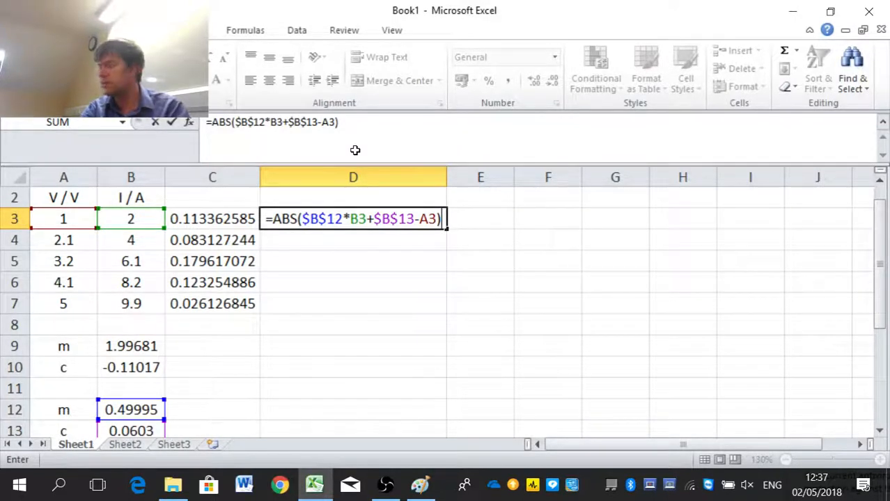
{"action": "key", "text": "Return"}
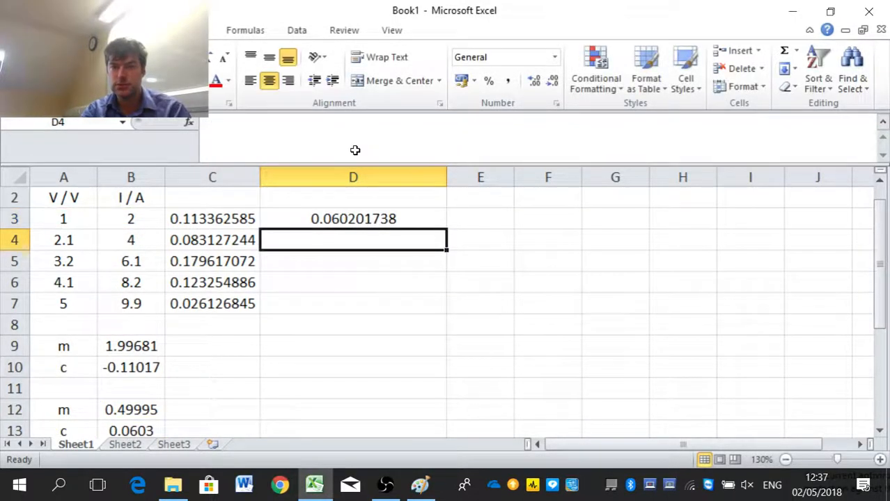
Fill the X residual formula from D3 down to D7 and head column D in row 1 as X RESIDUAL
{"action": "key", "text": "Up"}
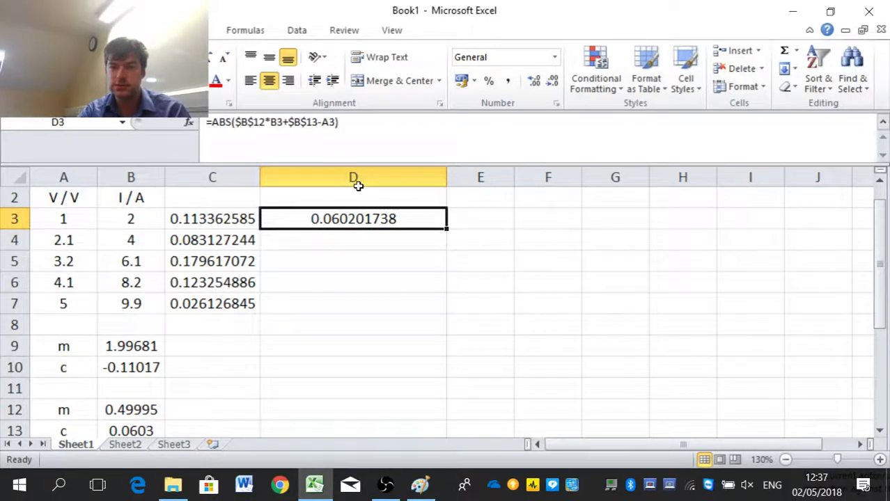
{"action": "left_click_drag", "start_coordinate": [357, 186], "coordinate": [347, 252]}
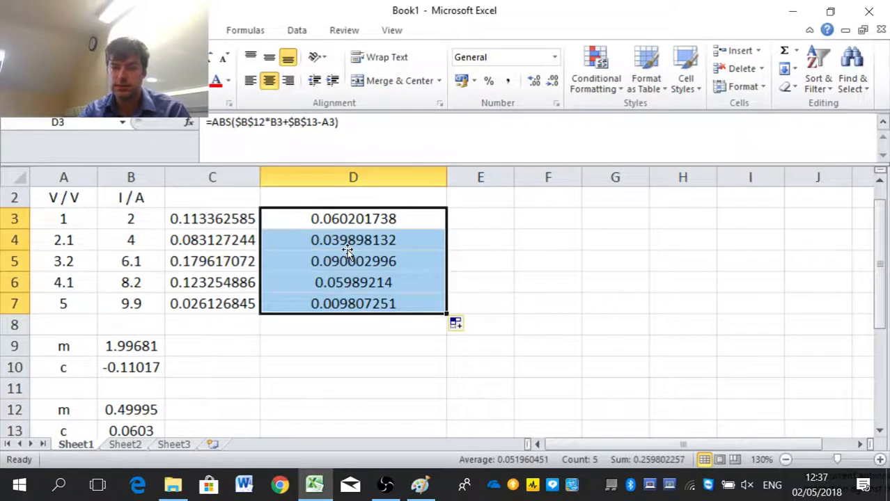
{"action": "key", "text": "Up"}
{"action": "key", "text": "Up"}
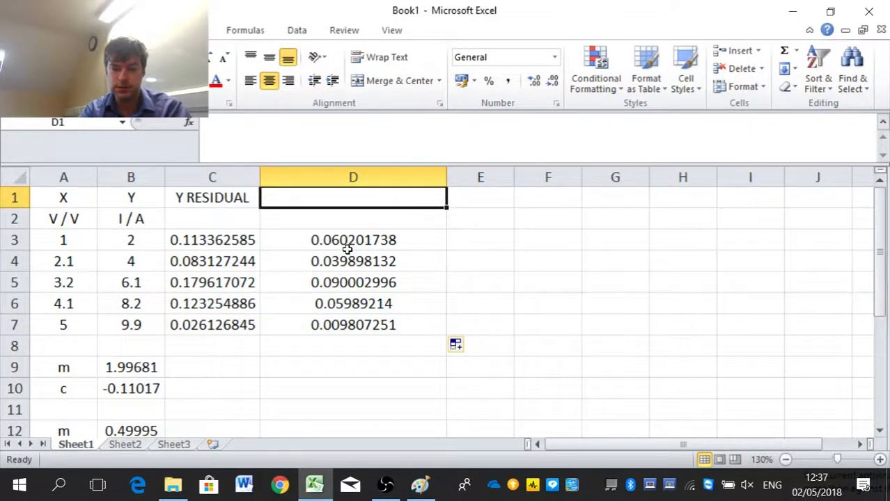
{"action": "type", "text": "X RESIDUAL"}
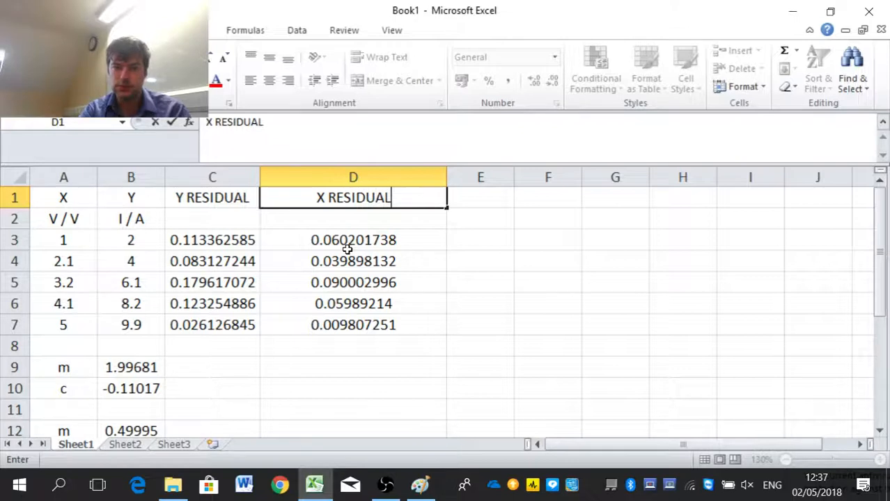
{"action": "key", "text": "Return"}
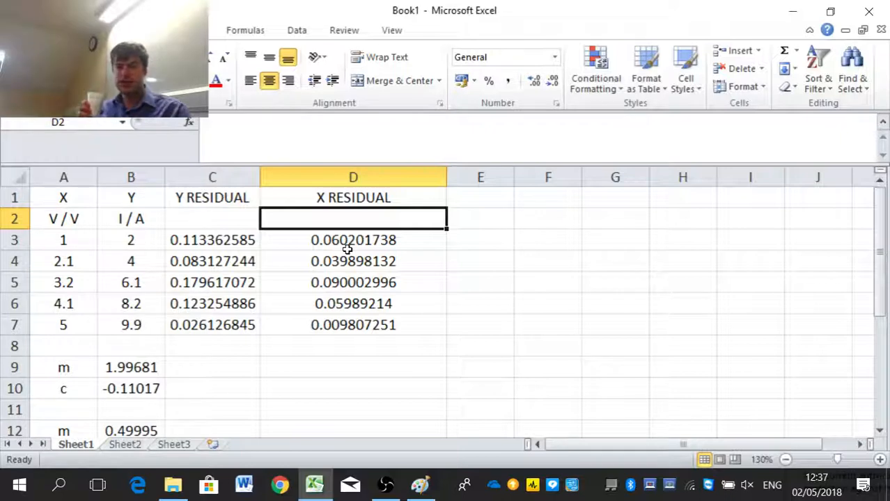
Examine the first X residual's formula in D3 and the cells it refers to
{"action": "key", "text": "Down"}
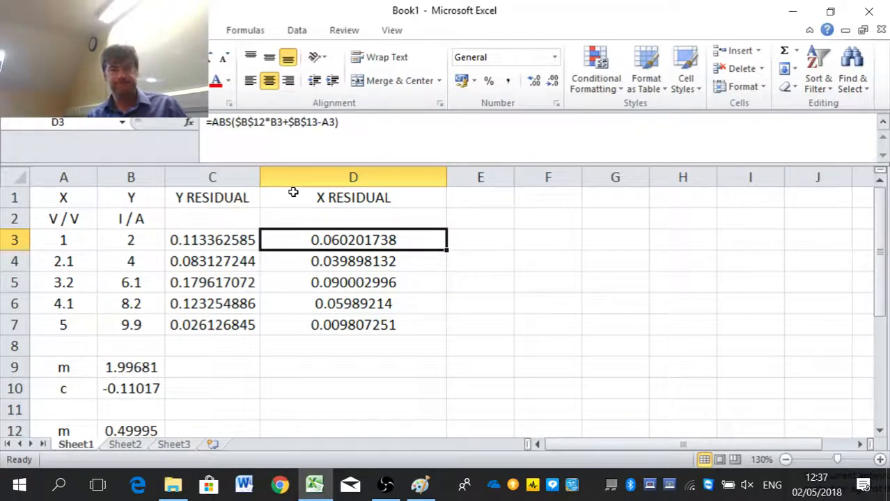
{"action": "key", "text": "F2"}
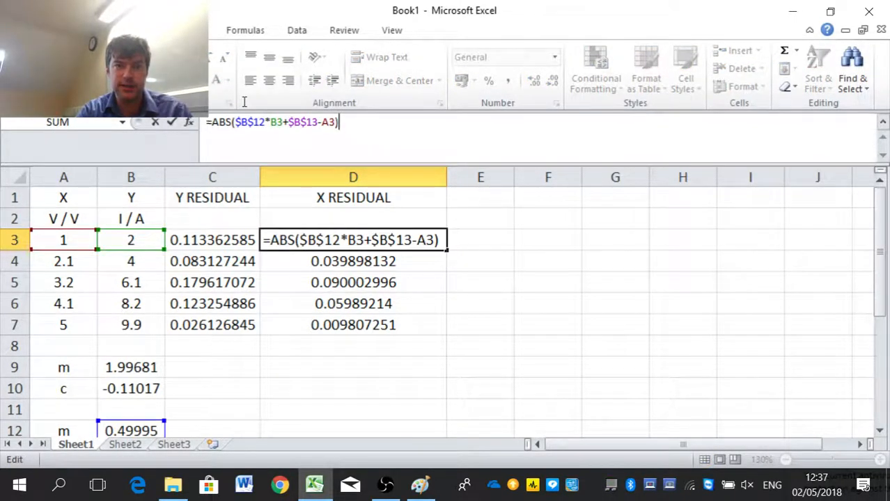
{"action": "left_click", "coordinate": [301, 123]}
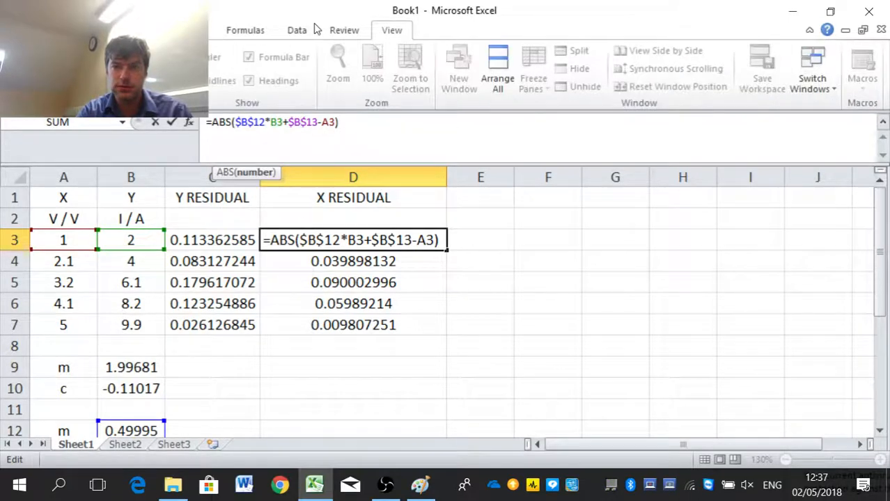
{"action": "left_click", "coordinate": [728, 367]}
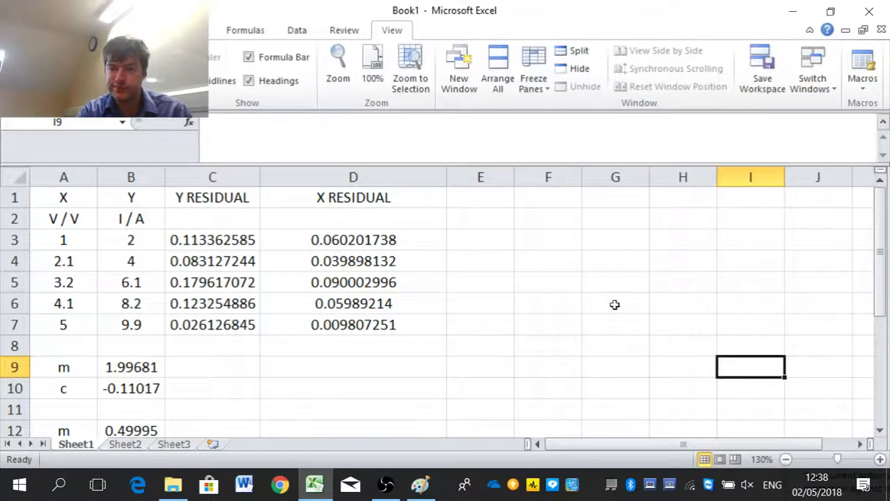
Enlarge the worksheet view to 150% and select the first X residual in D3 to show its formula
{"action": "left_click", "coordinate": [880, 459]}
{"action": "left_click", "coordinate": [880, 460]}
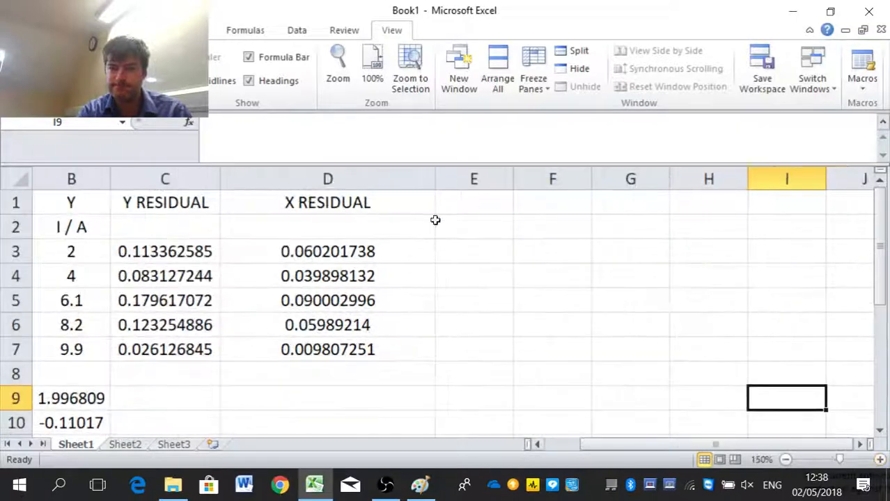
{"action": "left_click", "coordinate": [379, 256]}
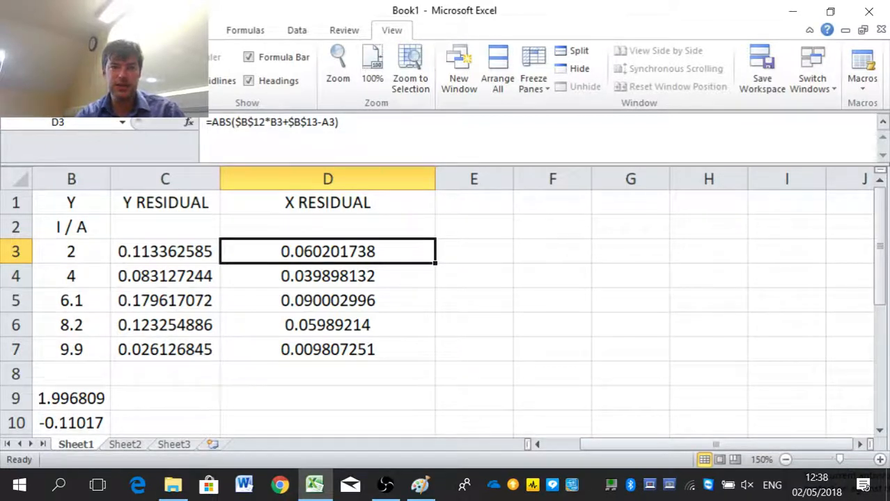
{"action": "left_click", "coordinate": [101, 86]}
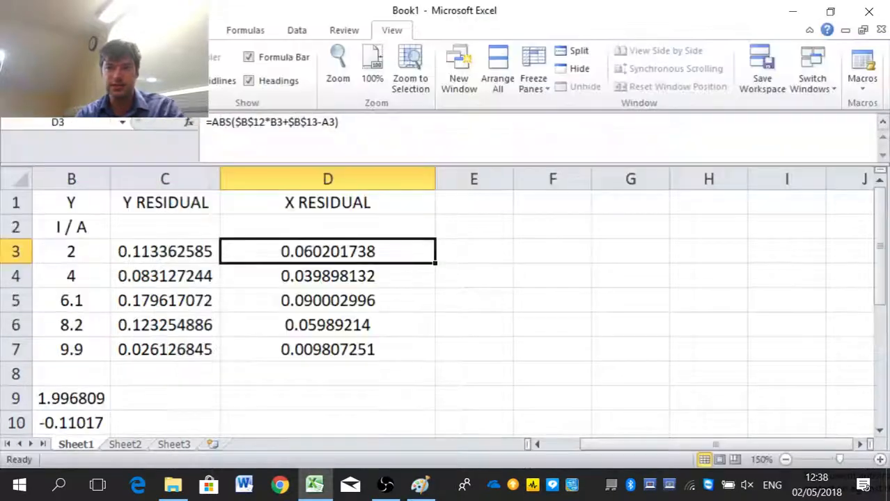
{"action": "key", "text": "Escape"}
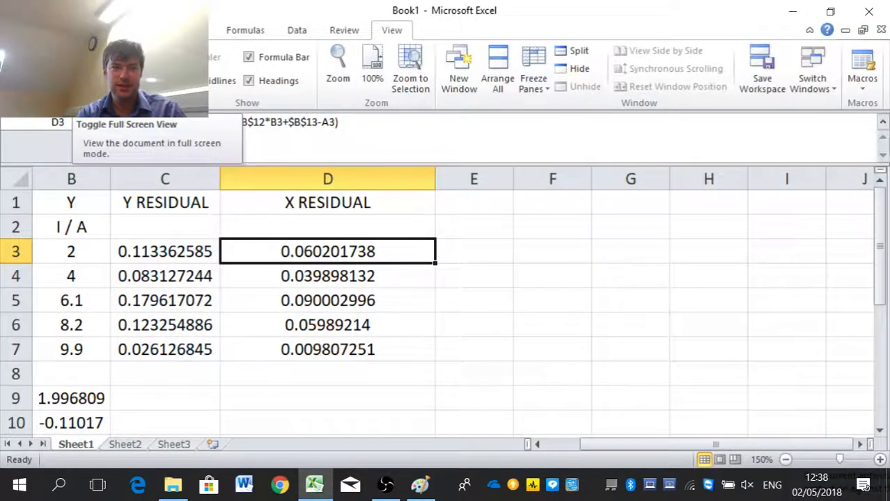
{"action": "left_click", "coordinate": [102, 69]}
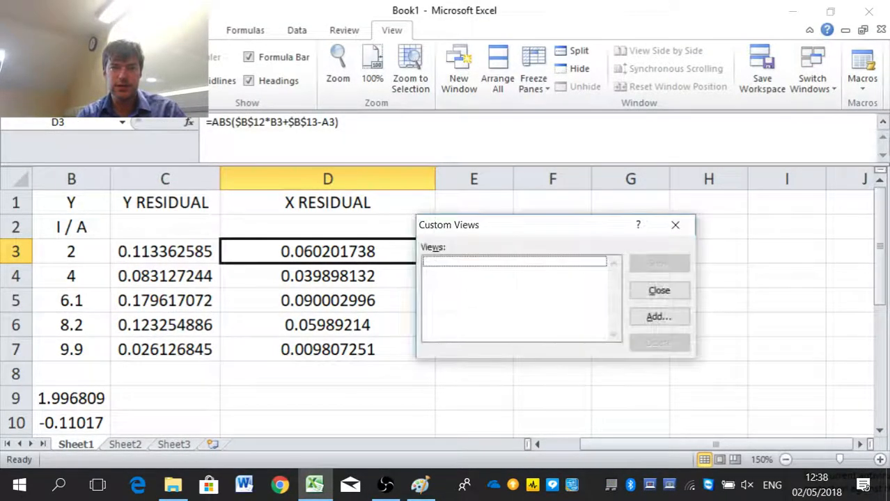
{"action": "key", "text": "Escape"}
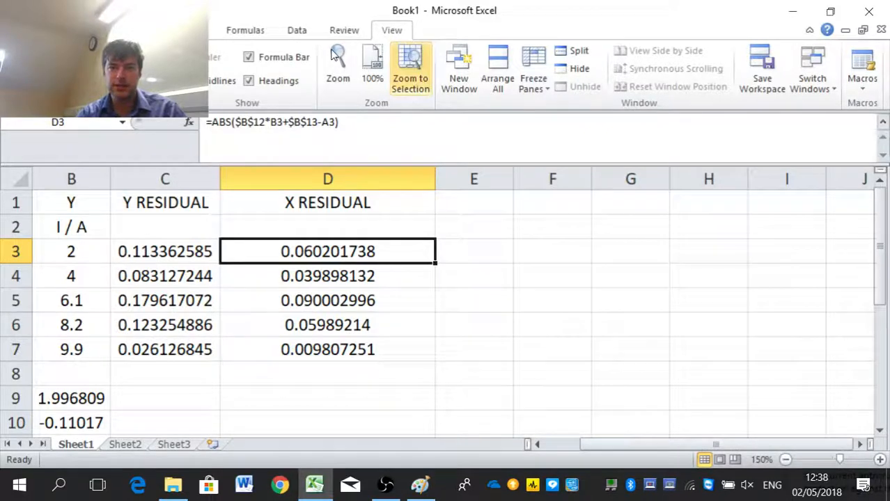
{"action": "left_click", "coordinate": [338, 64]}
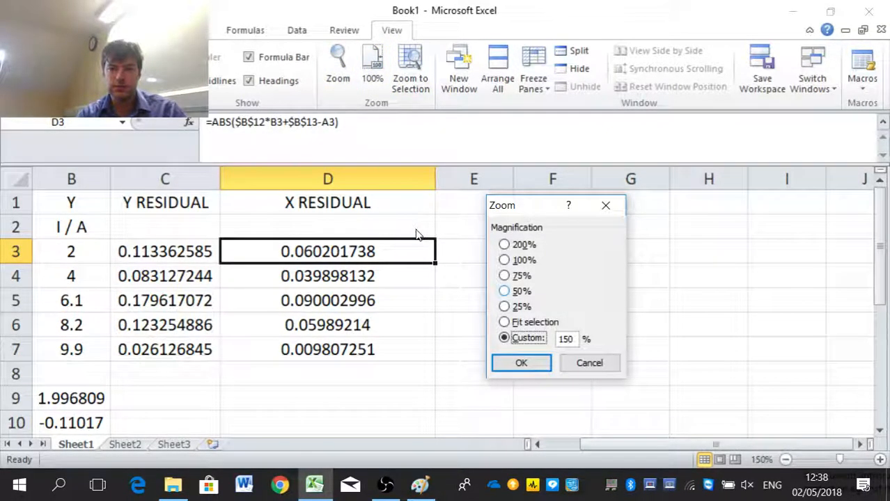
{"action": "key", "text": "Escape"}
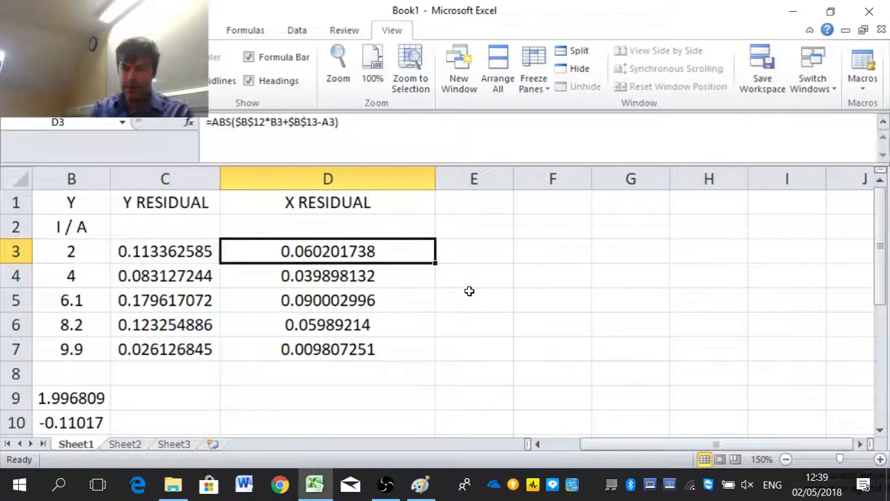
Label cell E3, beside the first X residual, as U Slope and leave F3 empty
{"action": "key", "text": "Right"}
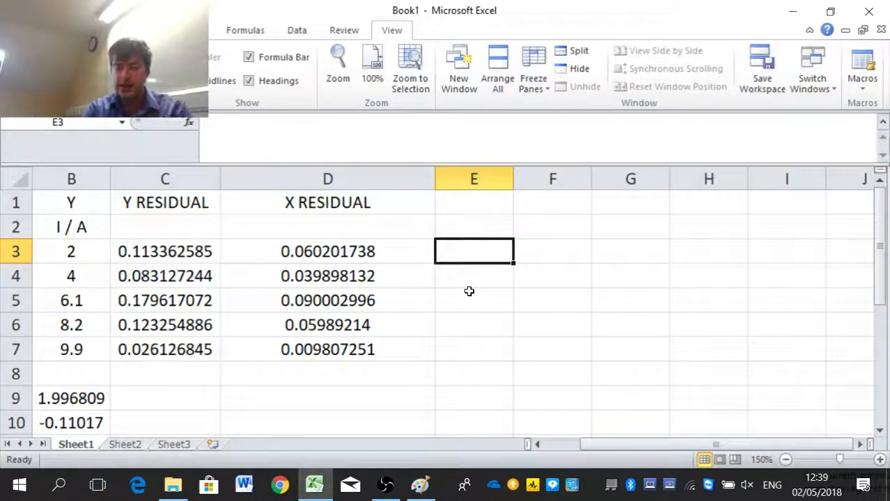
{"action": "type", "text": "U S"}
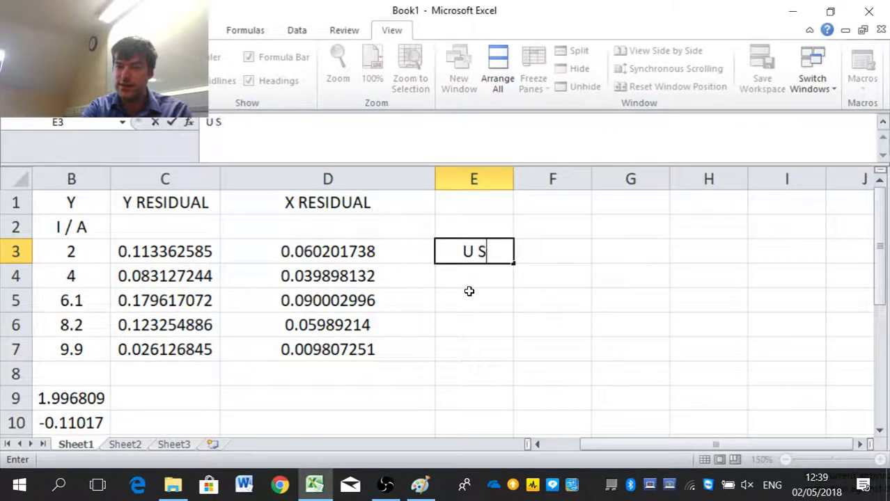
{"action": "type", "text": "lope"}
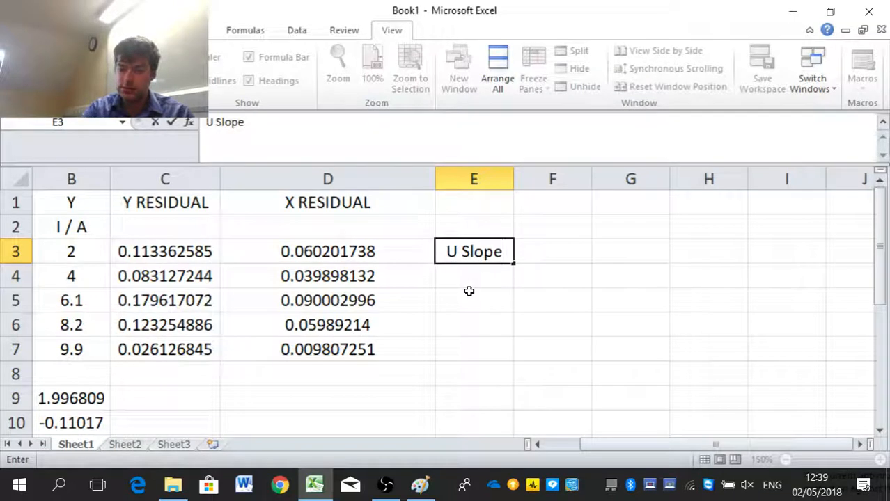
{"action": "key", "text": "Right"}
{"action": "type", "text": "="}
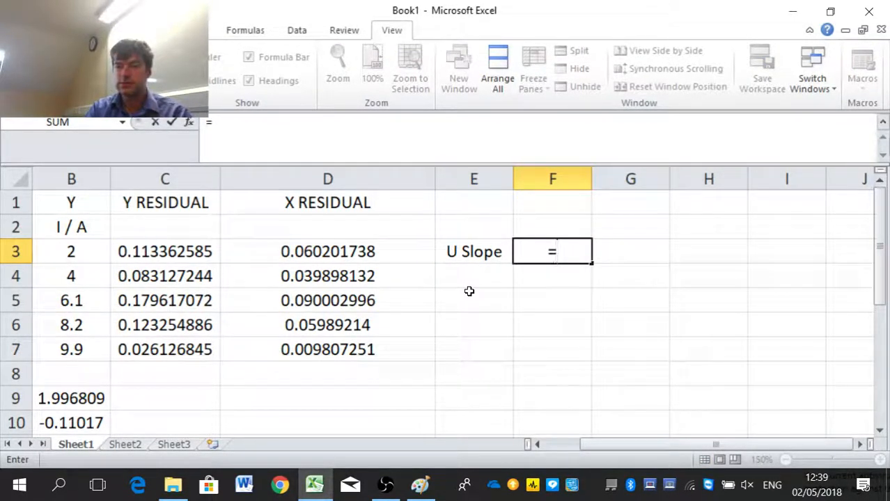
{"action": "key", "text": "BackSpace"}
{"action": "key", "text": "Return"}
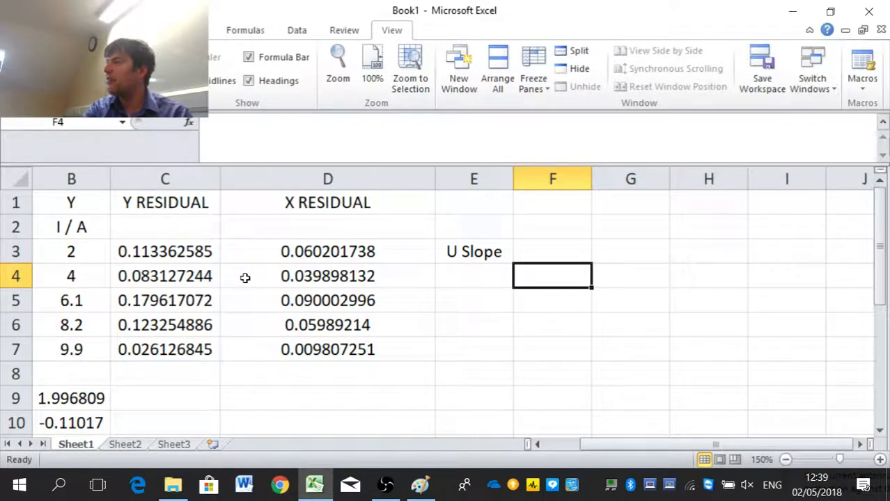
Average the X residuals beneath their column by entering =AVERAGE(D3:D7) in D8
{"action": "key", "text": "Left"}
{"action": "key", "text": "Left"}
{"action": "key", "text": "Down"}
{"action": "key", "text": "Down"}
{"action": "key", "text": "Down"}
{"action": "key", "text": "Down"}
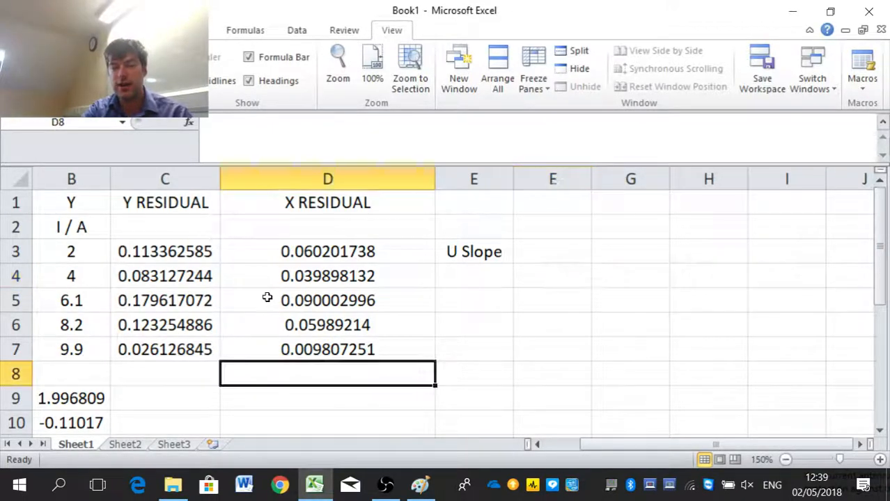
{"action": "type", "text": "=AVERAGE("}
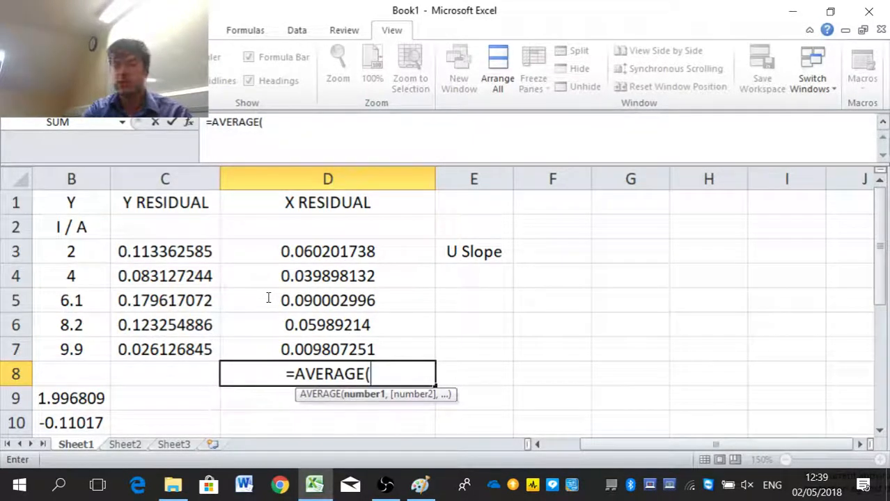
{"action": "key", "text": "Up"}
{"action": "key", "text": "shift+Up"}
{"action": "key", "text": "shift+Up"}
{"action": "key", "text": "shift+Up"}
{"action": "key", "text": "shift+Up"}
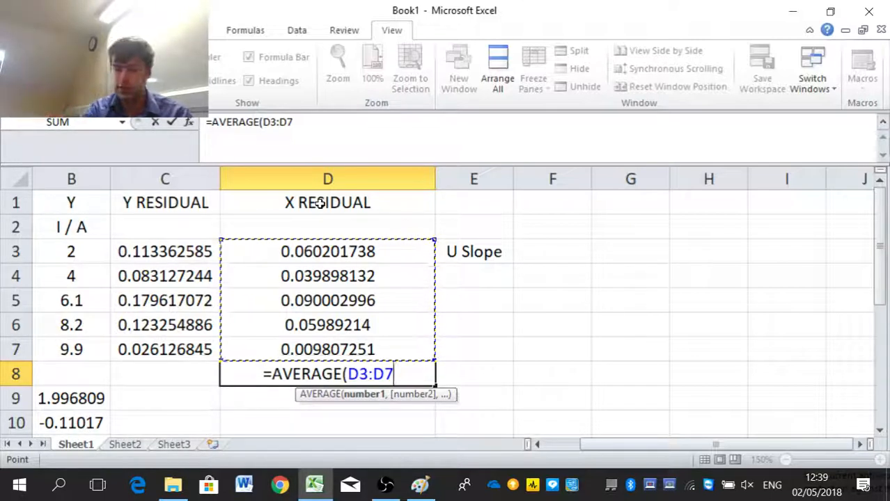
{"action": "type", "text": ")"}
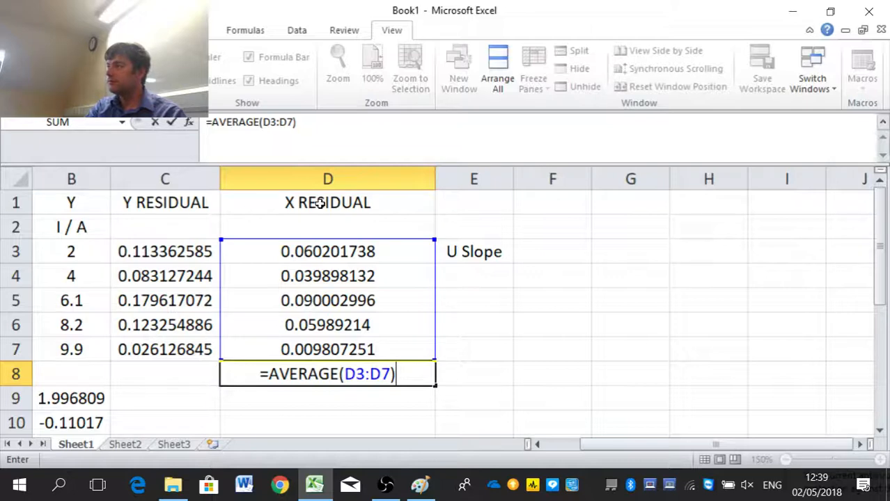
{"action": "key", "text": "Return"}
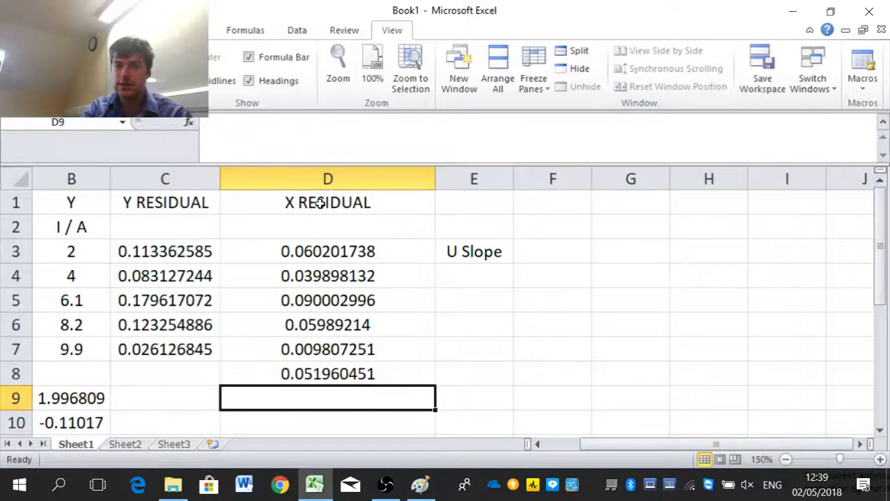
Average the Y residuals beneath their column by entering =AVERAGE(C3:C7) in C8
{"action": "key", "text": "Up"}
{"action": "key", "text": "Left"}
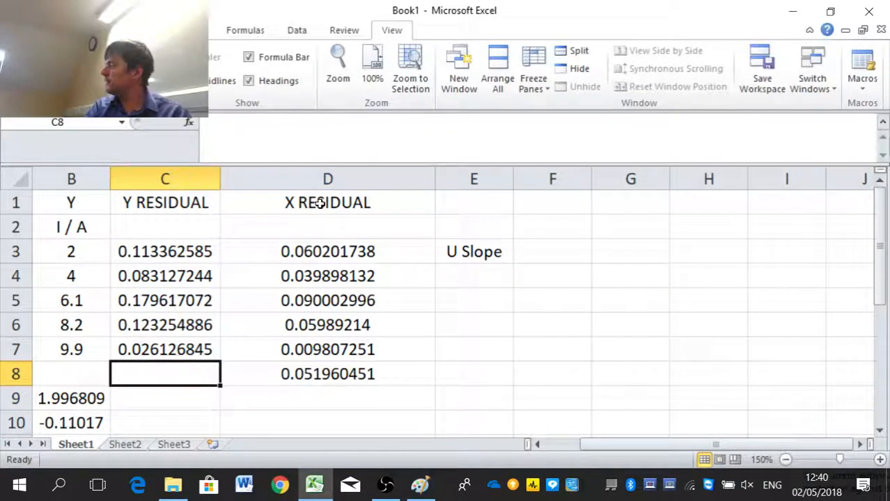
{"action": "type", "text": "=AVERAGE("}
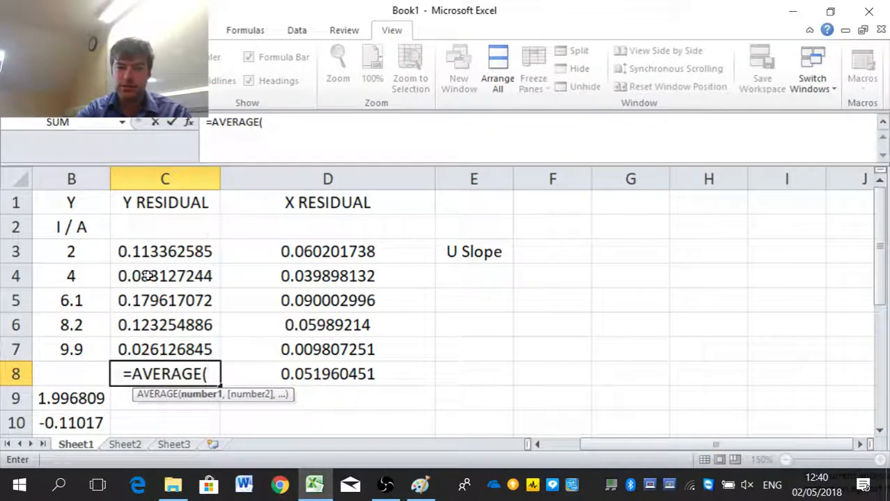
{"action": "left_click_drag", "start_coordinate": [180, 350], "coordinate": [186, 254]}
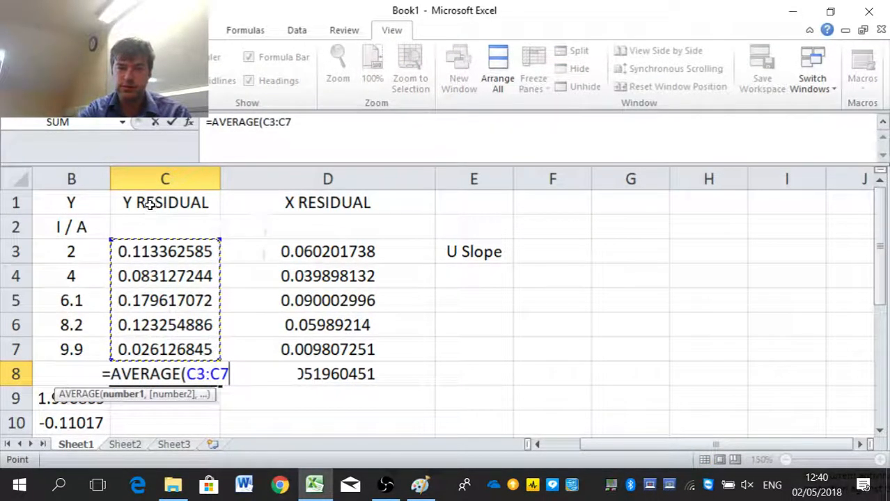
{"action": "type", "text": ")"}
{"action": "key", "text": "Return"}
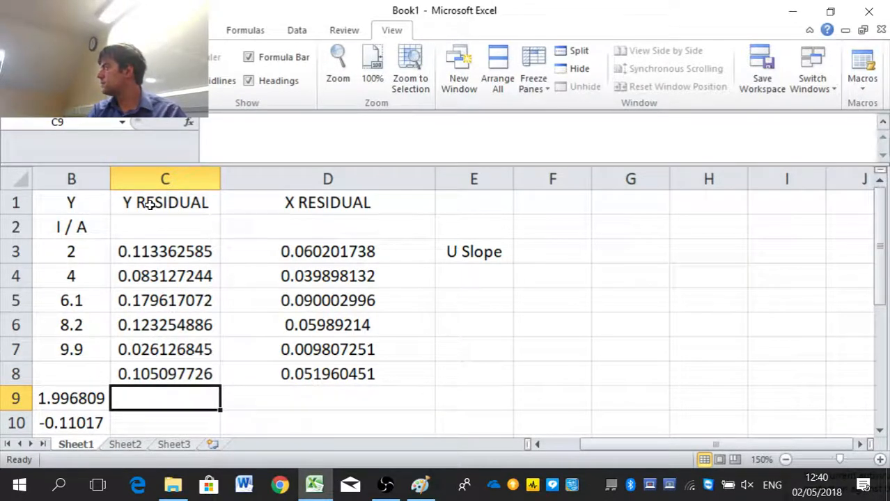
Begin the U Slope formula in F3 with the average Y residual divided by the average X residual, =(C8/D8)
{"action": "key", "text": "Right"}
{"action": "key", "text": "Right"}
{"action": "key", "text": "Right"}
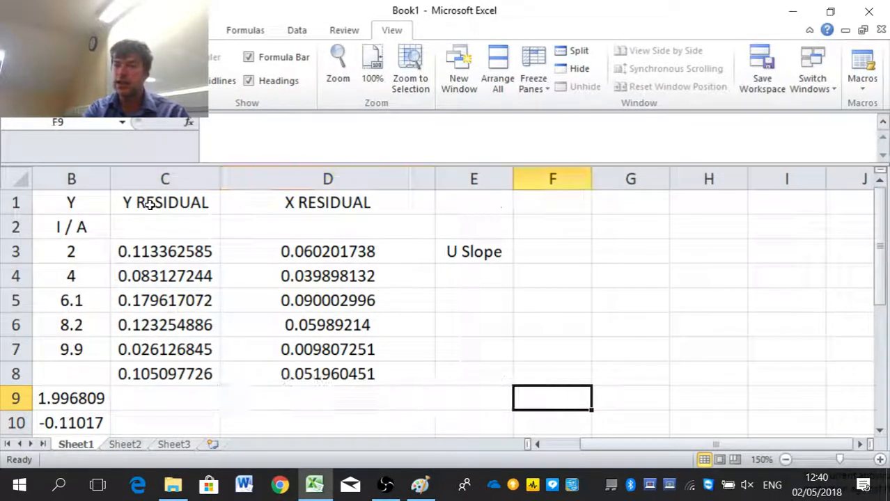
{"action": "key", "text": "Up"}
{"action": "key", "text": "Up"}
{"action": "key", "text": "Up"}
{"action": "key", "text": "Up"}
{"action": "key", "text": "Up"}
{"action": "key", "text": "Up"}
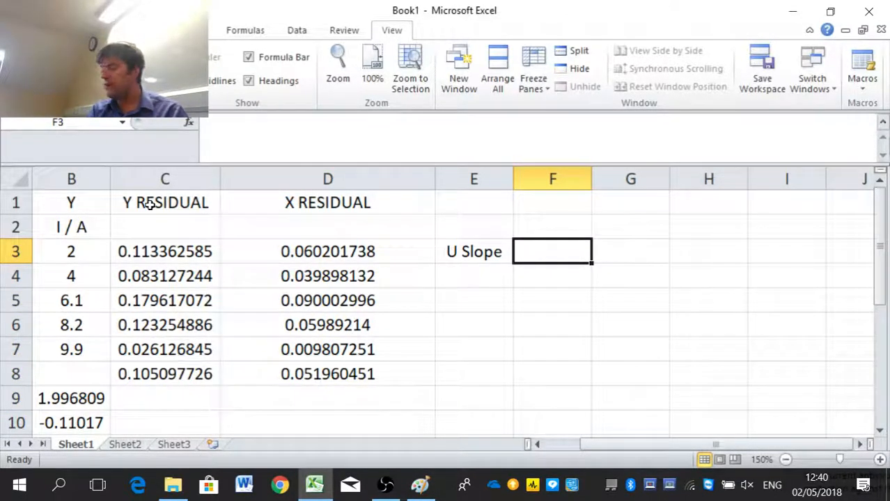
{"action": "type", "text": "="}
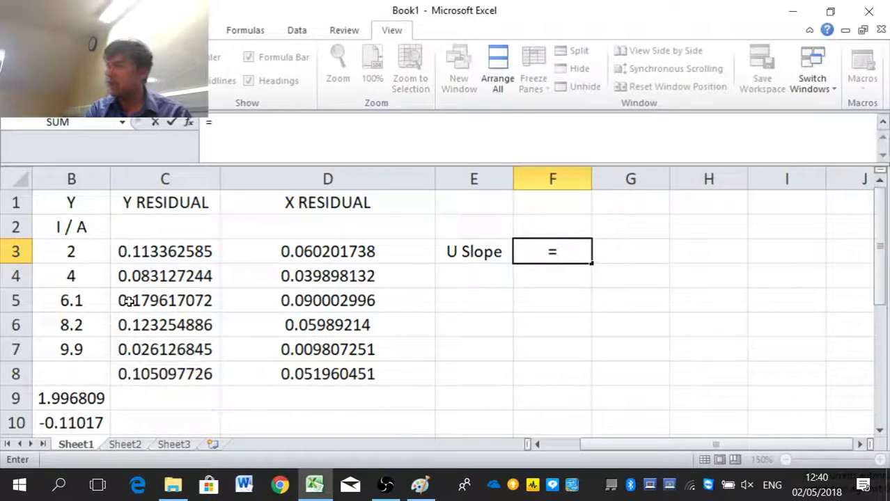
{"action": "type", "text": "C8"}
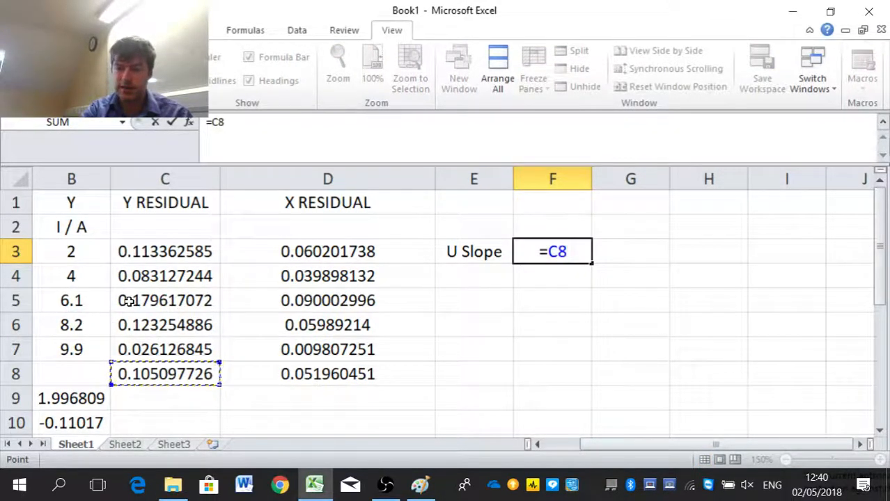
{"action": "key", "text": "BackSpace"}
{"action": "key", "text": "BackSpace"}
{"action": "type", "text": "("}
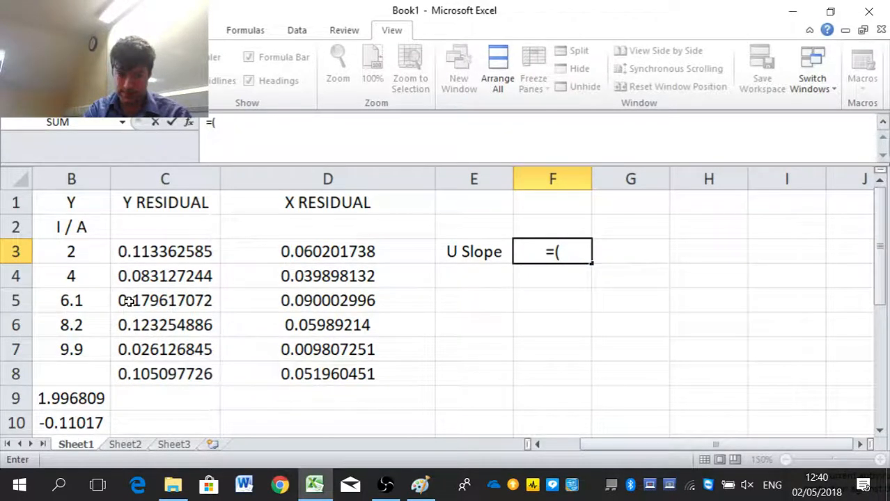
{"action": "type", "text": "C8/"}
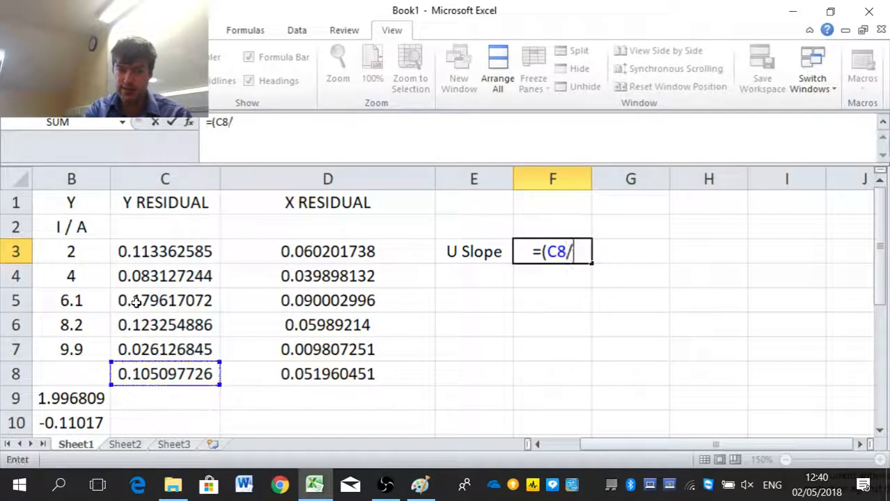
{"action": "key", "text": "Left"}
{"action": "key", "text": "Left"}
{"action": "key", "text": "Down"}
{"action": "key", "text": "Down"}
{"action": "key", "text": "Down"}
{"action": "key", "text": "Down"}
{"action": "key", "text": "Down"}
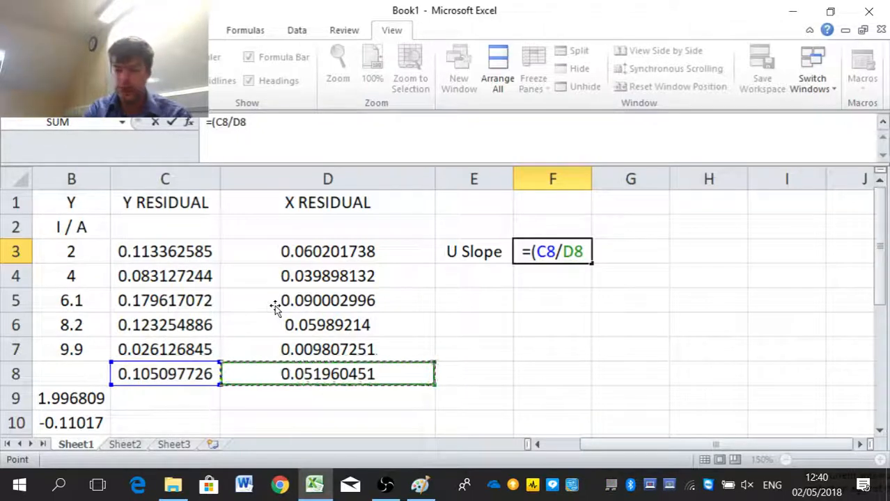
{"action": "type", "text": ")"}
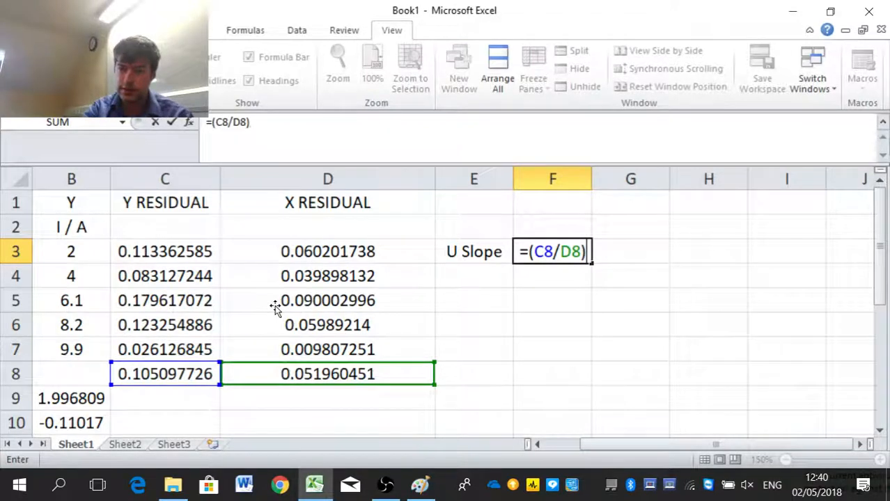
Complete the U Slope formula in F3 by dividing the residual ratio by SQRT(5)
{"action": "type", "text": "/"}
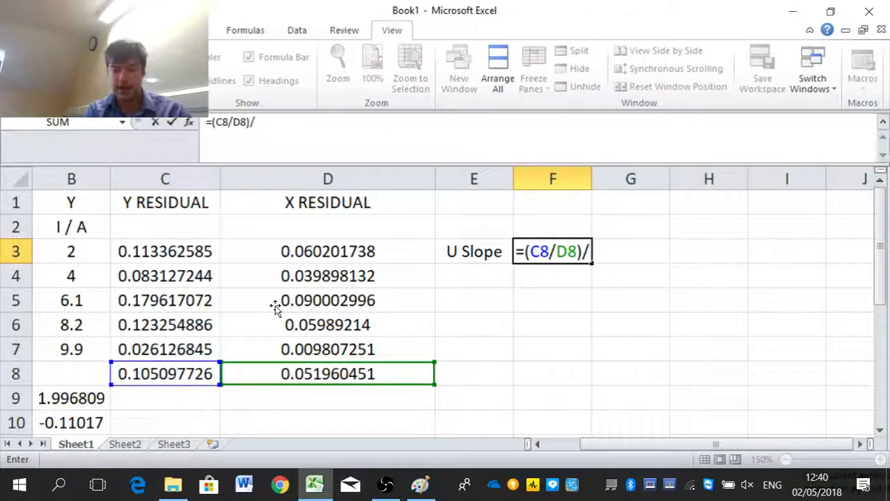
{"action": "type", "text": "SQRT("}
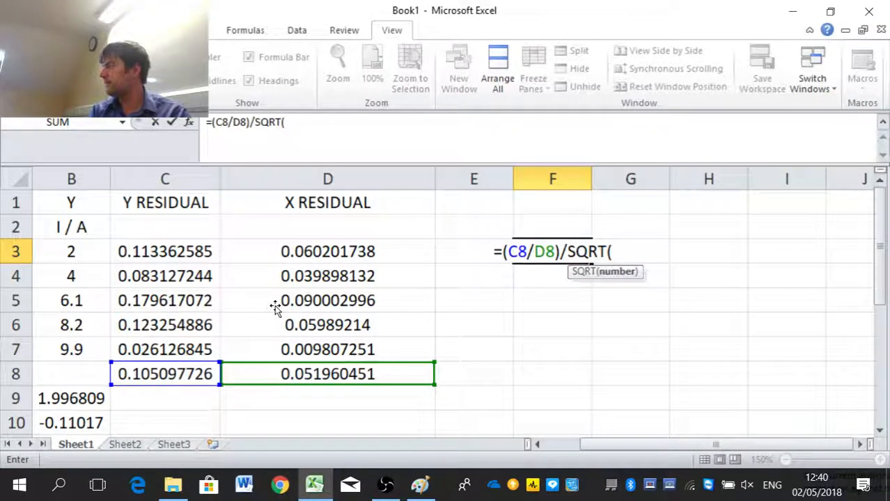
{"action": "type", "text": "5)"}
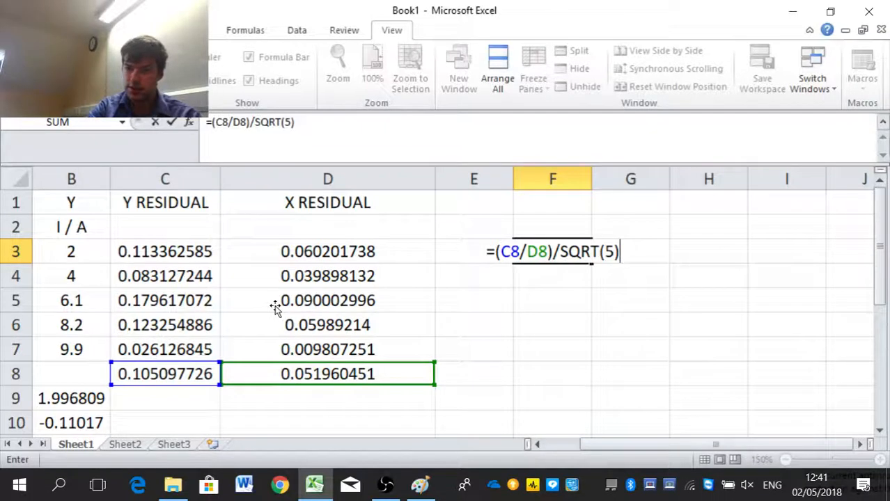
{"action": "key", "text": "Return"}
Label E2 as Slope and reference the best-fit slope in F2 with =B9
{"action": "key", "text": "Left"}
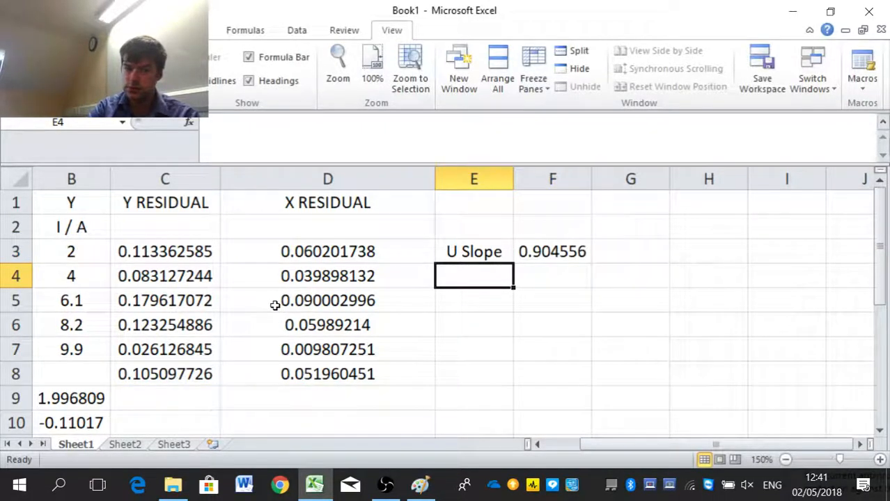
{"action": "key", "text": "Up"}
{"action": "key", "text": "Up"}
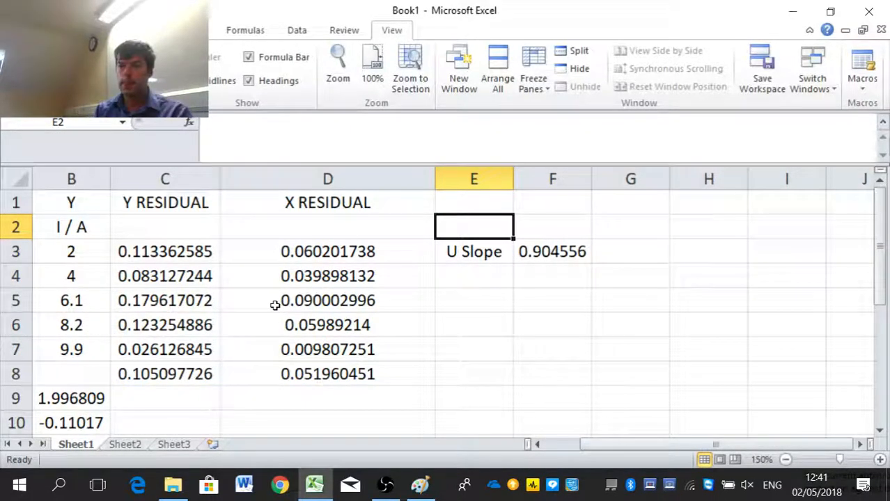
{"action": "type", "text": "Sl"}
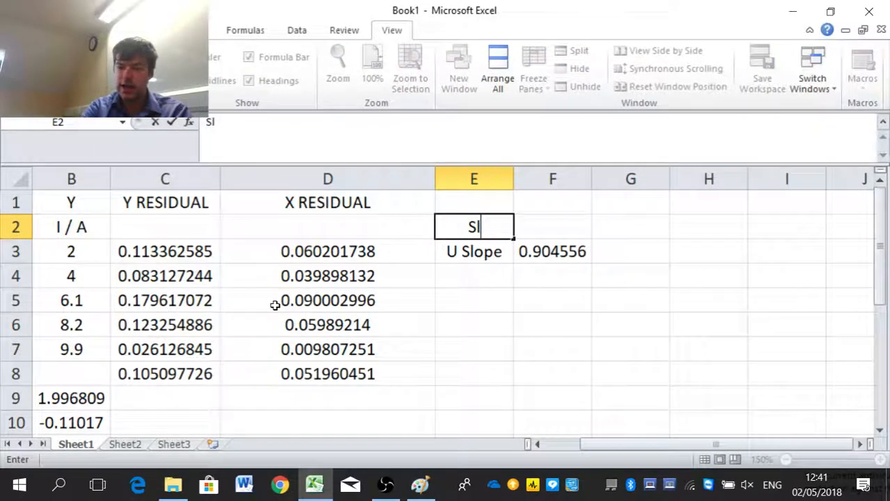
{"action": "type", "text": "ope"}
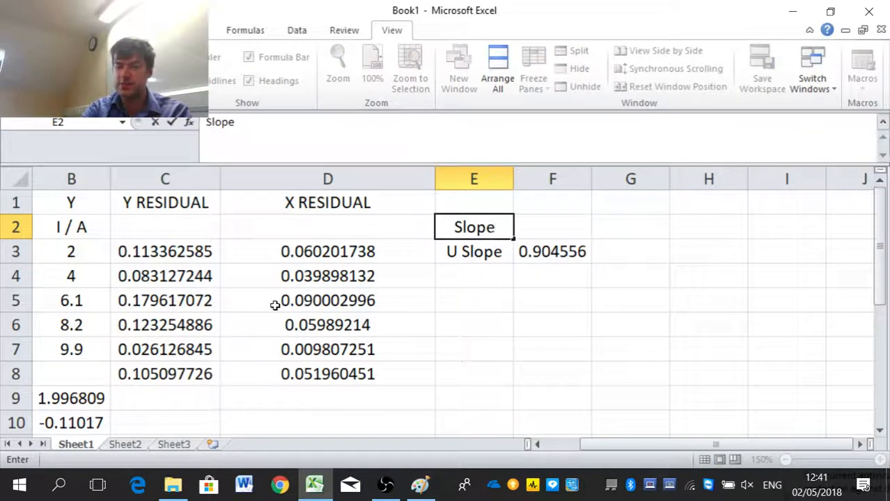
{"action": "key", "text": "Tab"}
{"action": "type", "text": "="}
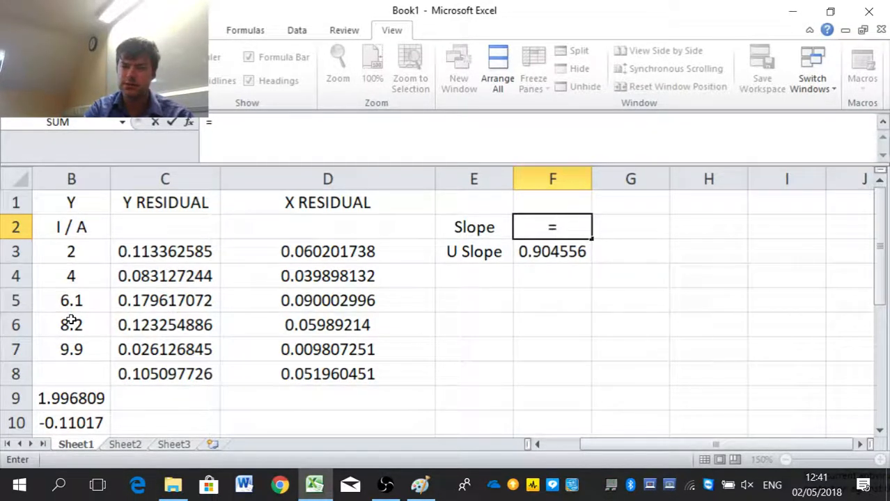
{"action": "left_click", "coordinate": [73, 399]}
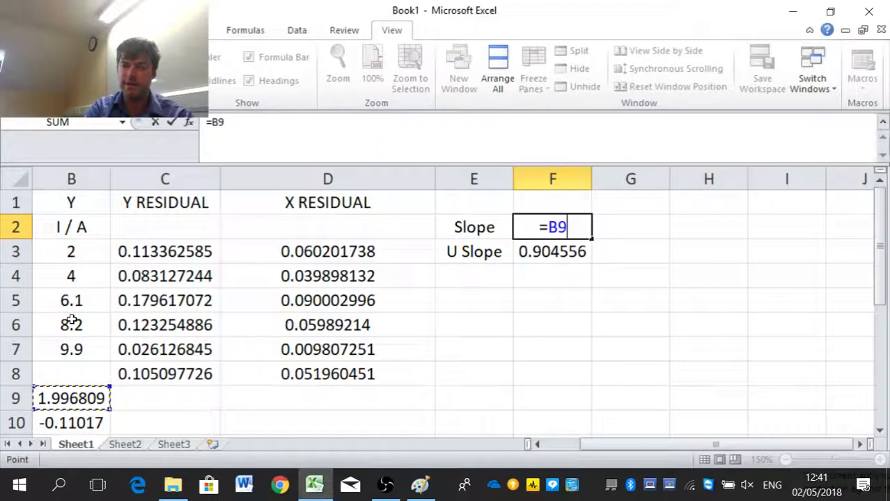
{"action": "key", "text": "Return"}
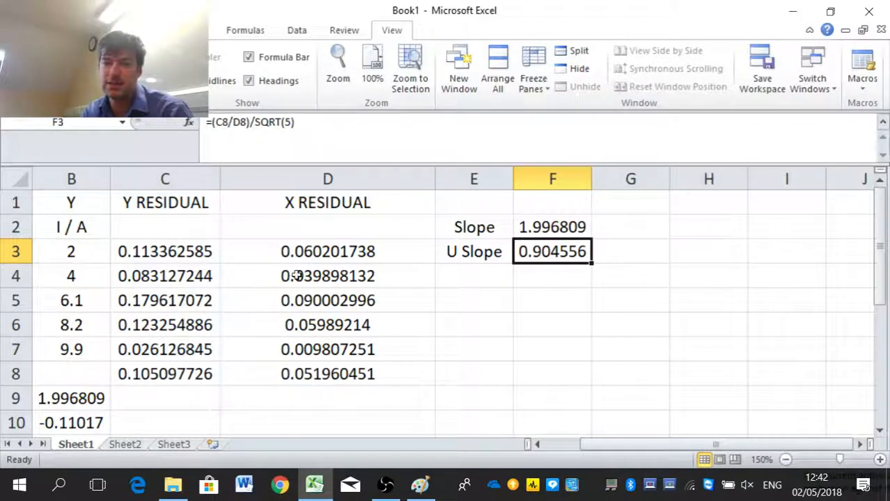
Try a larger number of data points in the U Slope formula in F3 by changing the square root to SQRT(20)
{"action": "key", "text": "F2"}
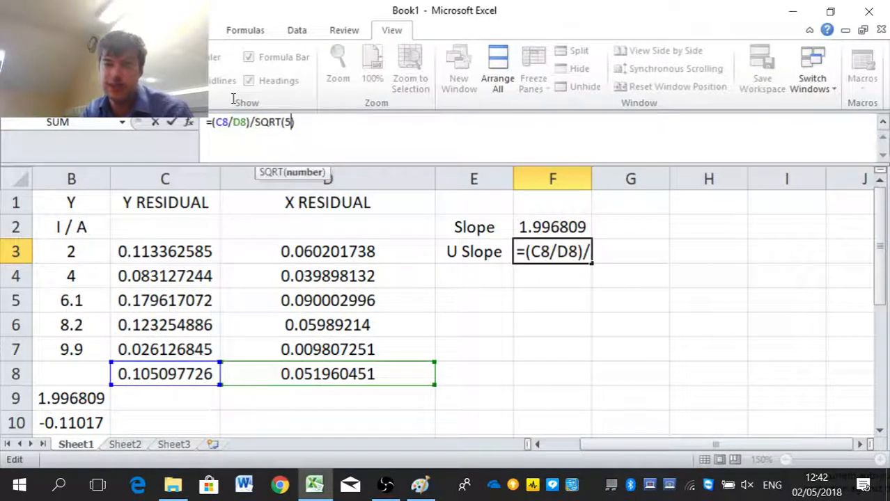
{"action": "key", "text": "Left"}
{"action": "key", "text": "BackSpace"}
{"action": "type", "text": "20"}
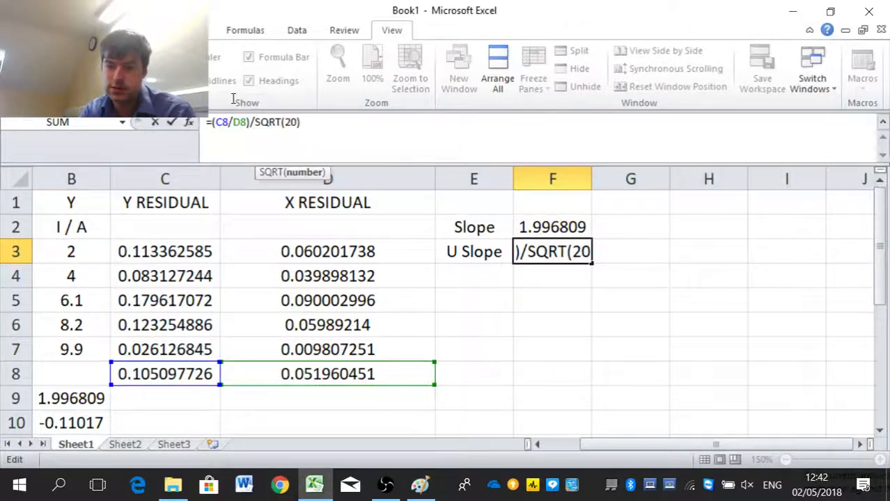
{"action": "key", "text": "Return"}
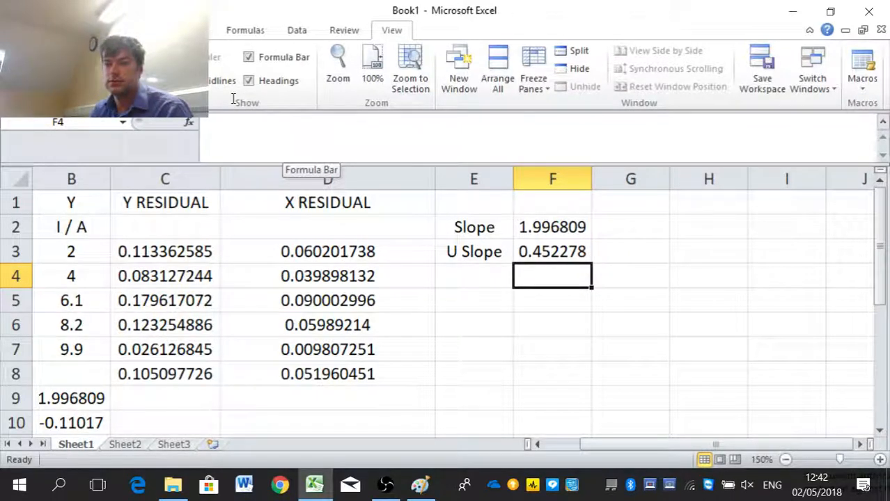
Try 100 under the square root in the U Slope formula in F3 and restore it to =(C8/D8)/SQRT(5)
{"action": "key", "text": "Up"}
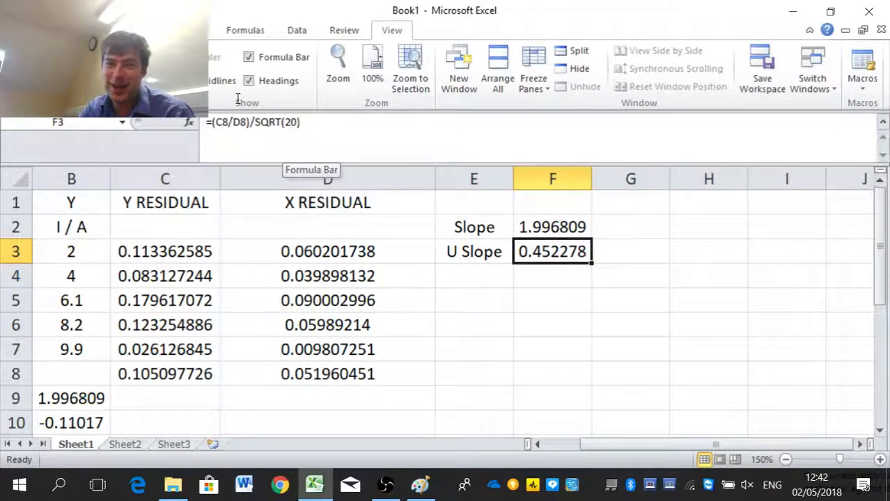
{"action": "key", "text": "F2"}
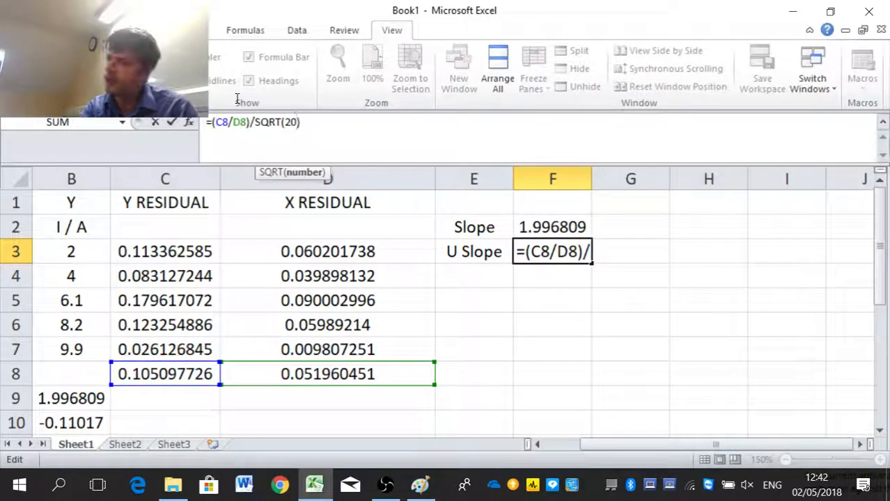
{"action": "key", "text": "BackSpace"}
{"action": "key", "text": "BackSpace"}
{"action": "type", "text": "1"}
{"action": "type", "text": "000000"}
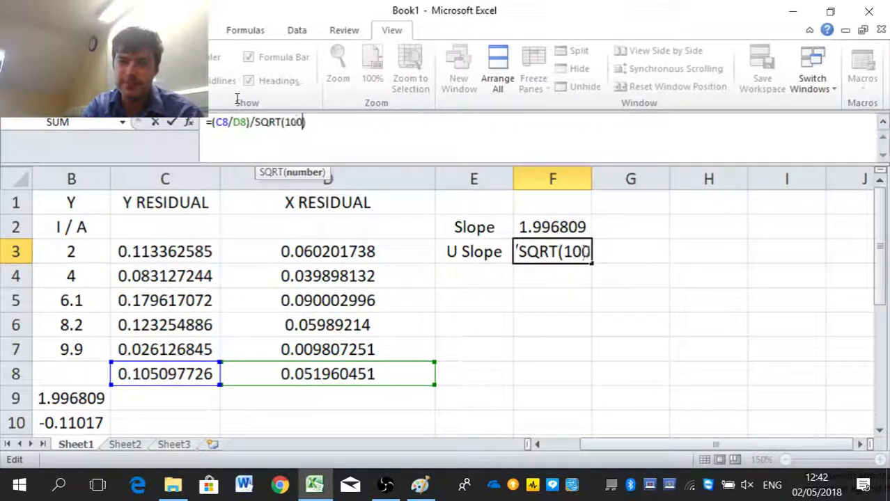
{"action": "key", "text": "Return"}
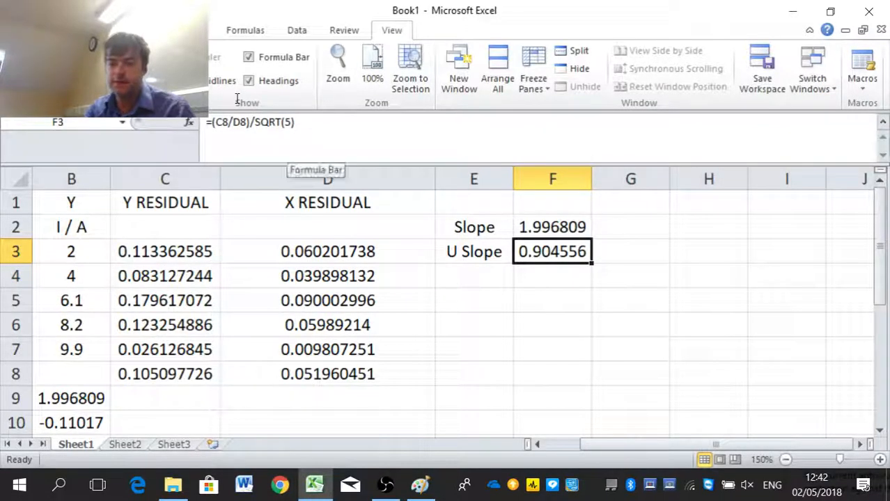
{"action": "key", "text": "Down"}
{"action": "key", "text": "Up"}
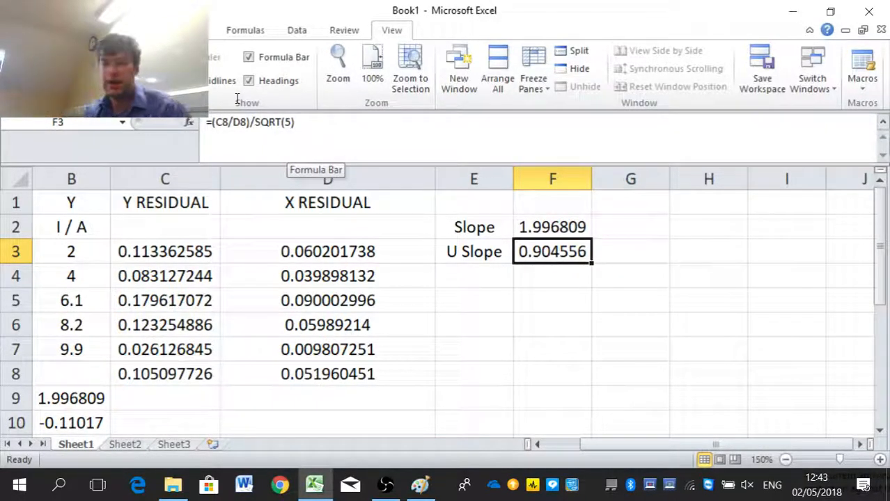
Label cell E5 as R=1/slope
{"action": "key", "text": "Down"}
{"action": "key", "text": "Down"}
{"action": "key", "text": "Left"}
{"action": "type", "text": "1/S"}
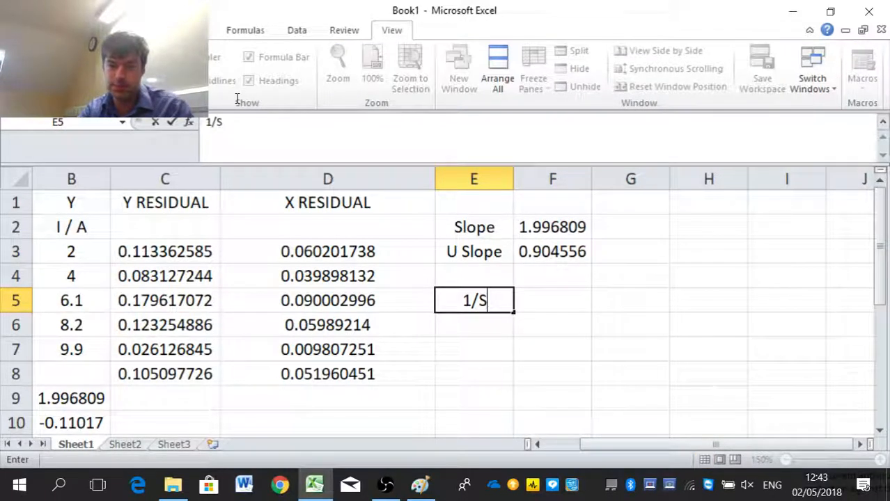
{"action": "key", "text": "BackSpace"}
{"action": "key", "text": "BackSpace"}
{"action": "key", "text": "BackSpace"}
{"action": "type", "text": "R"}
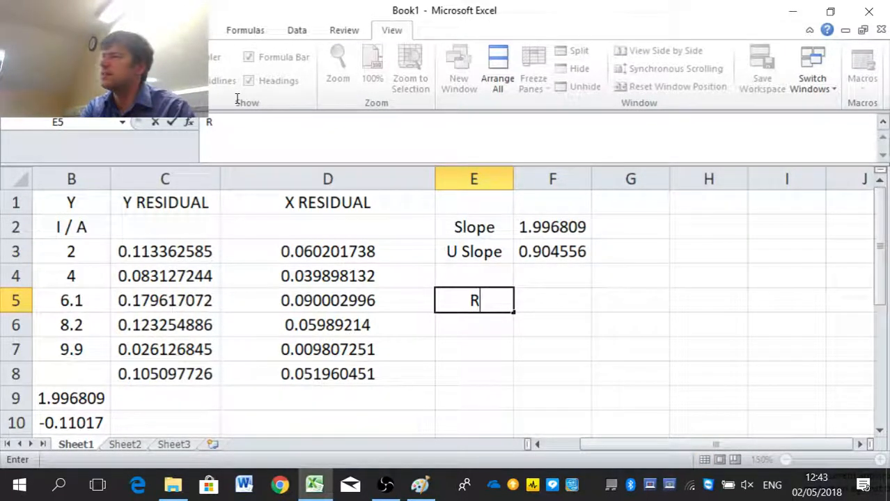
{"action": "type", "text": "=1/s"}
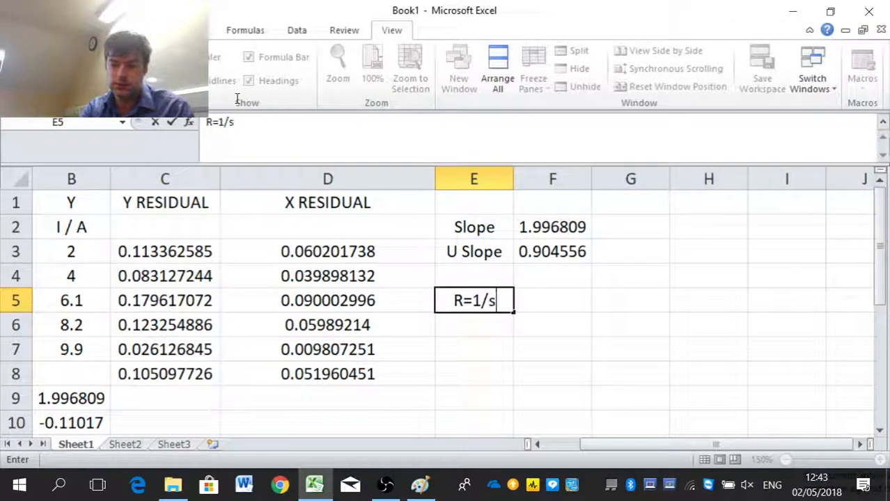
{"action": "type", "text": "lope"}
{"action": "key", "text": "Return"}
Compute the resistance in F5 as the reciprocal of the slope with =1/F2
{"action": "key", "text": "Right"}
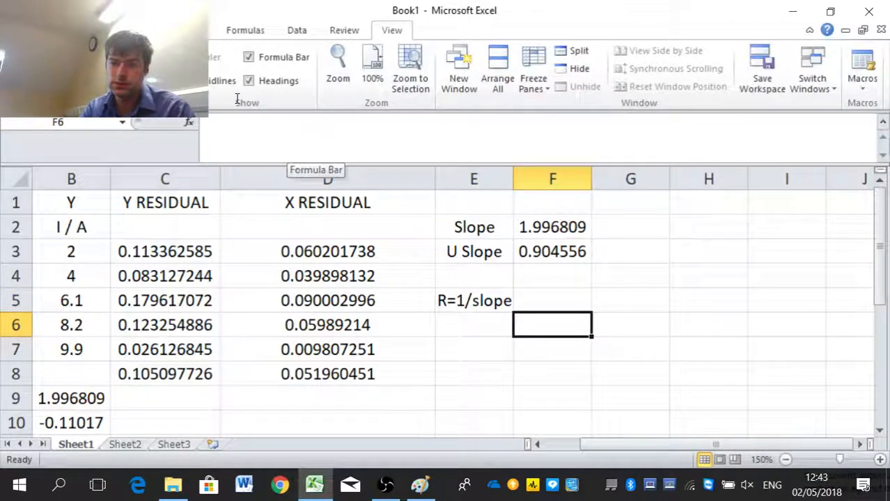
{"action": "key", "text": "Up"}
{"action": "type", "text": "=1"}
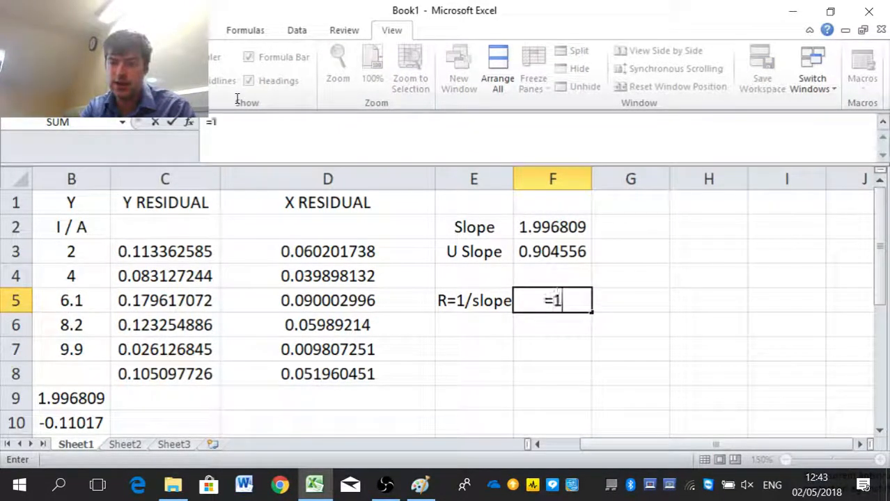
{"action": "type", "text": "/"}
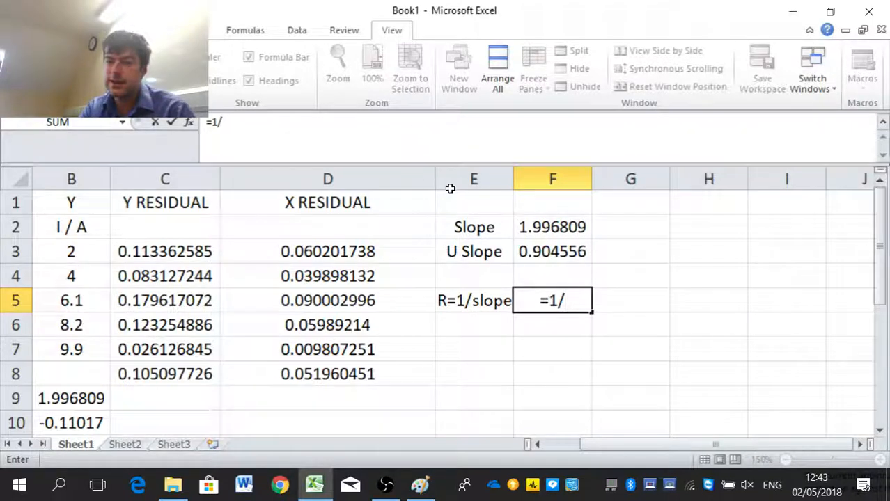
{"action": "key", "text": "Up"}
{"action": "key", "text": "Up"}
{"action": "key", "text": "Up"}
{"action": "key", "text": "Return"}
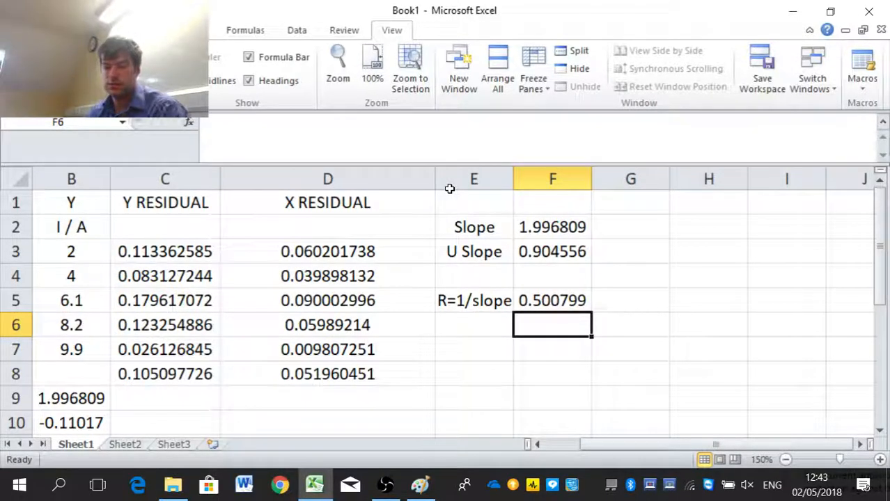
{"action": "key", "text": "Up"}
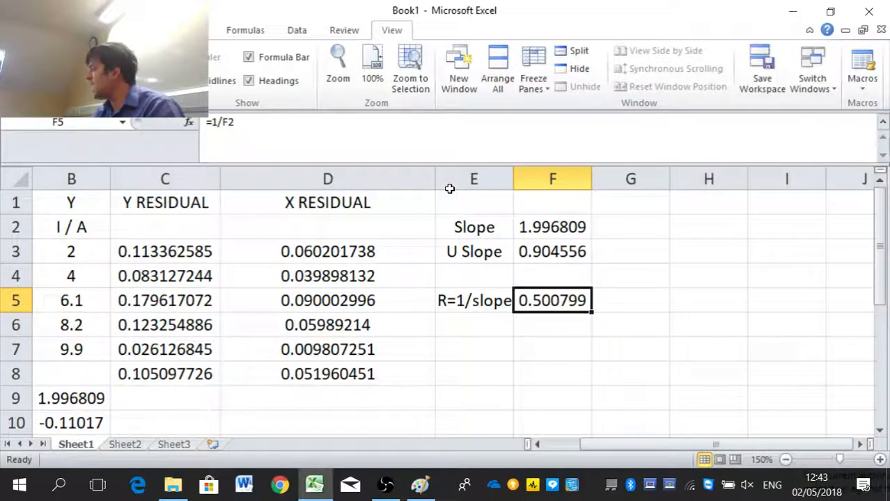
Label cell E6 as U R and select F6 for its value
{"action": "key", "text": "Down"}
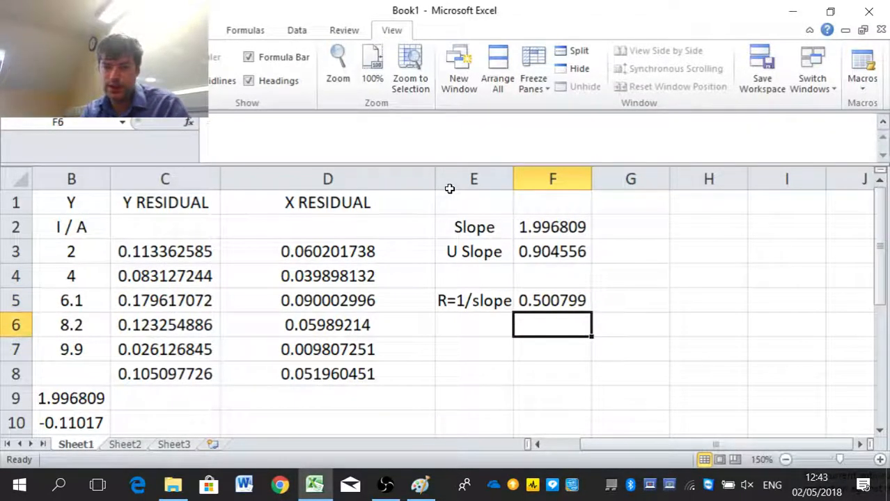
{"action": "key", "text": "Left"}
{"action": "type", "text": "U R"}
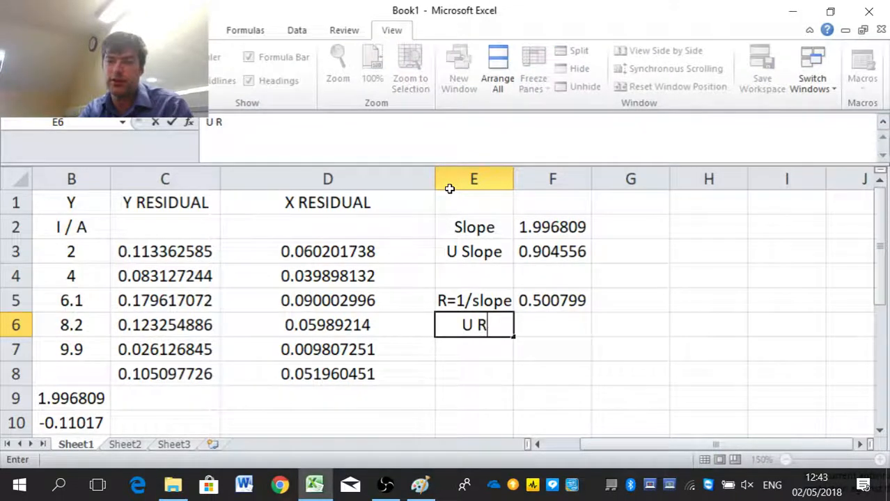
{"action": "key", "text": "Return"}
{"action": "key", "text": "Right"}
{"action": "key", "text": "Up"}
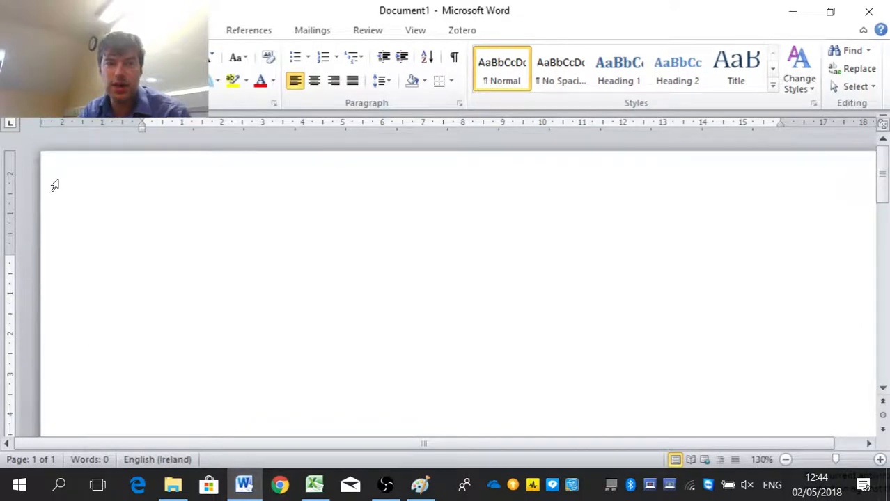
In the blank Word document, try an equation showing x to the power m followed by U =
{"action": "left_click", "coordinate": [115, 30]}
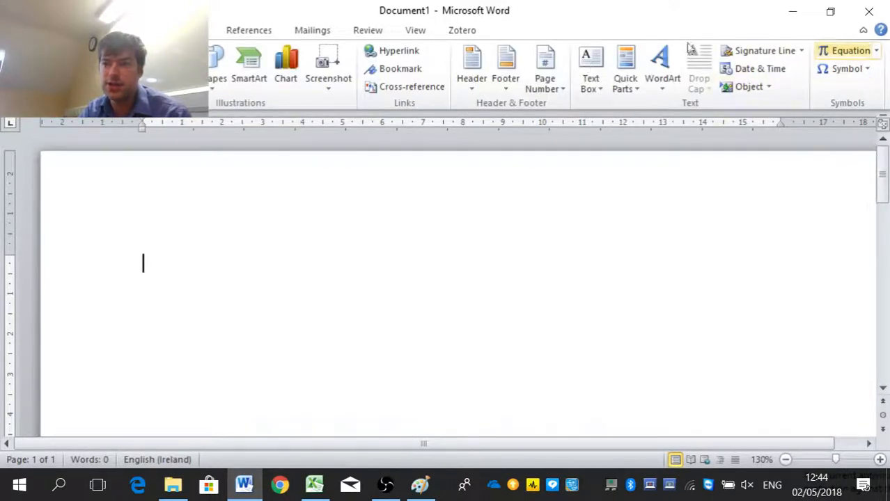
{"action": "left_click", "coordinate": [851, 51]}
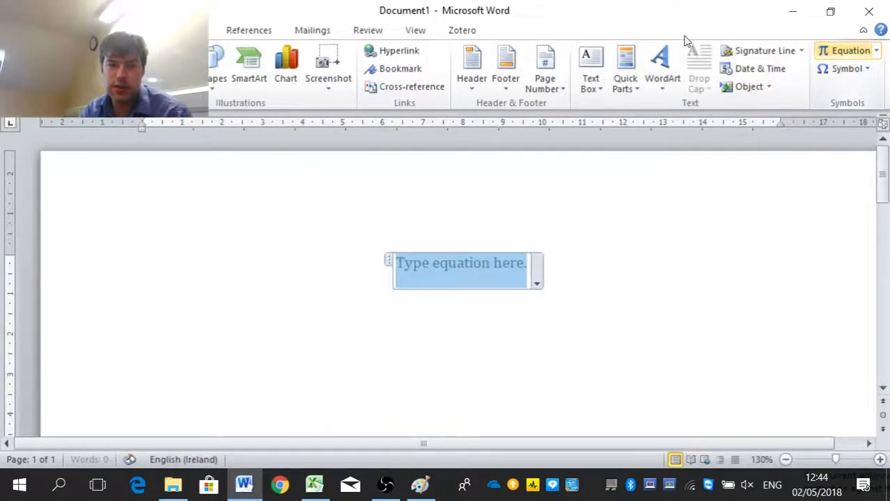
{"action": "type", "text": "x^m"}
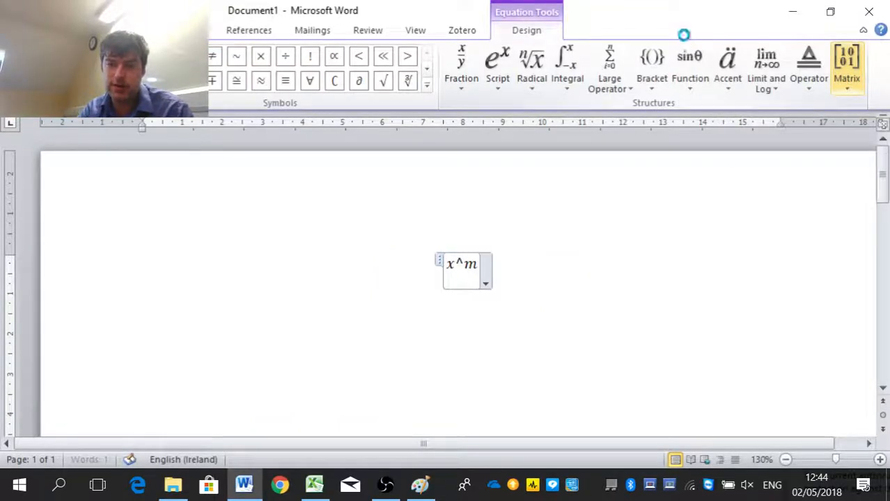
{"action": "key", "text": "space"}
{"action": "key", "text": "Right"}
{"action": "key", "text": "Right"}
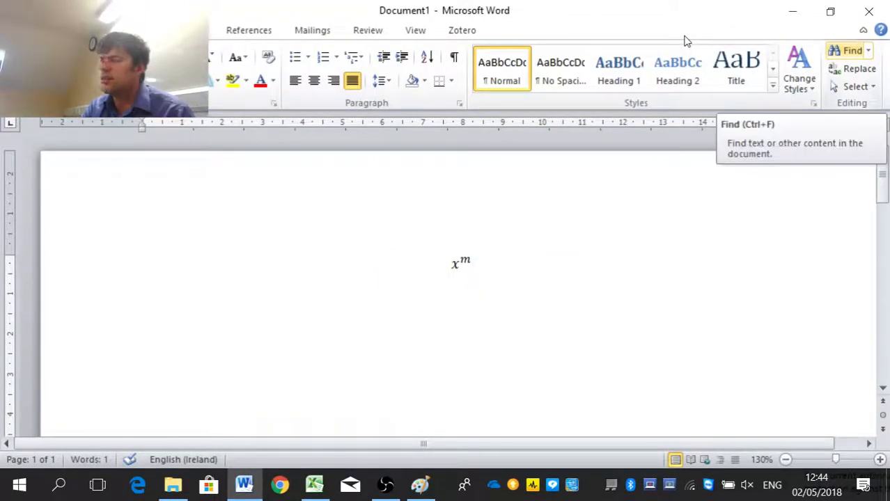
{"action": "key", "text": "Left"}
{"action": "type", "text": "U"}
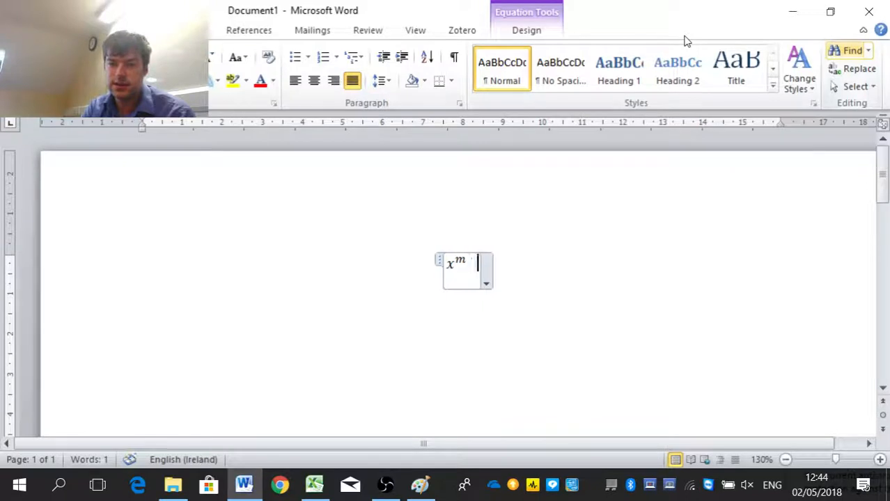
{"action": "type", "text": " ="}
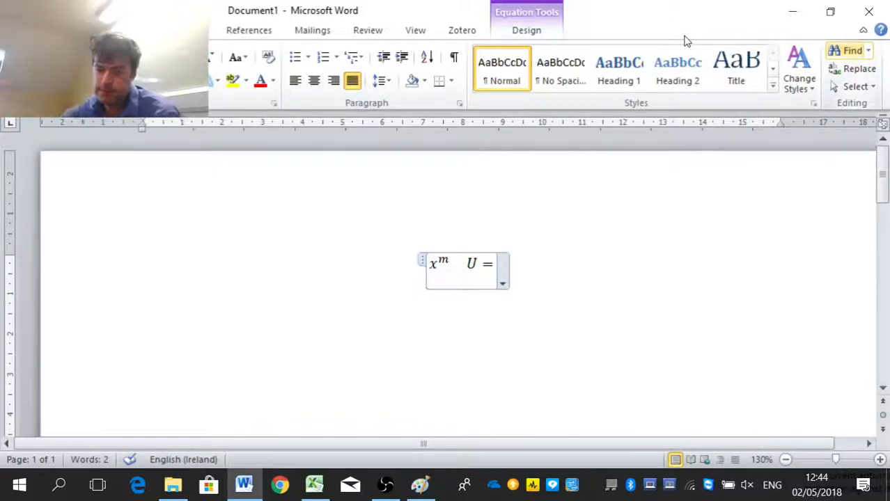
Delete the whole trial equation so the Word page is blank
{"action": "key", "text": "BackSpace"}
{"action": "key", "text": "BackSpace"}
{"action": "key", "text": "BackSpace"}
{"action": "key", "text": "BackSpace"}
{"action": "key", "text": "BackSpace"}
{"action": "key", "text": "BackSpace"}
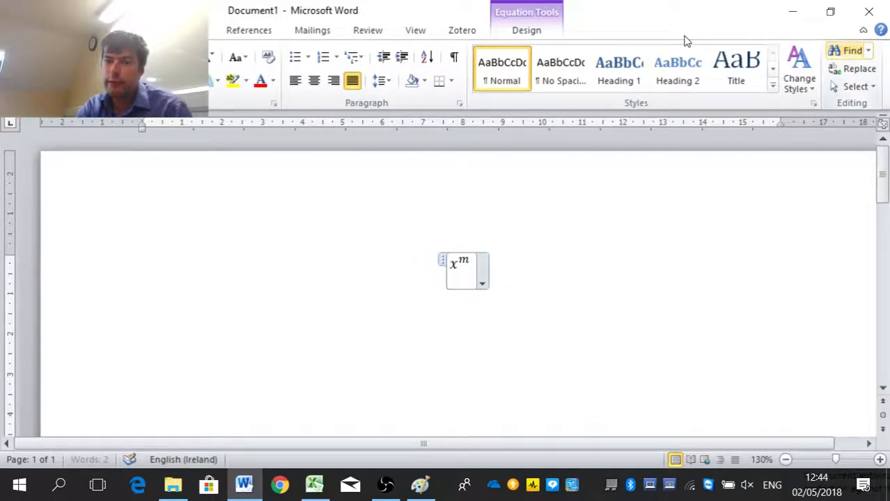
{"action": "key", "text": "BackSpace"}
{"action": "key", "text": "BackSpace"}
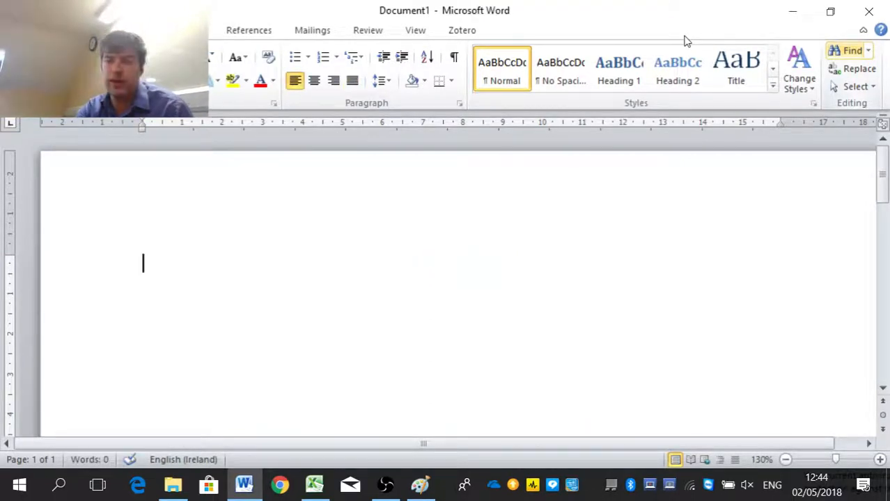
Write R=1/m as plain text and begin a U R = line two lines below it
{"action": "type", "text": "R"}
{"action": "key", "text": "BackSpace"}
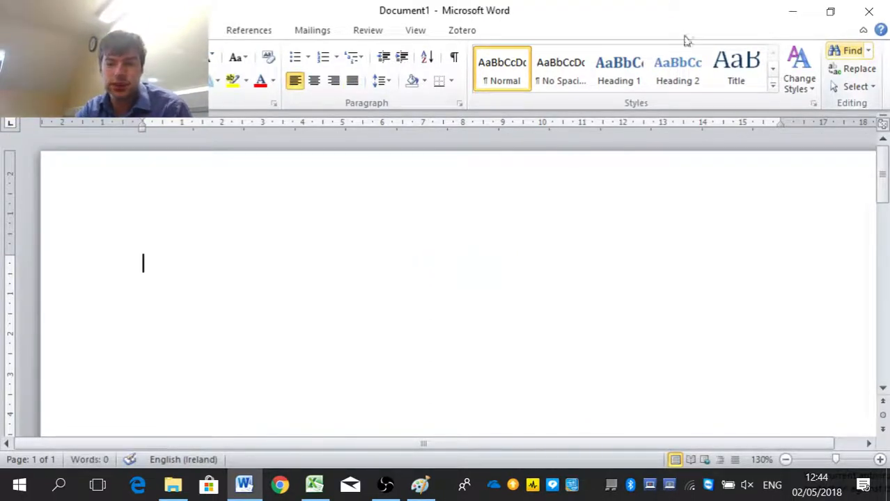
{"action": "type", "text": "R=1/x"}
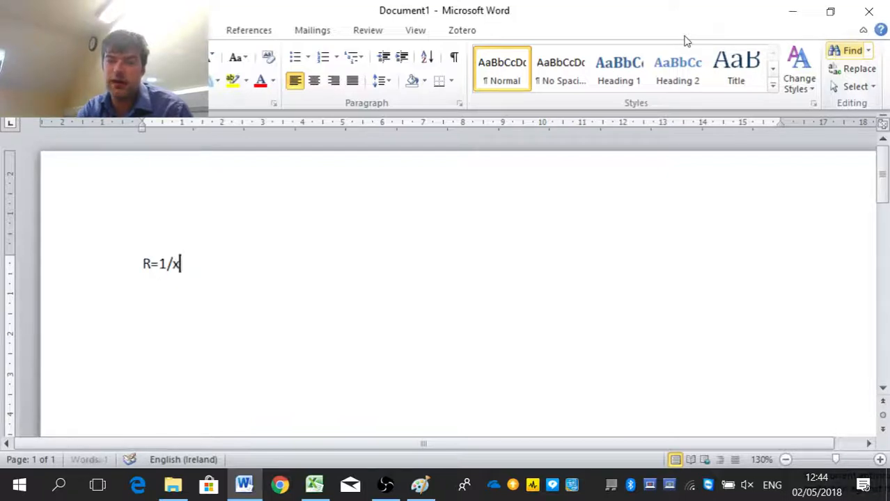
{"action": "key", "text": "Return"}
{"action": "key", "text": "Return"}
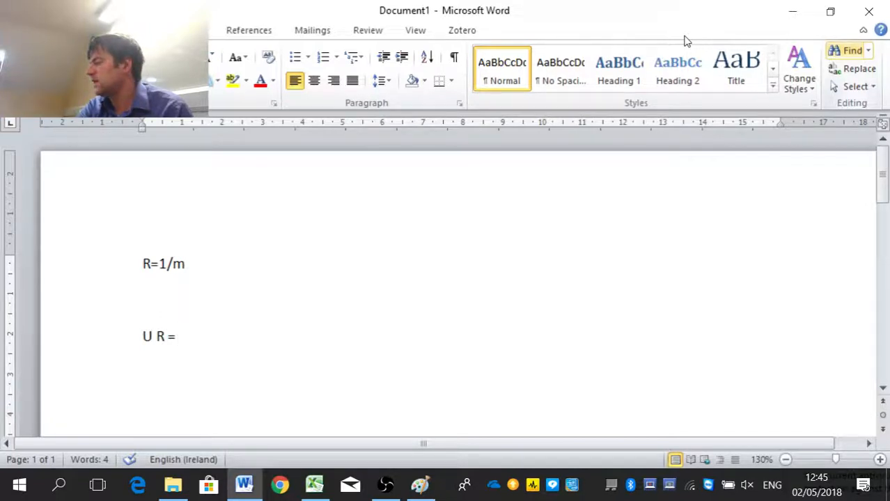
Try R ( m U as the right-hand side of the U R line, and erase the line back to U
{"action": "type", "text": "R ("}
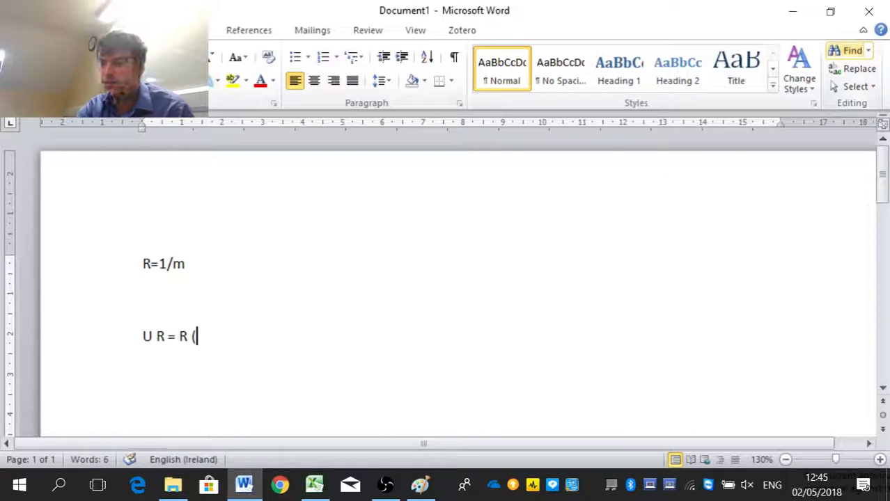
{"action": "type", "text": " m U"}
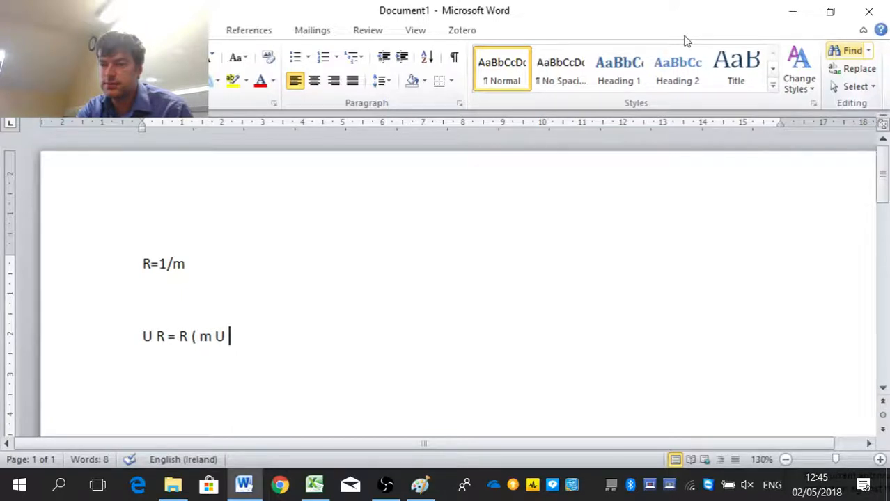
{"action": "key", "text": "BackSpace"}
{"action": "key", "text": "BackSpace"}
{"action": "key", "text": "BackSpace"}
{"action": "key", "text": "BackSpace"}
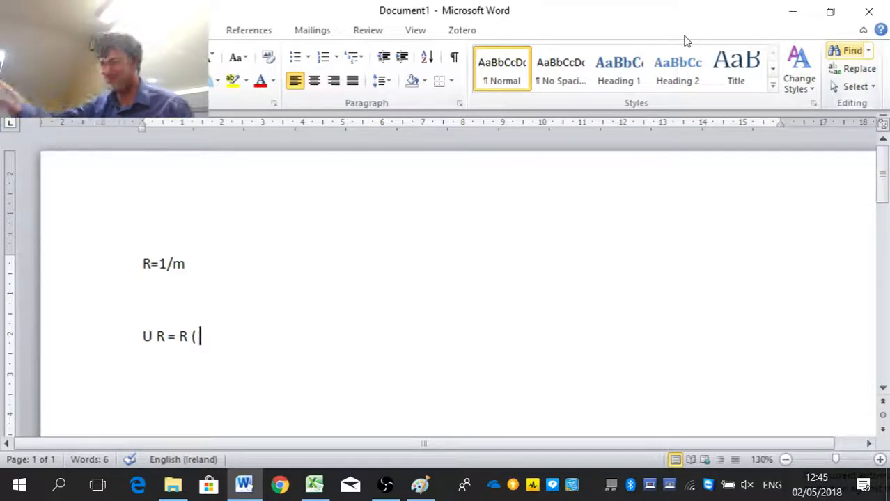
{"action": "key", "text": "BackSpace"}
{"action": "key", "text": "BackSpace"}
{"action": "key", "text": "BackSpace"}
{"action": "key", "text": "BackSpace"}
{"action": "key", "text": "BackSpace"}
{"action": "key", "text": "BackSpace"}
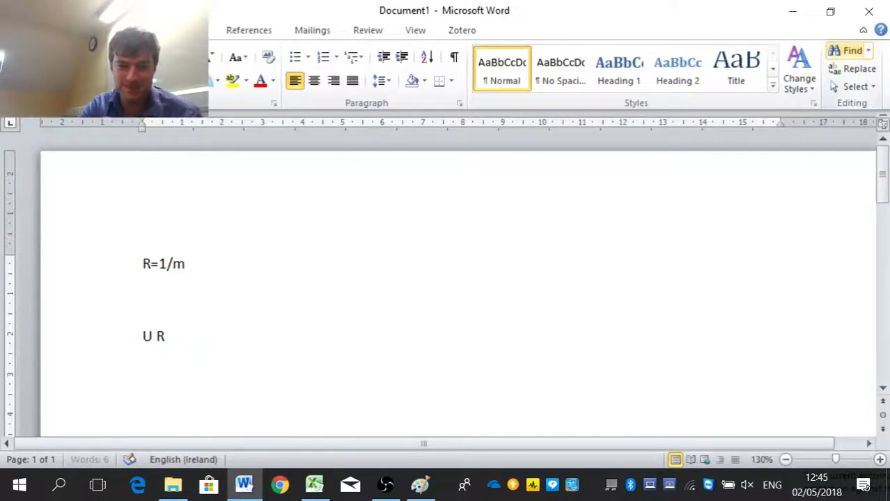
{"action": "key", "text": "BackSpace"}
{"action": "key", "text": "BackSpace"}
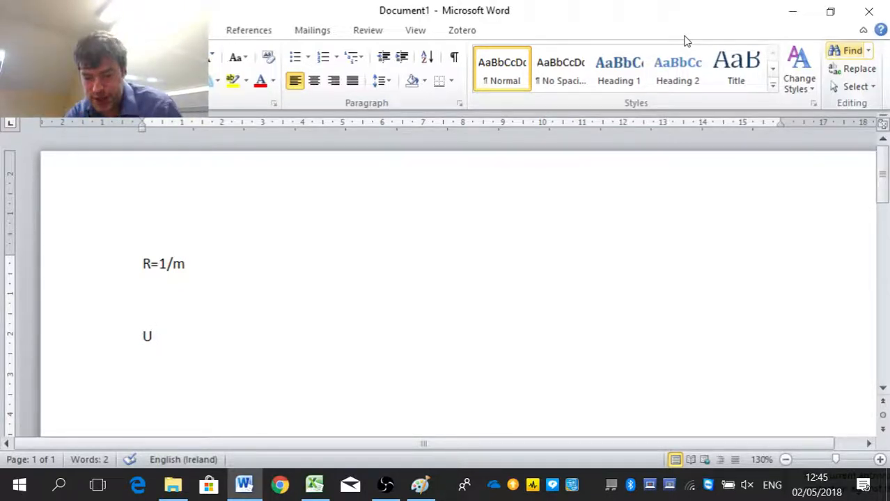
Rewrite the uncertainty line as U R = R n Um
{"action": "type", "text": "R "}
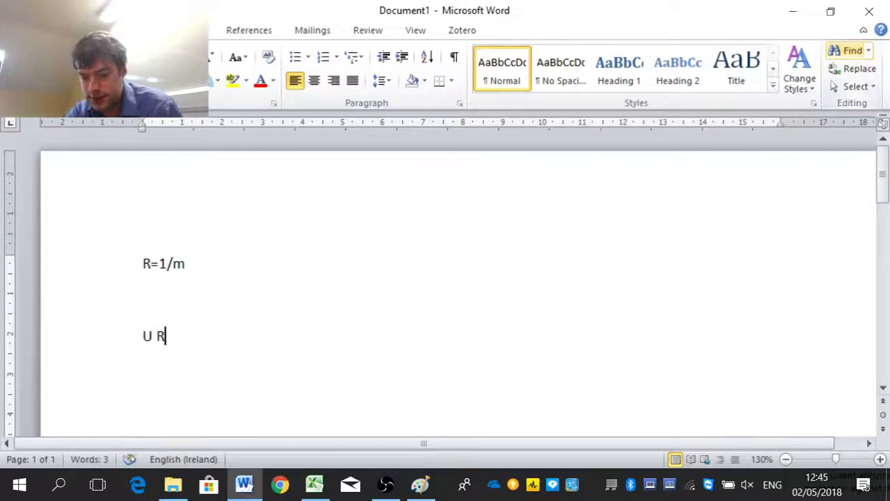
{"action": "type", "text": "= R"}
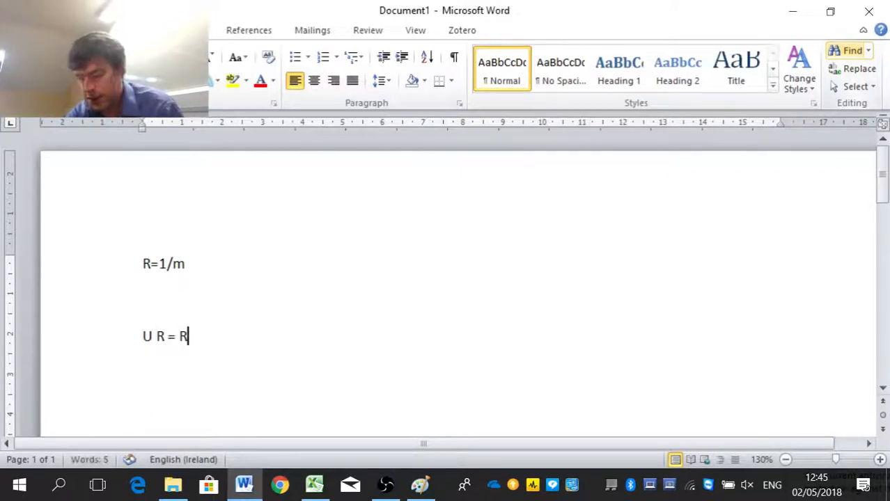
{"action": "type", "text": " n U"}
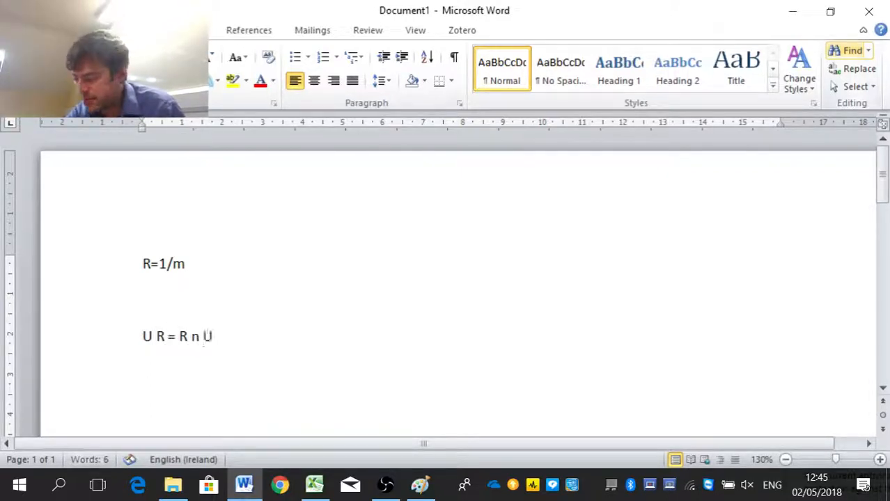
{"action": "type", "text": " m"}
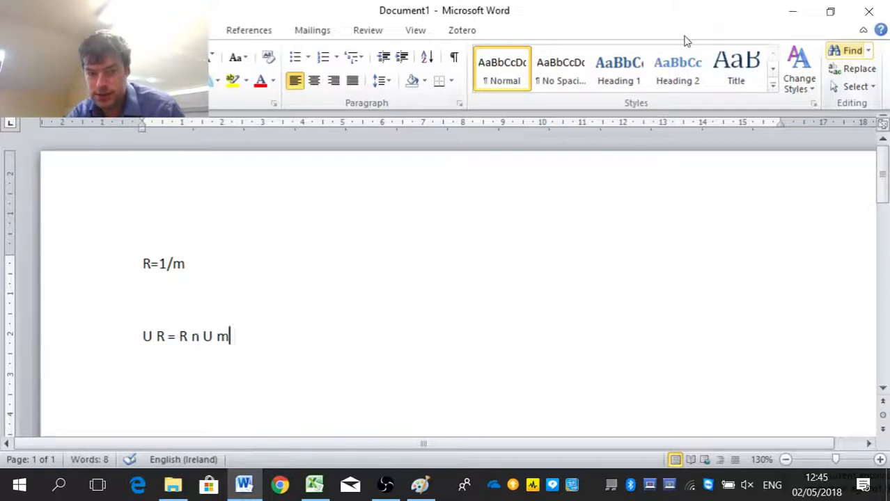
{"action": "key", "text": "BackSpace"}
{"action": "key", "text": "BackSpace"}
{"action": "type", "text": "m"}
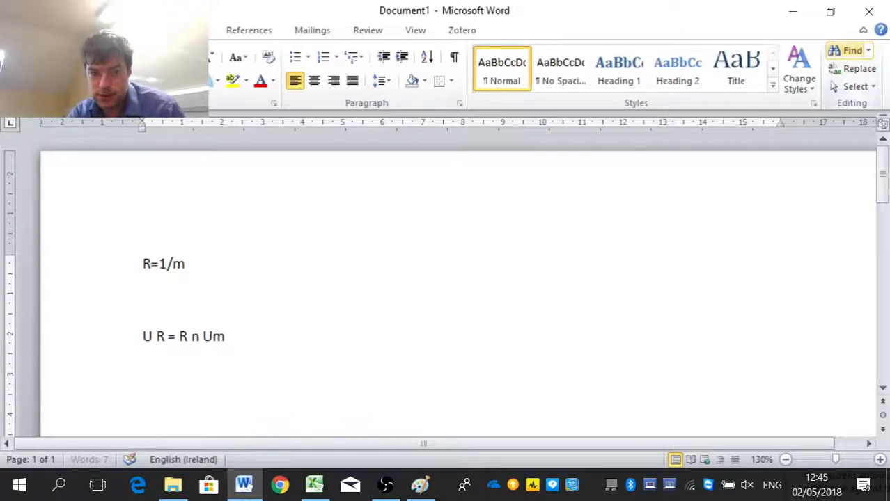
Erase the plain-text U R = R n Um line below R=1/m
{"action": "key", "text": "BackSpace"}
{"action": "key", "text": "BackSpace"}
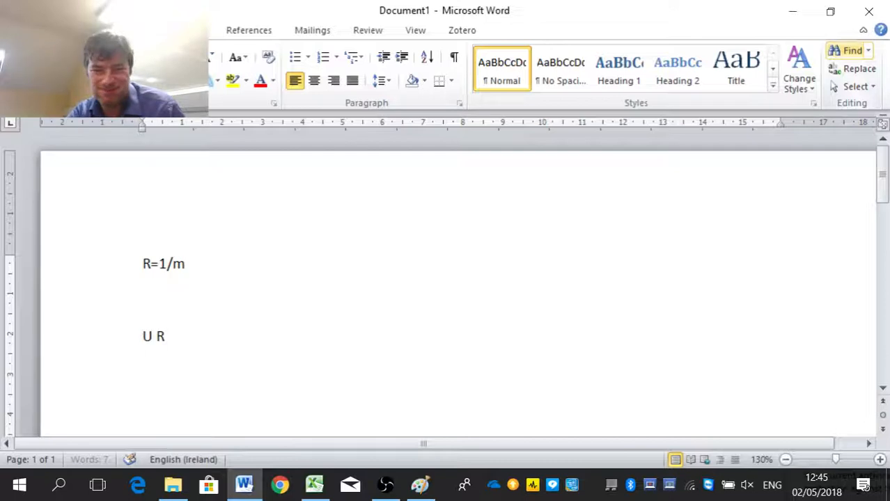
{"action": "key", "text": "BackSpace"}
{"action": "key", "text": "BackSpace"}
{"action": "key", "text": "BackSpace"}
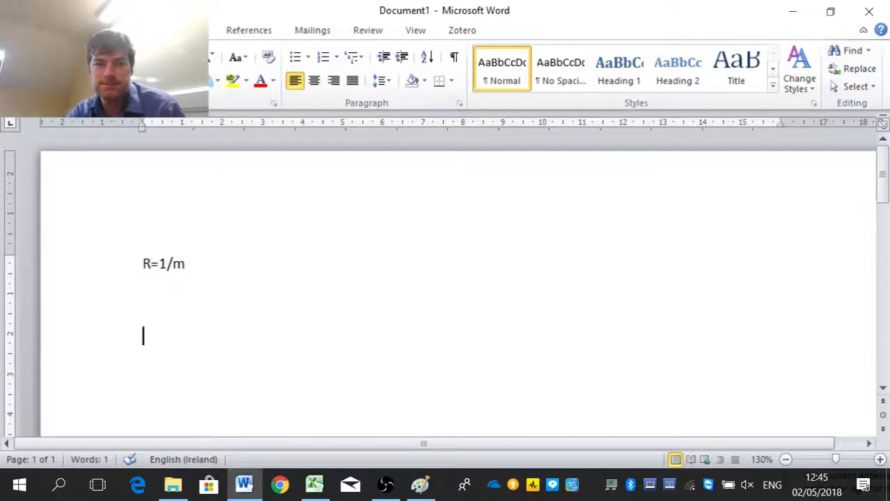
Insert a new equation below R=1/m and begin it with U_R = R followed by a fraction
{"action": "left_click", "coordinate": [117, 30]}
{"action": "left_click", "coordinate": [848, 51]}
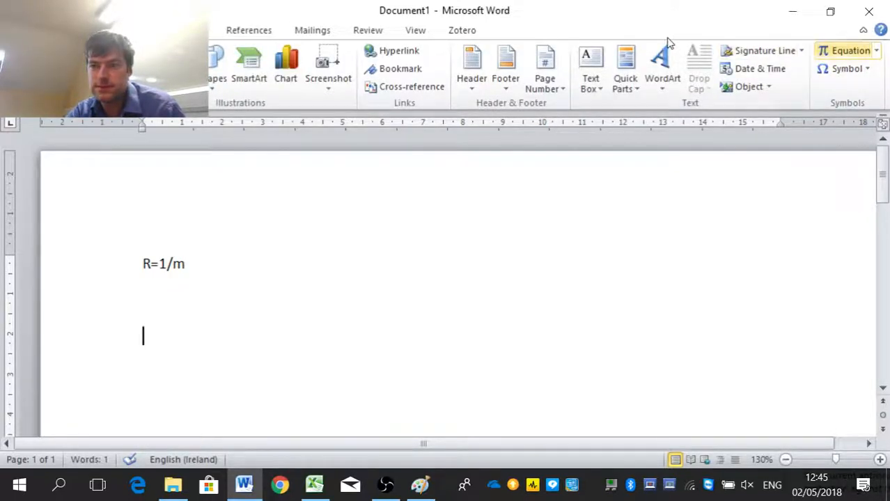
{"action": "type", "text": "U_R ="}
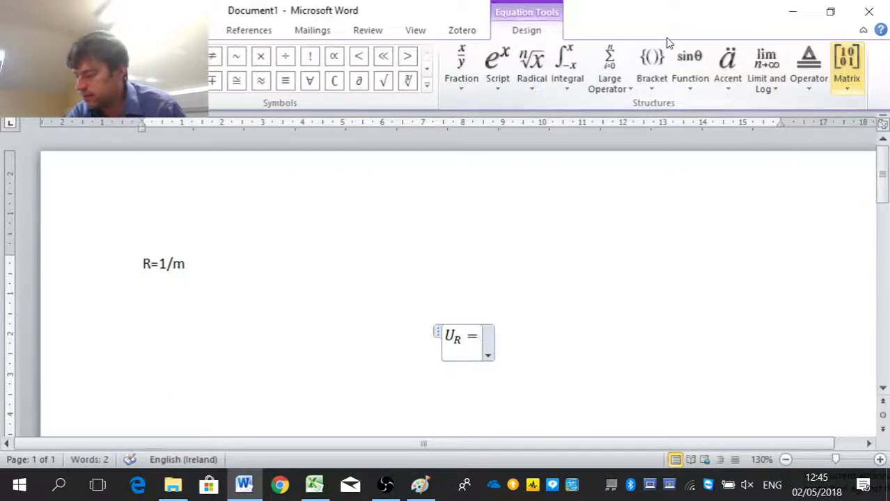
{"action": "type", "text": " R /"}
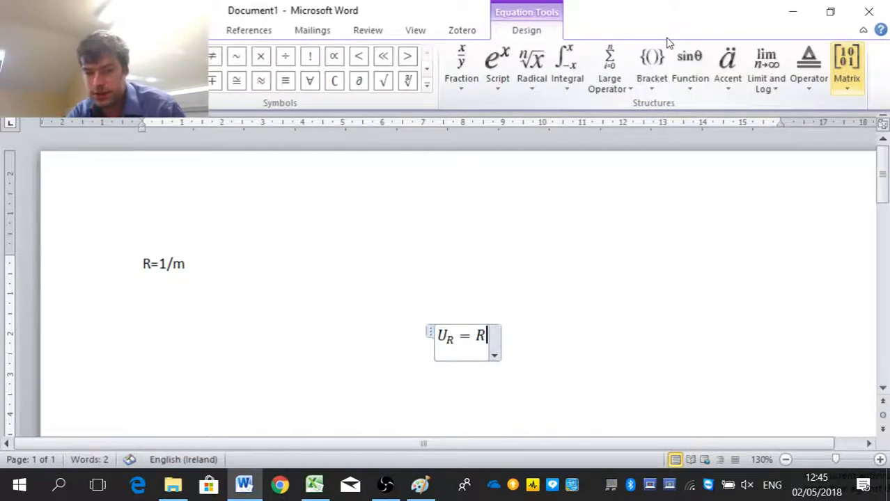
{"action": "key", "text": "Left"}
{"action": "key", "text": "Up"}
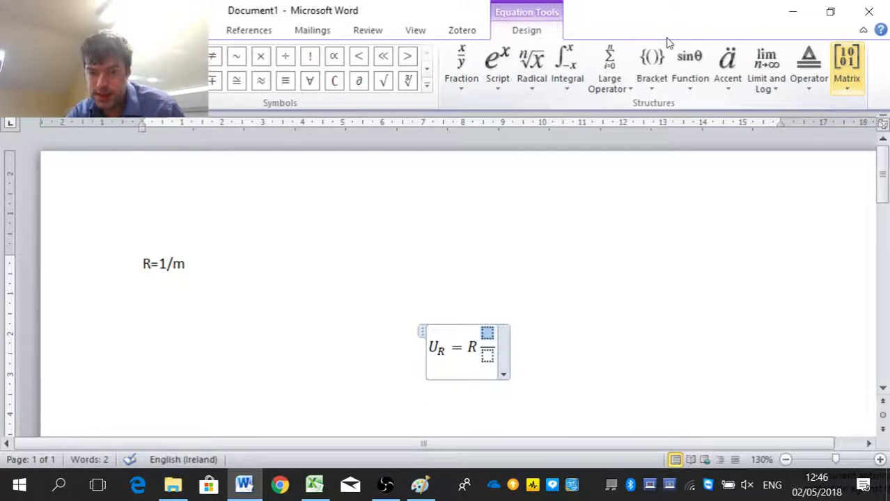
{"action": "key", "text": "BackSpace"}
{"action": "key", "text": "BackSpace"}
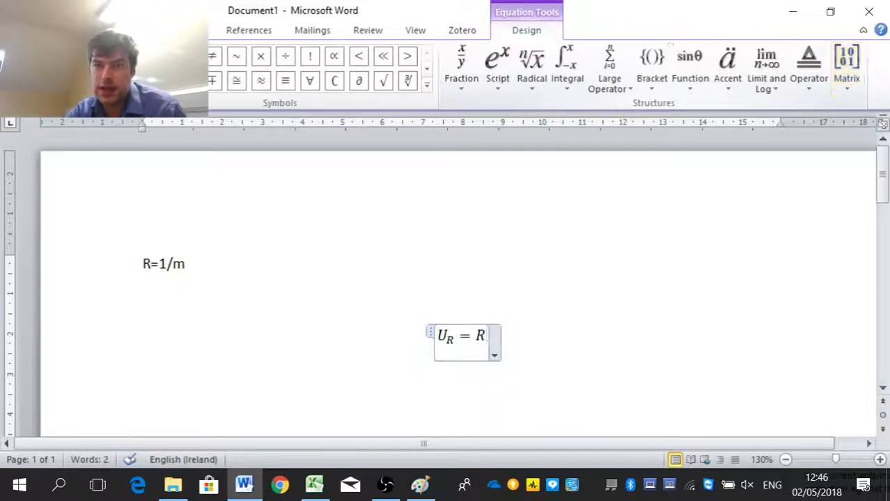
Add absolute-value bars after R in the equation and start a fraction inside them
{"action": "left_click", "coordinate": [689, 67]}
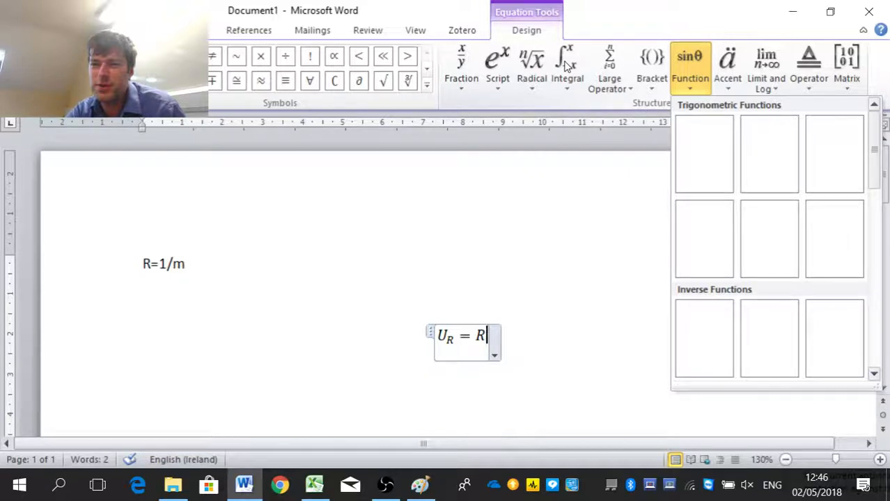
{"action": "left_click", "coordinate": [652, 67]}
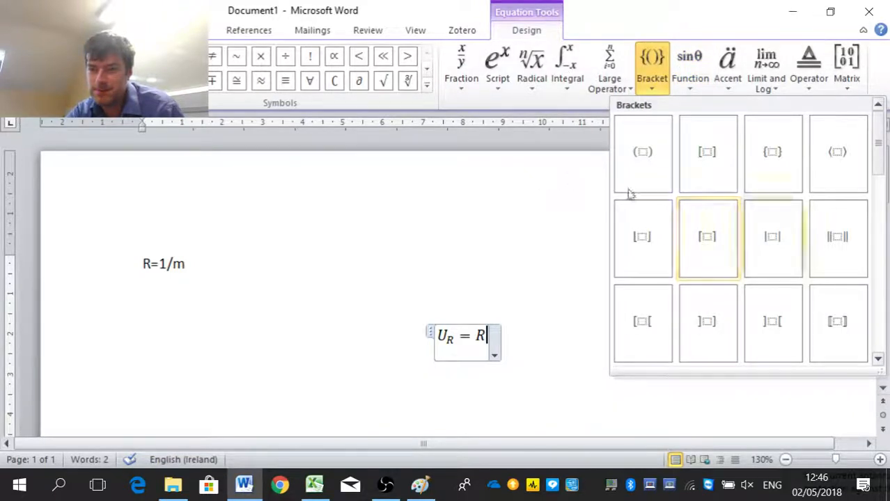
{"action": "left_click", "coordinate": [643, 237]}
{"action": "type", "text": "/|"}
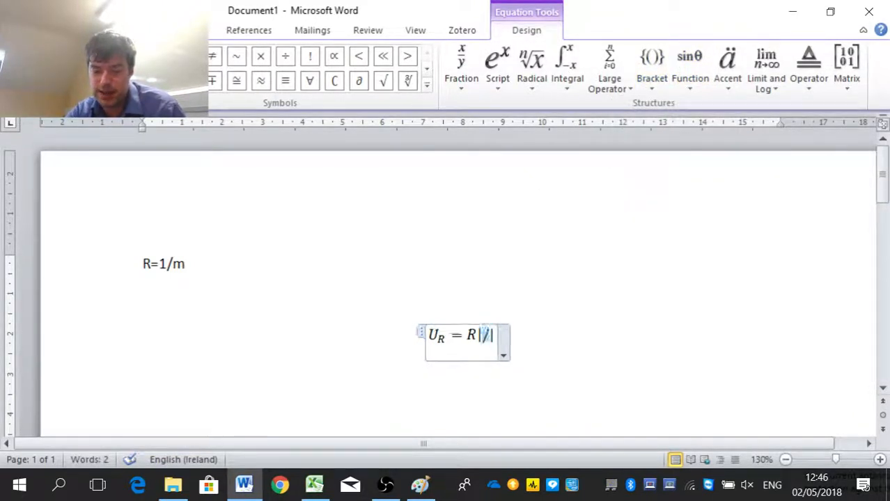
Fill the fraction inside the absolute-value bars with n U_m as numerator and m as denominator
{"action": "key", "text": "Left"}
{"action": "key", "text": "Up"}
{"action": "type", "text": "nU_"}
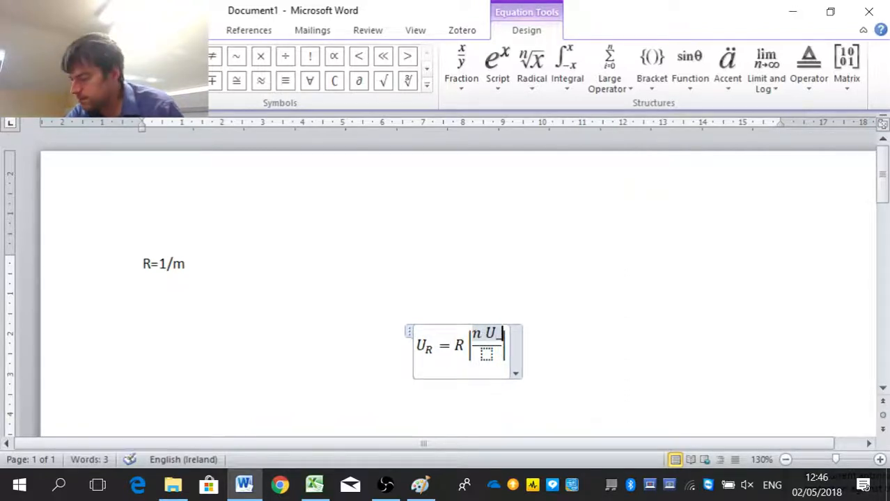
{"action": "type", "text": "m"}
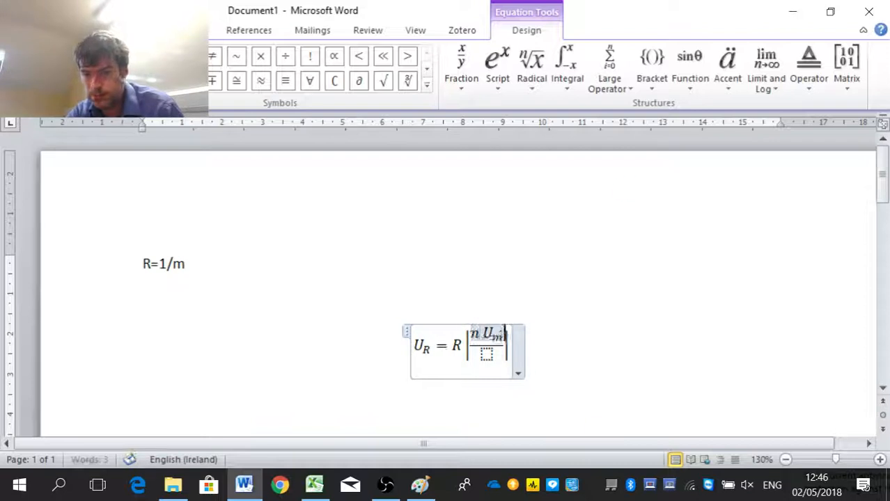
{"action": "key", "text": "Down"}
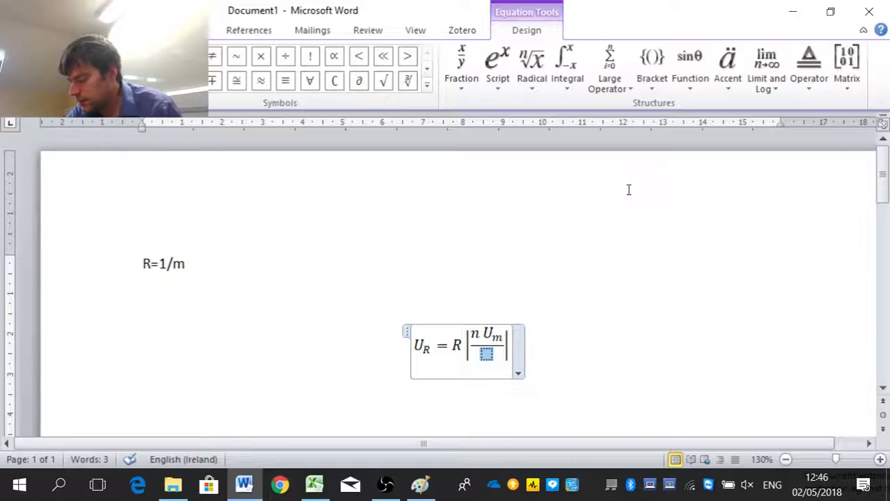
{"action": "type", "text": "m"}
{"action": "key", "text": "Up"}
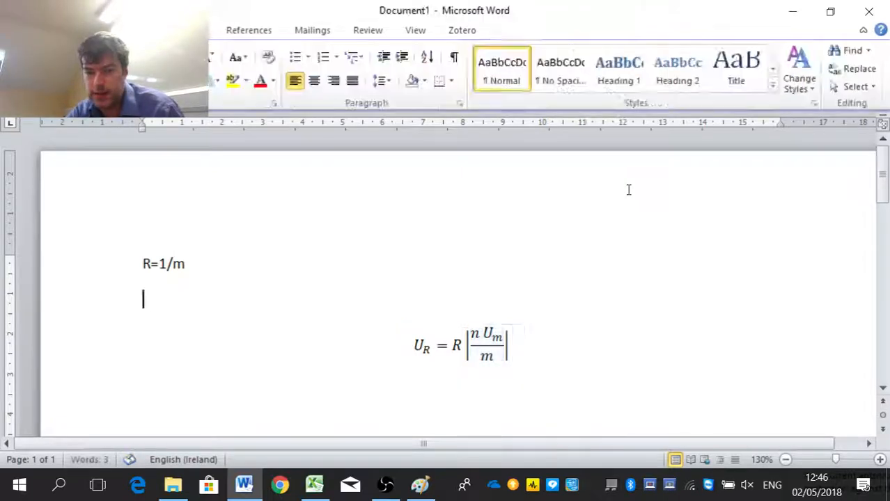
{"action": "key", "text": "Left"}
{"action": "key", "text": "Left"}
{"action": "key", "text": "Left"}
{"action": "key", "text": "Right"}
{"action": "key", "text": "Right"}
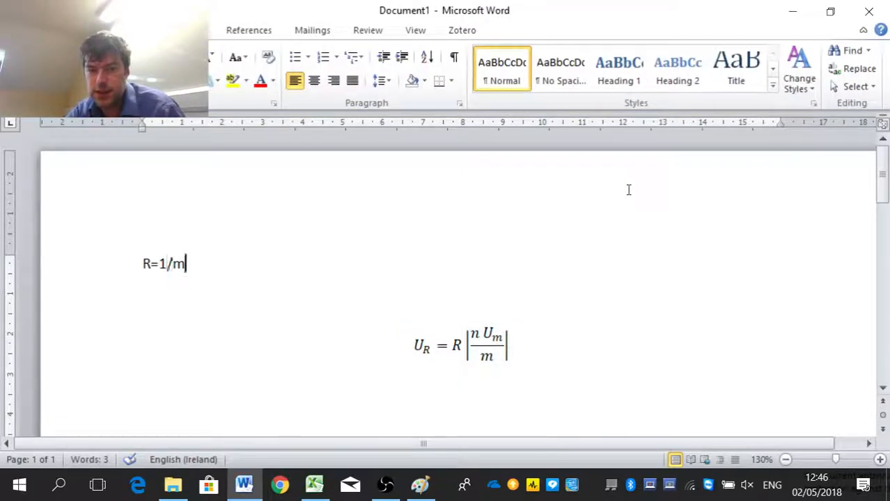
Replace the exponent n in the fraction's numerator with -1 and leave the equation
{"action": "key", "text": "Down"}
{"action": "key", "text": "Right"}
{"action": "key", "text": "Right"}
{"action": "key", "text": "Right"}
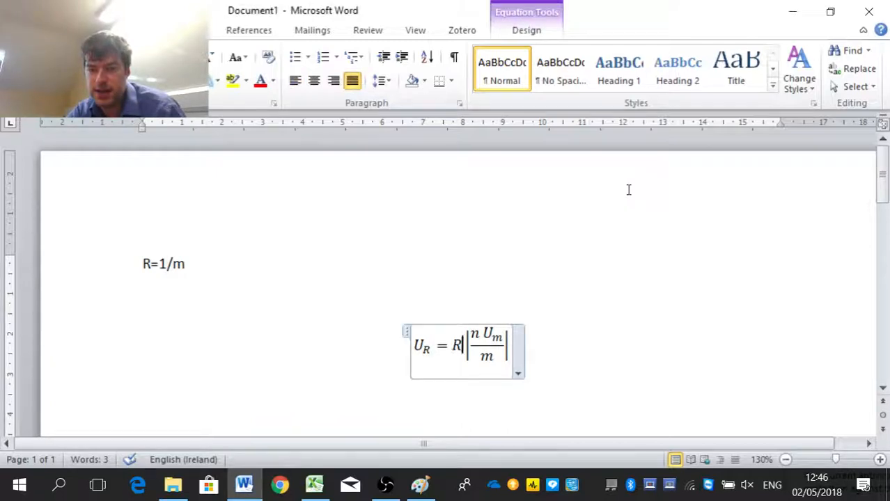
{"action": "key", "text": "Right"}
{"action": "key", "text": "Delete"}
{"action": "type", "text": "-1"}
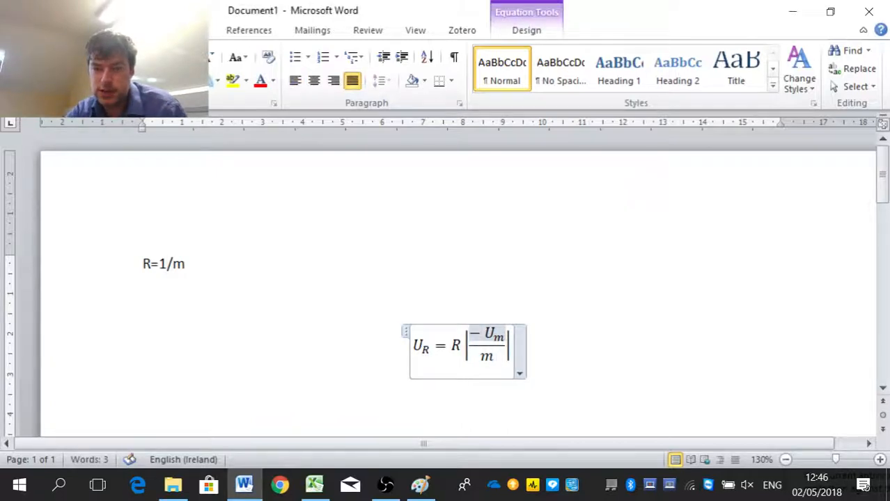
{"action": "key", "text": "Right"}
{"action": "key", "text": "Right"}
{"action": "key", "text": "Right"}
{"action": "key", "text": "Right"}
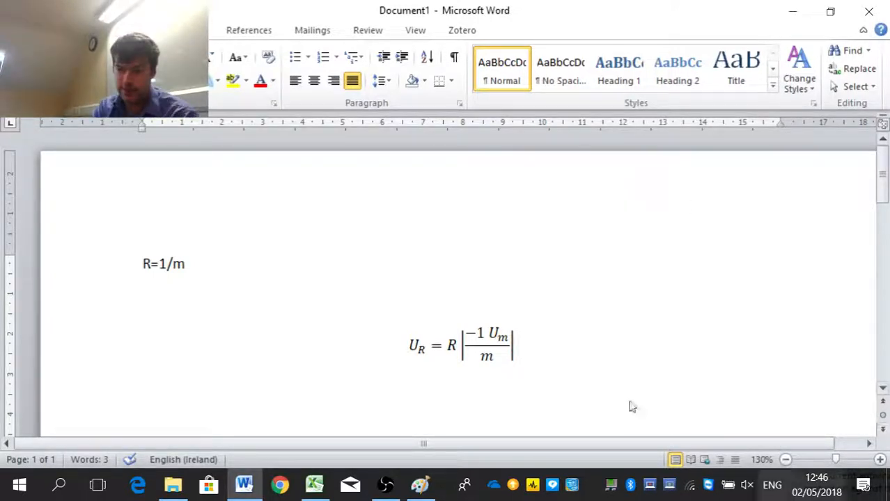
Zoom the document in to 160%
{"action": "right_click", "coordinate": [880, 460]}
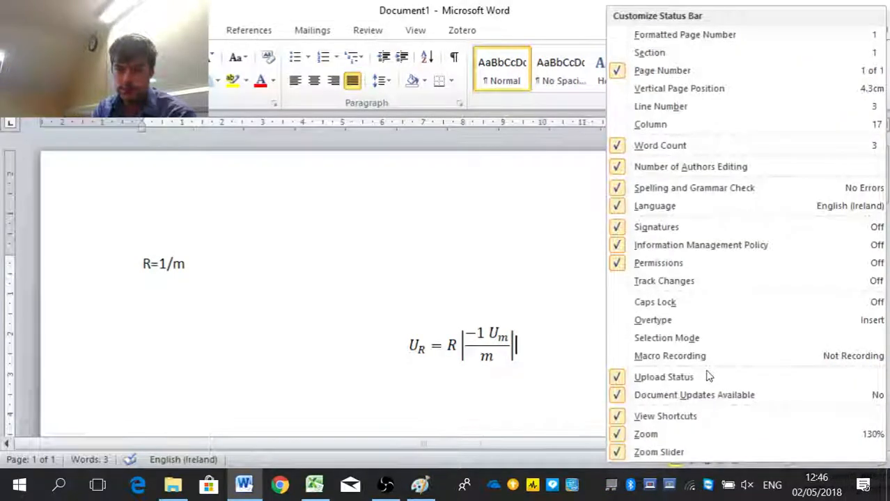
{"action": "left_click", "coordinate": [880, 461]}
{"action": "left_click", "coordinate": [879, 460]}
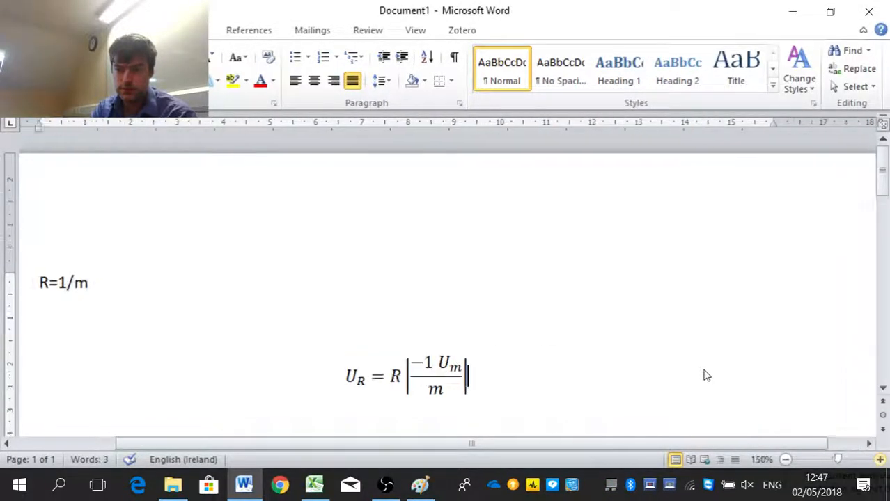
{"action": "left_click", "coordinate": [879, 459]}
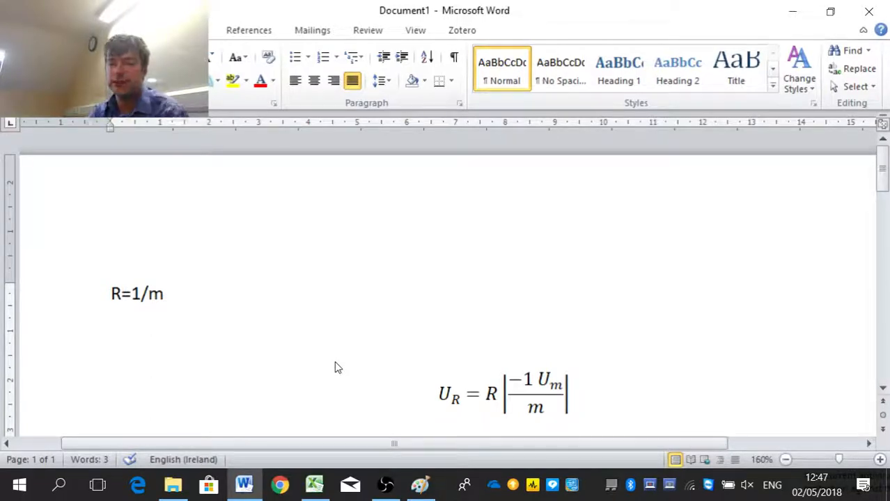
Simplify the equation to U_R = |R U_m / m| by replacing -1 with R and deleting the R before the bars
{"action": "left_click", "coordinate": [541, 376]}
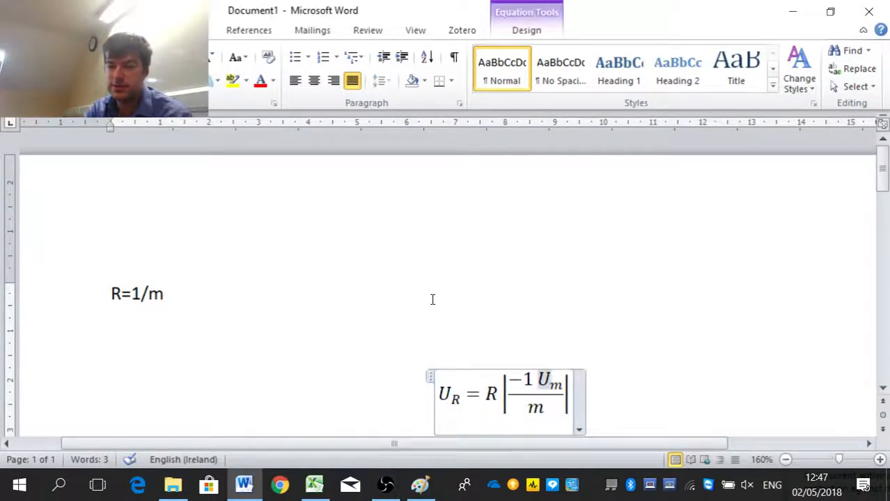
{"action": "key", "text": "BackSpace"}
{"action": "key", "text": "BackSpace"}
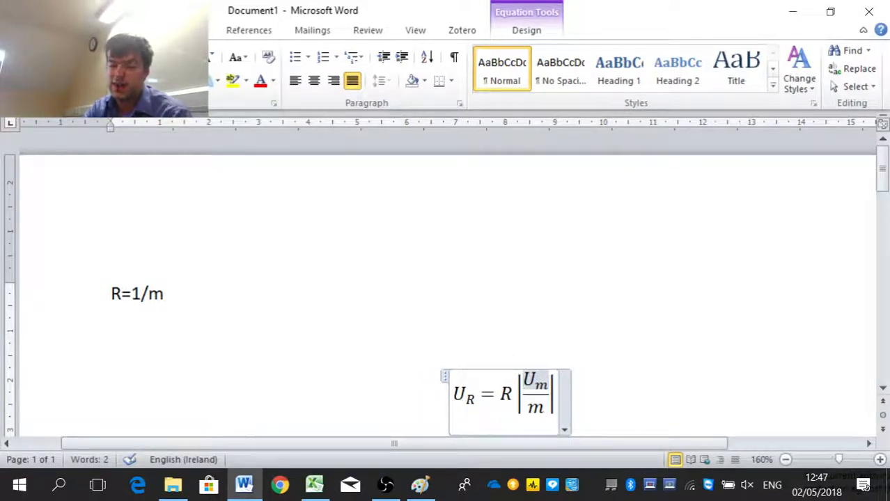
{"action": "type", "text": "R"}
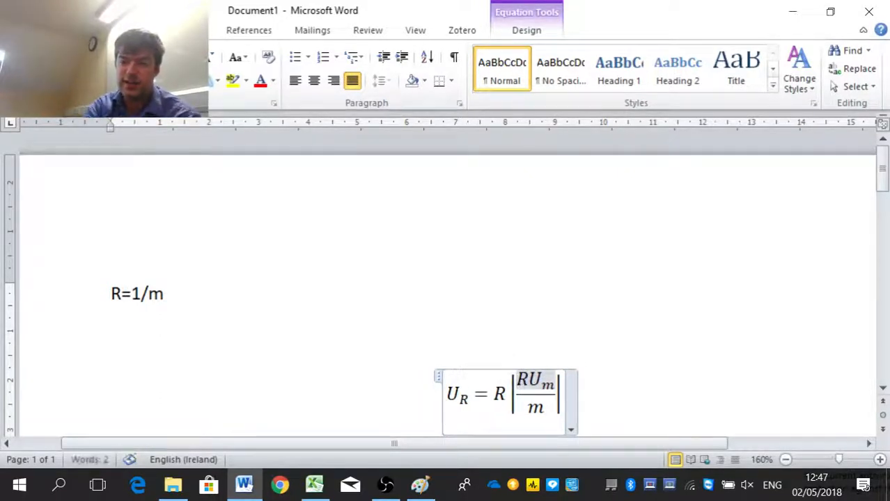
{"action": "key", "text": "Left"}
{"action": "key", "text": "Left"}
{"action": "key", "text": "Left"}
{"action": "key", "text": "Left"}
{"action": "key", "text": "BackSpace"}
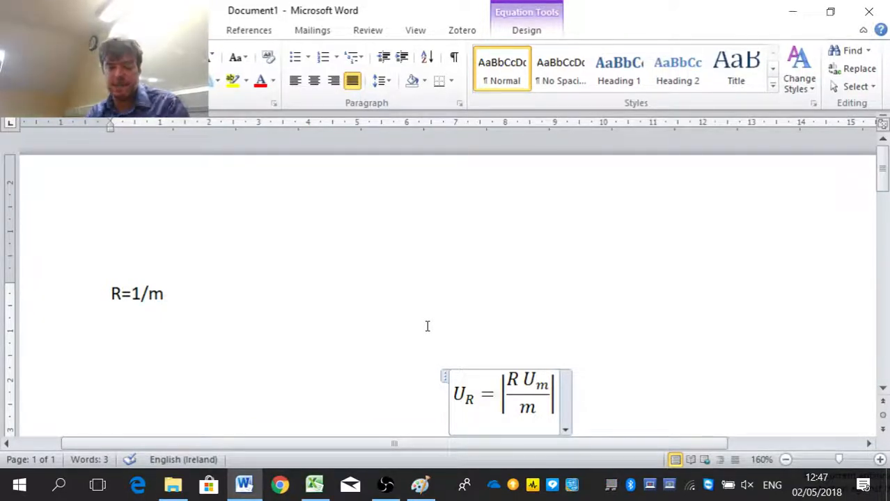
Switch to Excel and begin the U R formula in F6 with =F5*, consulting the equation in Word
{"action": "key", "text": "alt+Tab"}
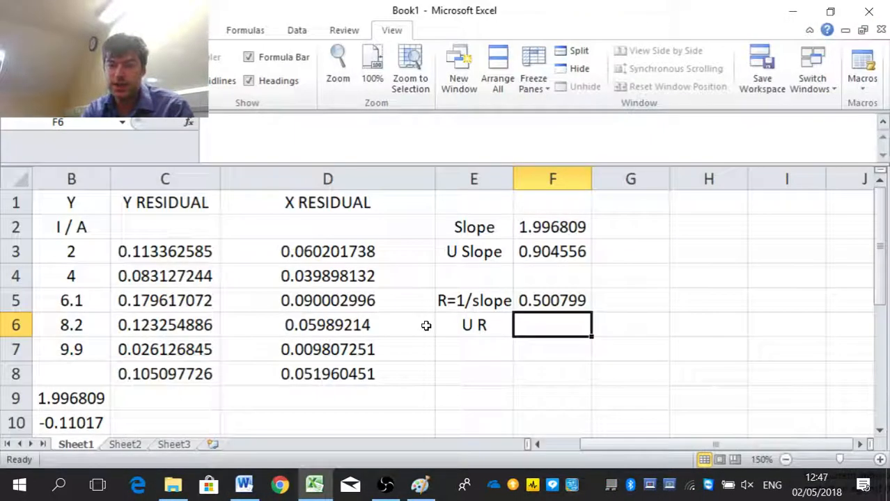
{"action": "type", "text": "="}
{"action": "key", "text": "alt+Tab"}
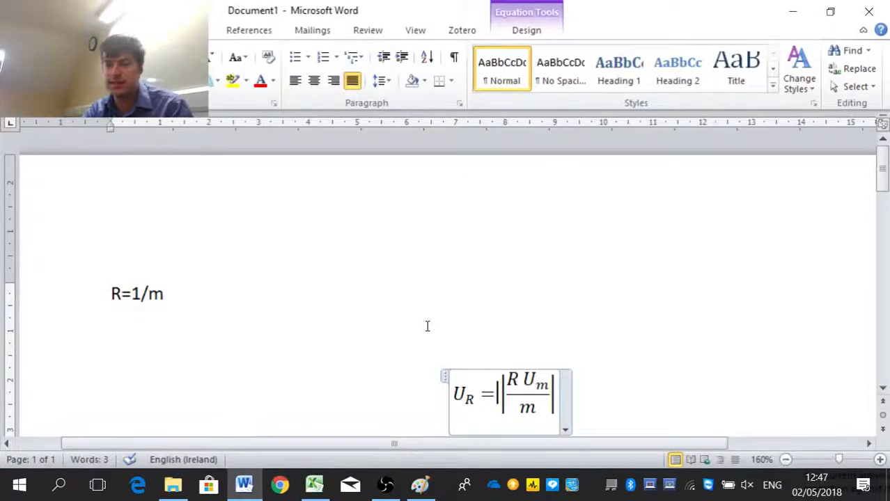
{"action": "key", "text": "alt+Tab"}
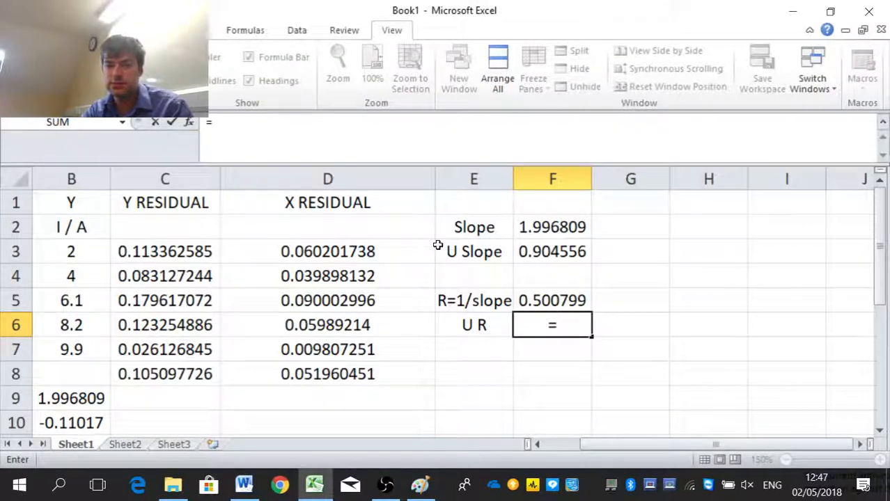
{"action": "key", "text": "Up"}
{"action": "type", "text": "*"}
{"action": "key", "text": "alt+Tab"}
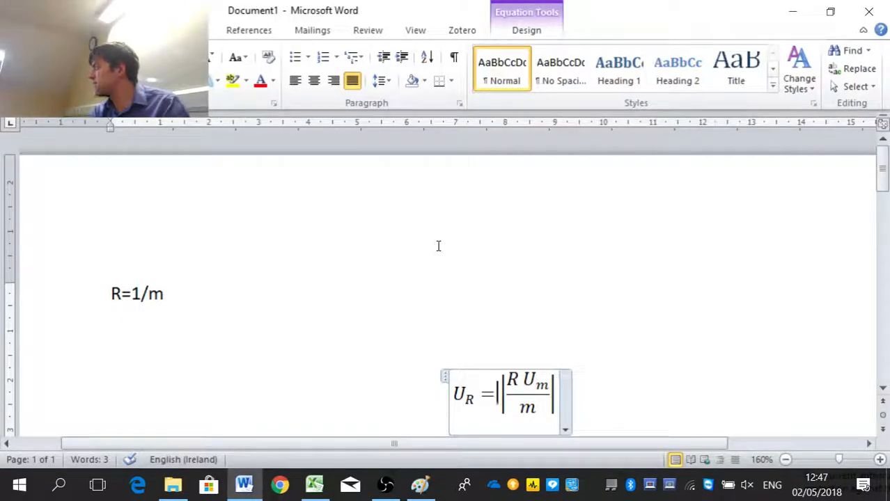
{"action": "key", "text": "alt+Tab"}
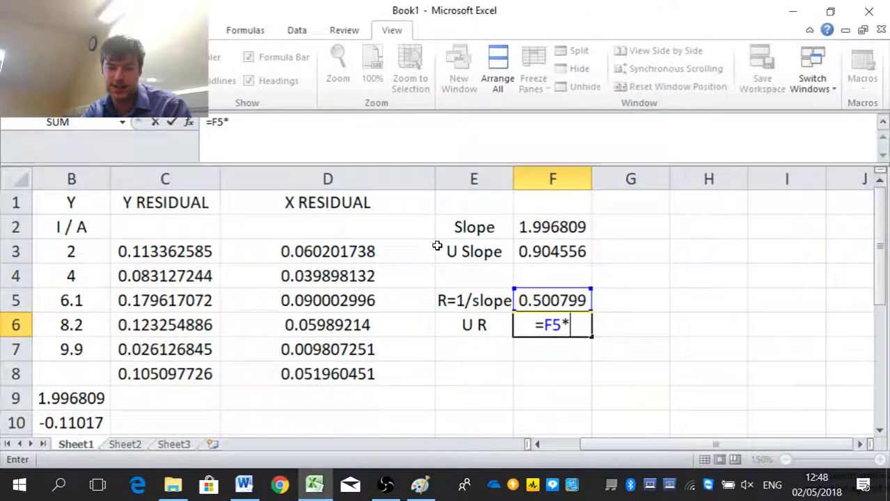
Complete the U R formula in F6 as =F5*F3/F2, checking it against the Word equation
{"action": "key", "text": "Up"}
{"action": "key", "text": "Up"}
{"action": "key", "text": "Up"}
{"action": "type", "text": "/"}
{"action": "key", "text": "alt+Tab"}
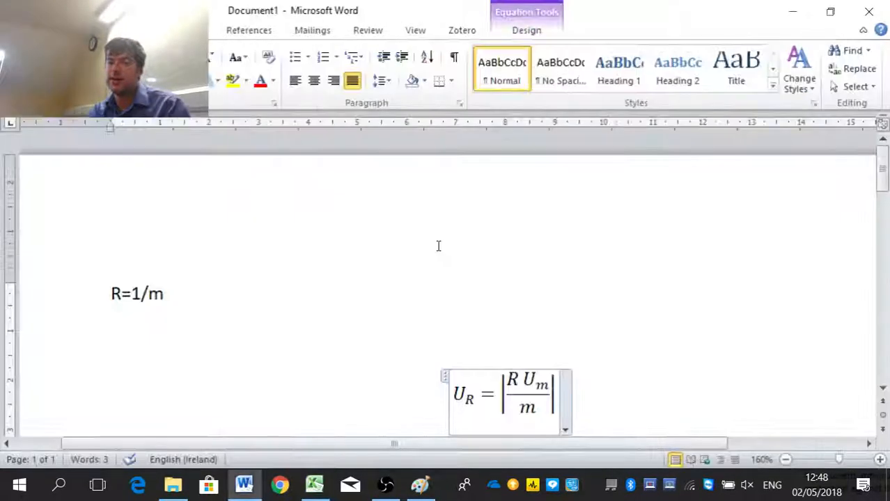
{"action": "key", "text": "alt+Tab"}
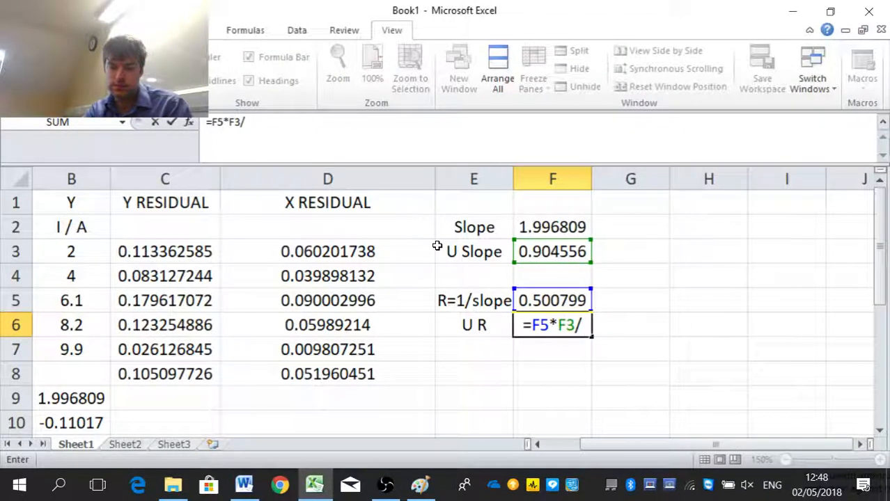
{"action": "type", "text": "F2"}
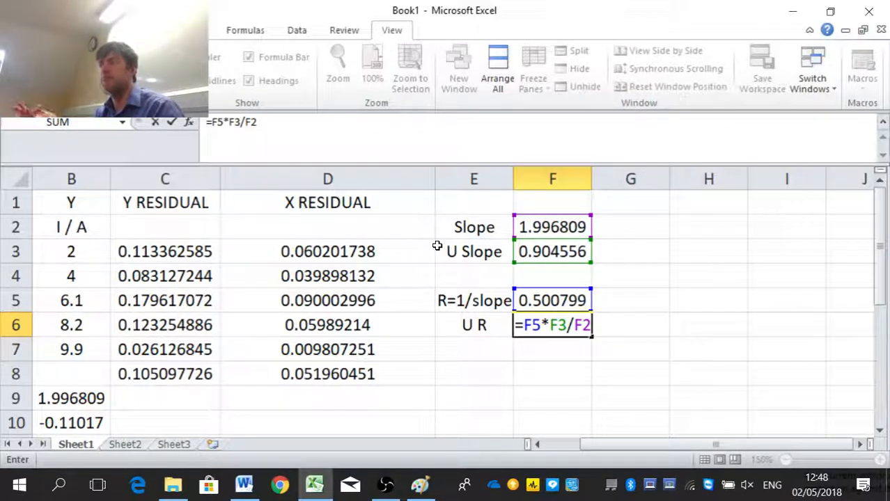
{"action": "key", "text": "Return"}
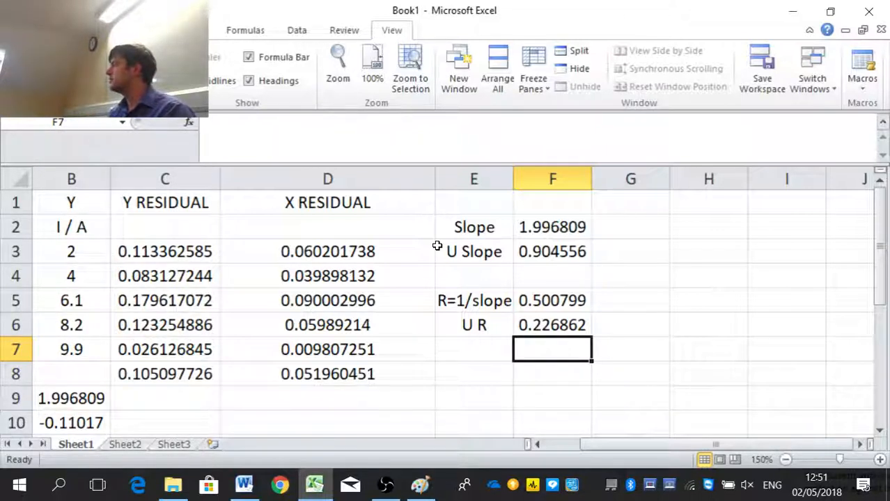
{"action": "key", "text": "alt+Tab"}
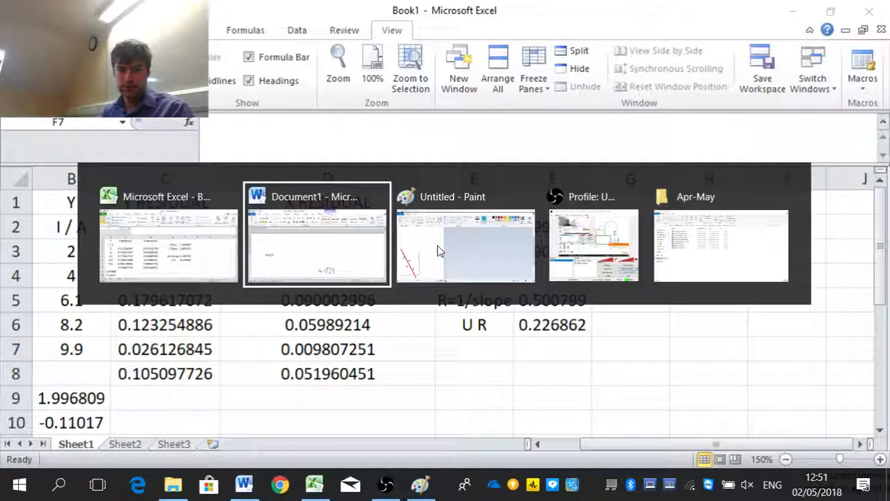
{"action": "key", "text": "alt+Tab"}
{"action": "key", "text": "alt+Tab"}
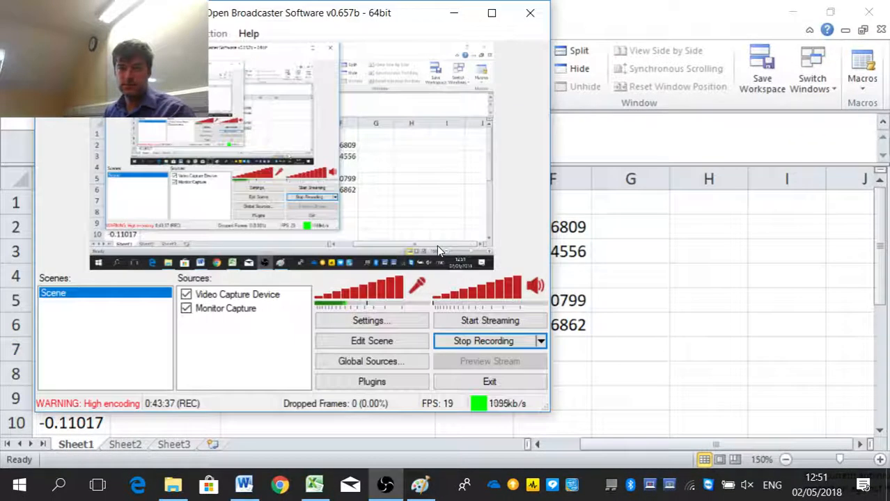